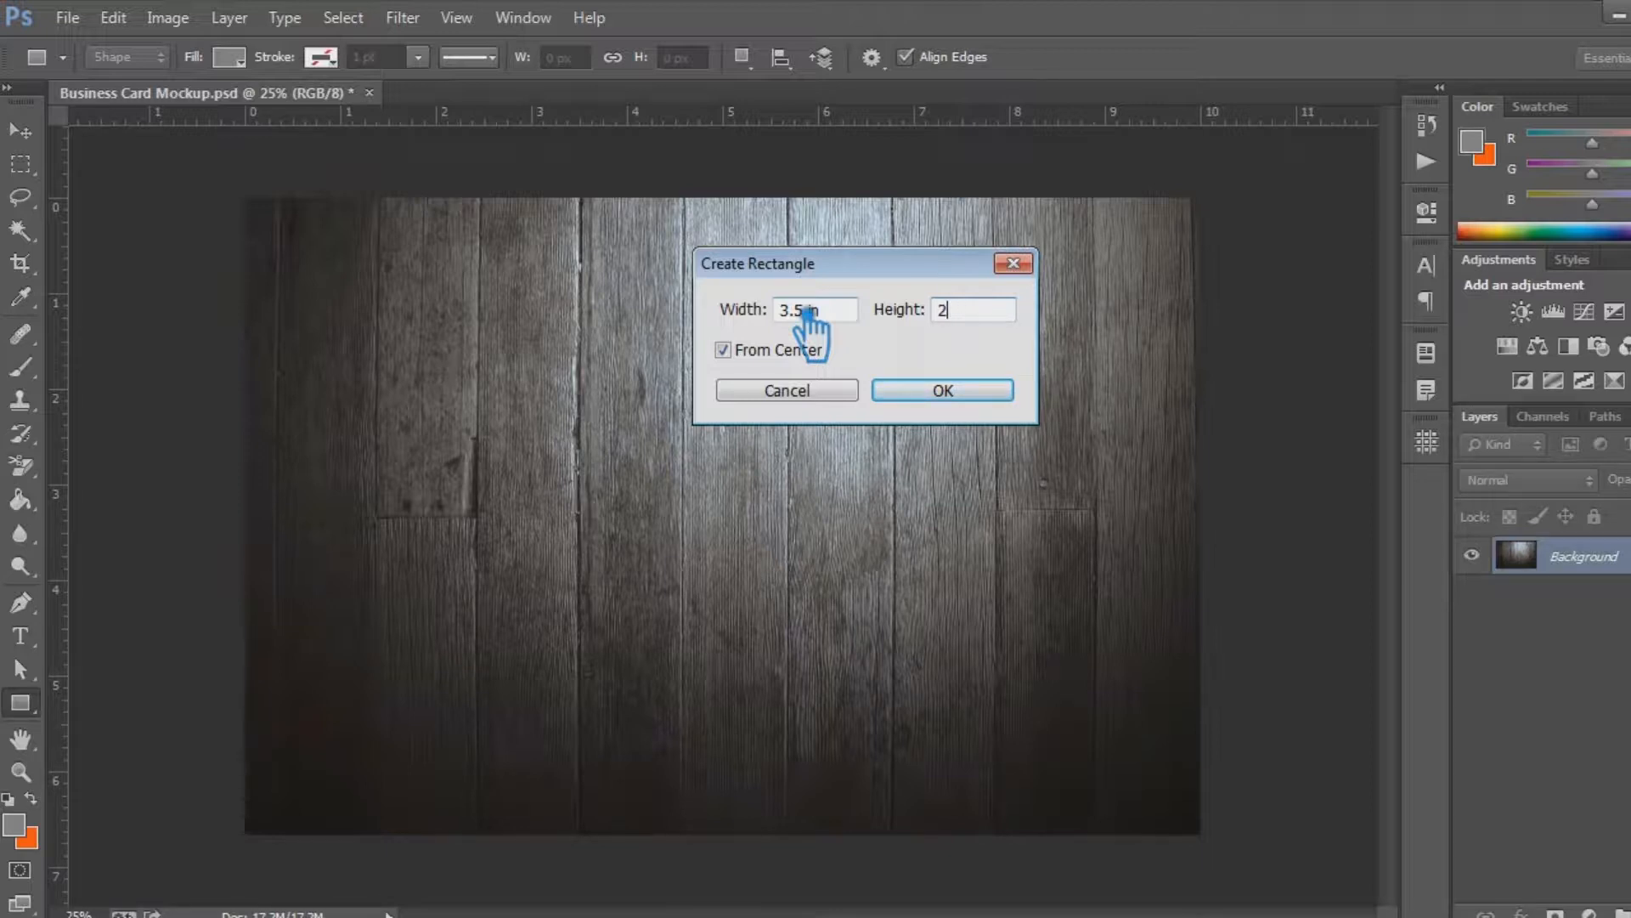
Create a 3.5 in by 2 in rectangle from centre and place it in the upper middle of the wood background
type("in")
left_click(849, 321)
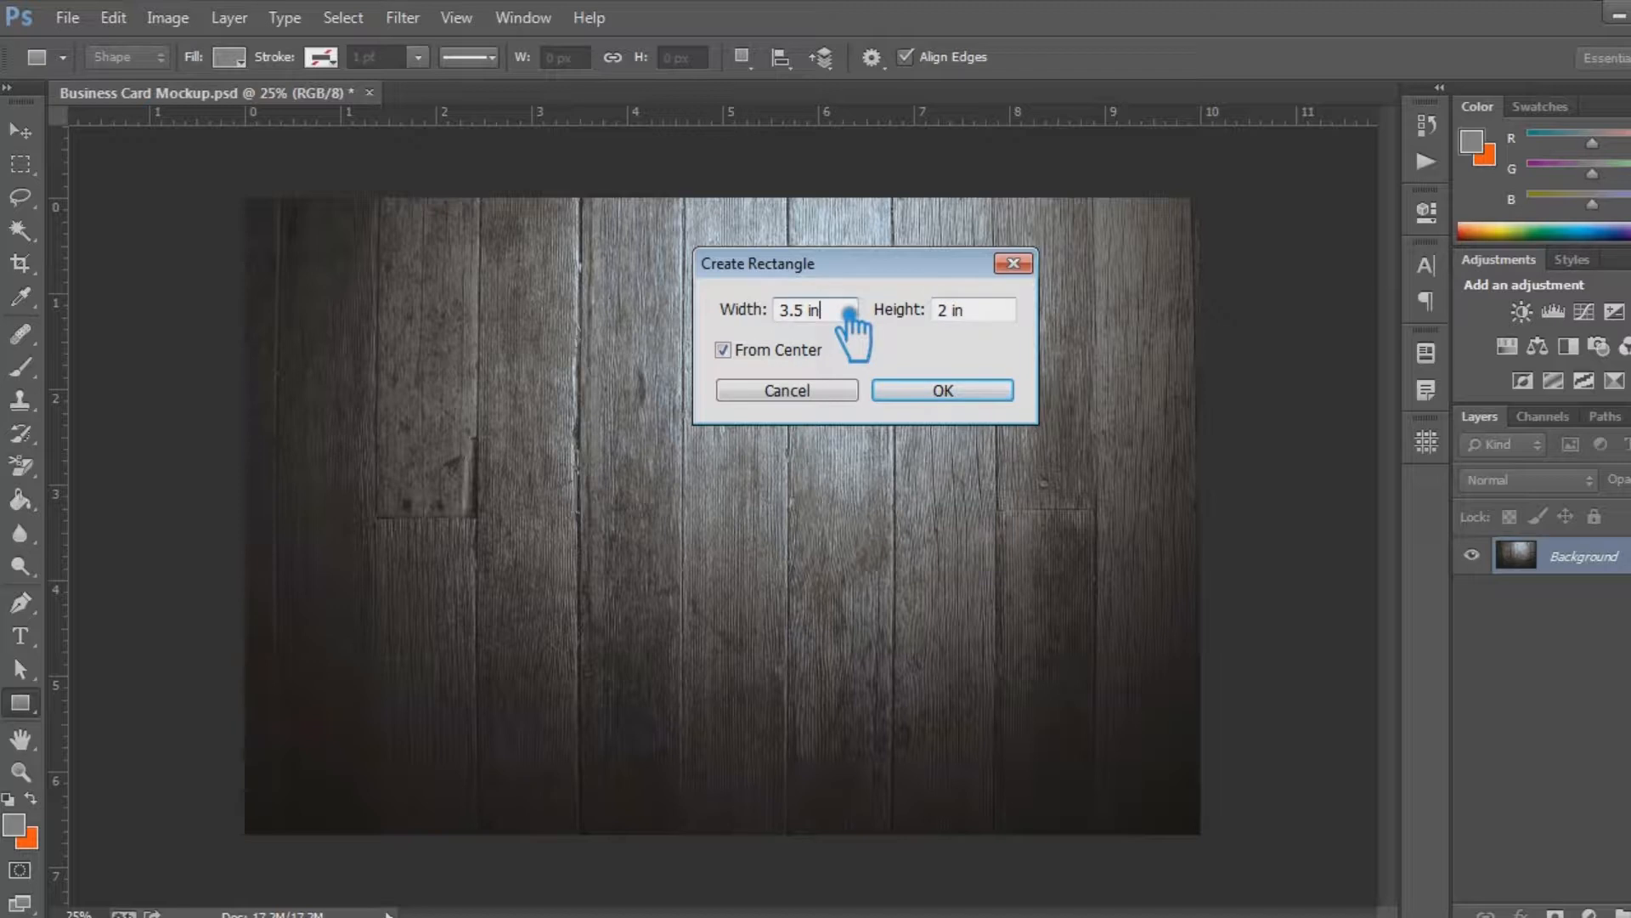
left_click(990, 392)
left_click(1355, 197)
left_click(21, 130)
left_click_drag(721, 531, 836, 400)
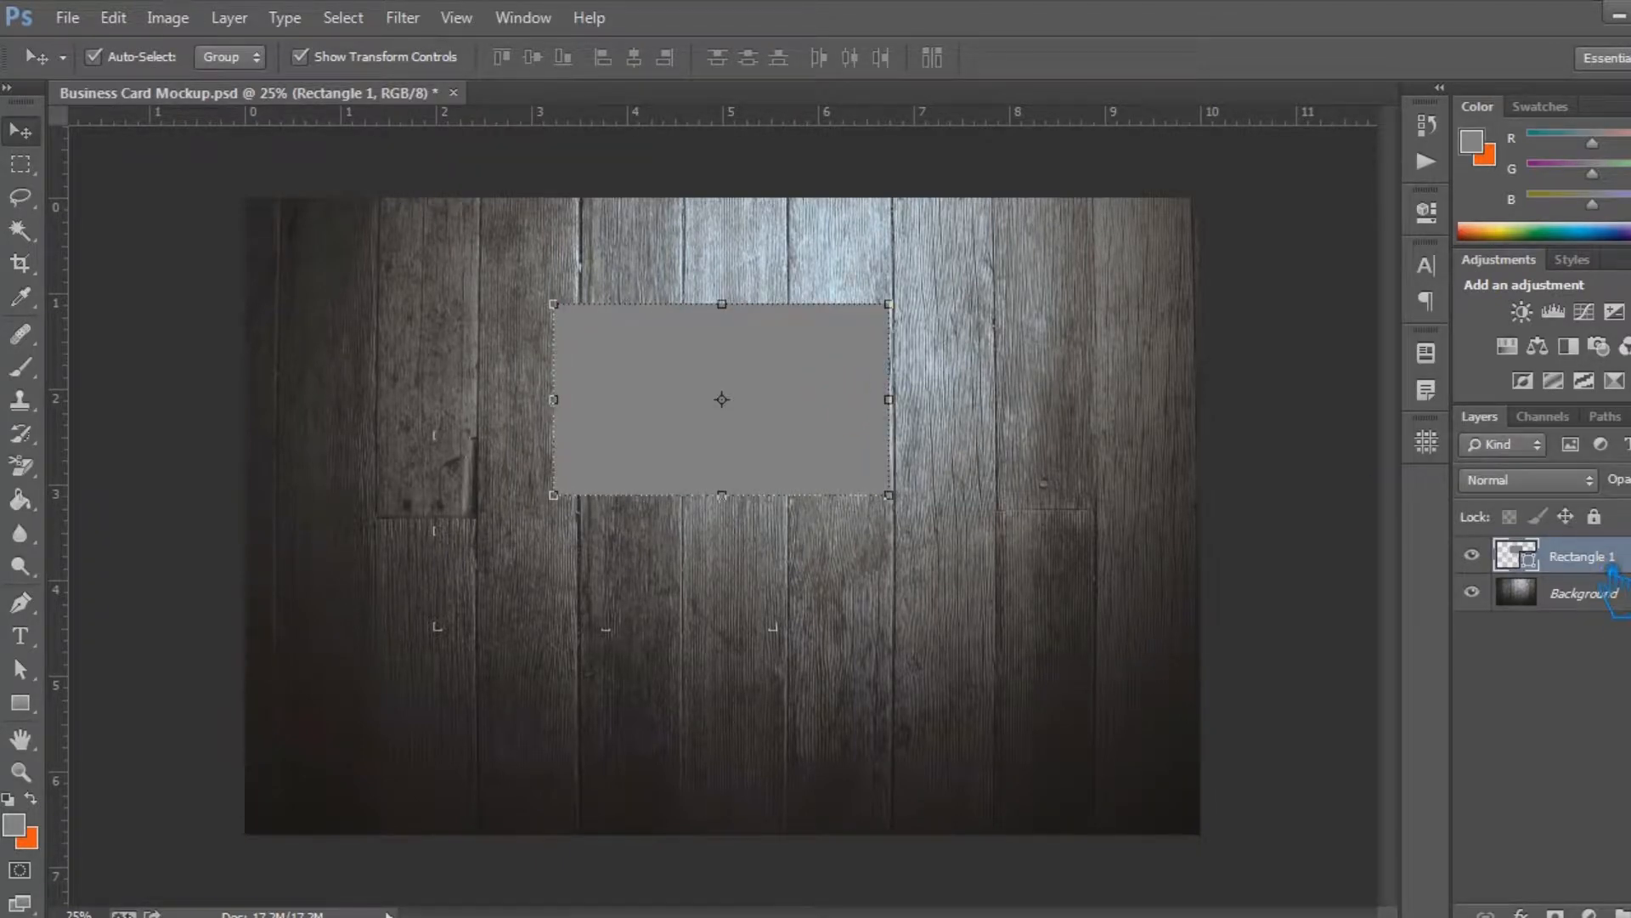
Duplicate the rectangle and move the copy straight down, leaving a narrow gap beneath the original
key("ctrl+j")
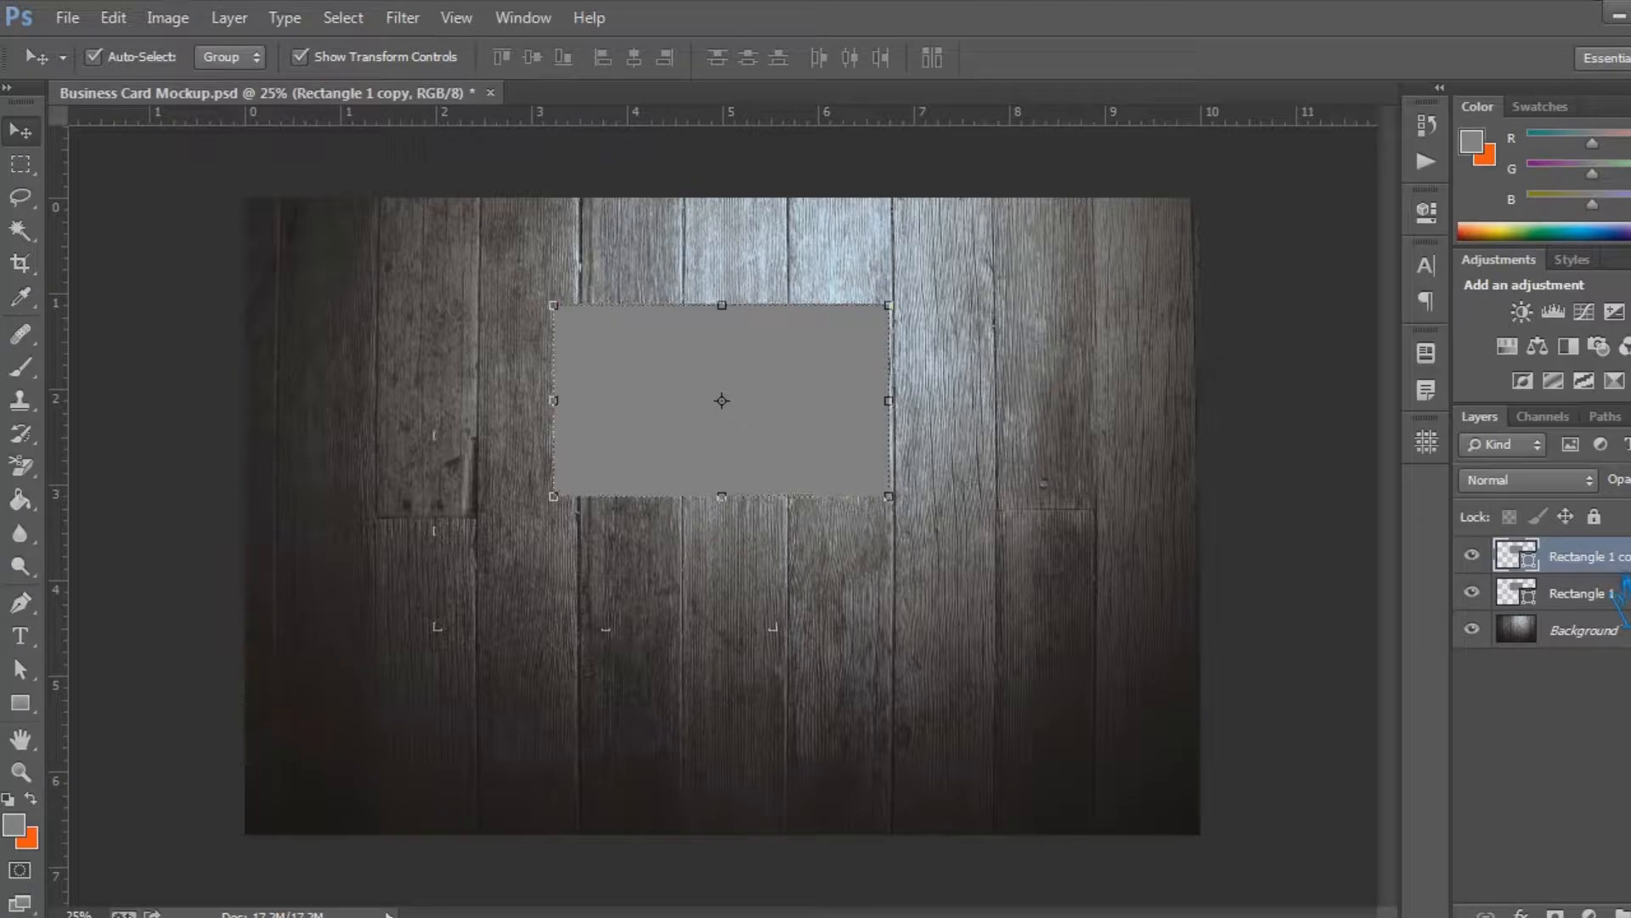
key("shift+Down")
key("shift+Down")
key("shift+Down")
key("shift+Down")
key("shift+Down")
key("shift+Down")
key("shift+Down")
key("shift+Down")
key("shift+Down")
key("shift+Down")
key("shift+Down")
key("shift+Down")
key("shift+Down")
key("shift+Down")
key("shift+Down")
key("shift+Down")
key("shift+Down")
key("shift+Down")
key("shift+Down")
key("shift+Down")
key("shift+Down")
key("shift+Down")
key("shift+Down")
key("shift+Down")
key("shift+Down")
key("shift+Down")
key("shift+Down")
key("shift+Down")
key("shift+Down")
key("shift+Down")
key("shift+Down")
key("shift+Down")
key("shift+Down")
key("shift+Down")
key("shift+Down")
key("shift+Down")
key("shift+Down")
key("shift+Down")
key("shift+Down")
key("shift+Down")
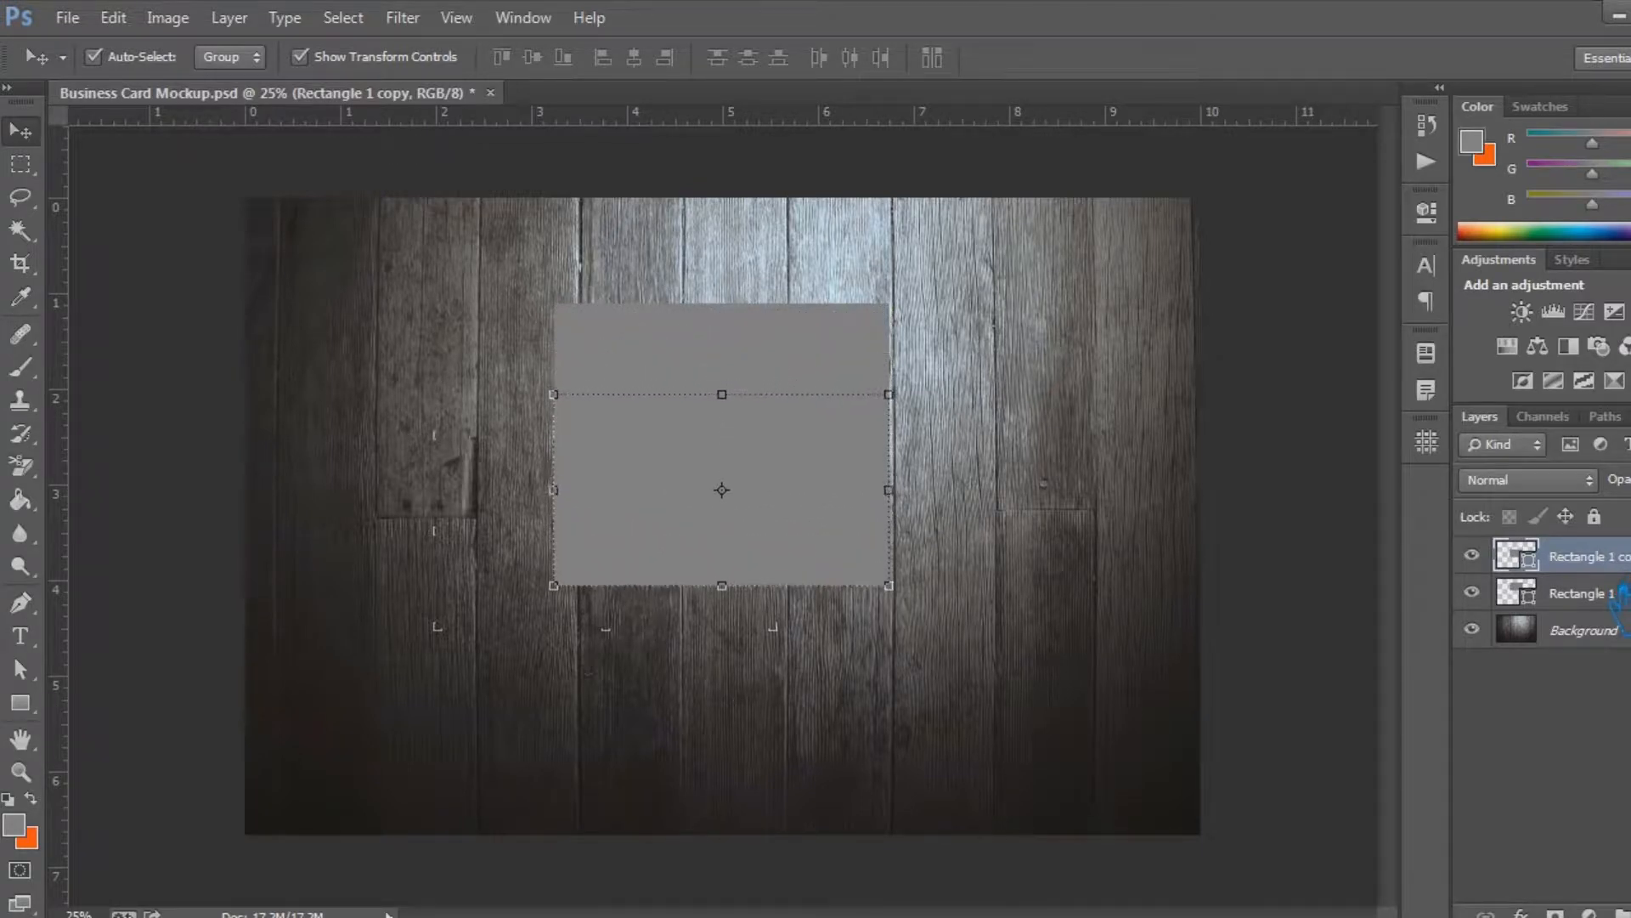
key("shift+Down")
key("shift+Down")
key("shift+Down")
key("shift+Down")
key("shift+Down")
key("shift+Down")
key("shift+Down")
key("shift+Down")
key("shift+Down")
key("shift+Down")
key("shift+Down")
key("shift+Down")
key("shift+Down")
key("shift+Down")
key("shift+Down")
key("shift+Down")
key("shift+Down")
key("shift+Down")
key("shift+Down")
key("shift+Down")
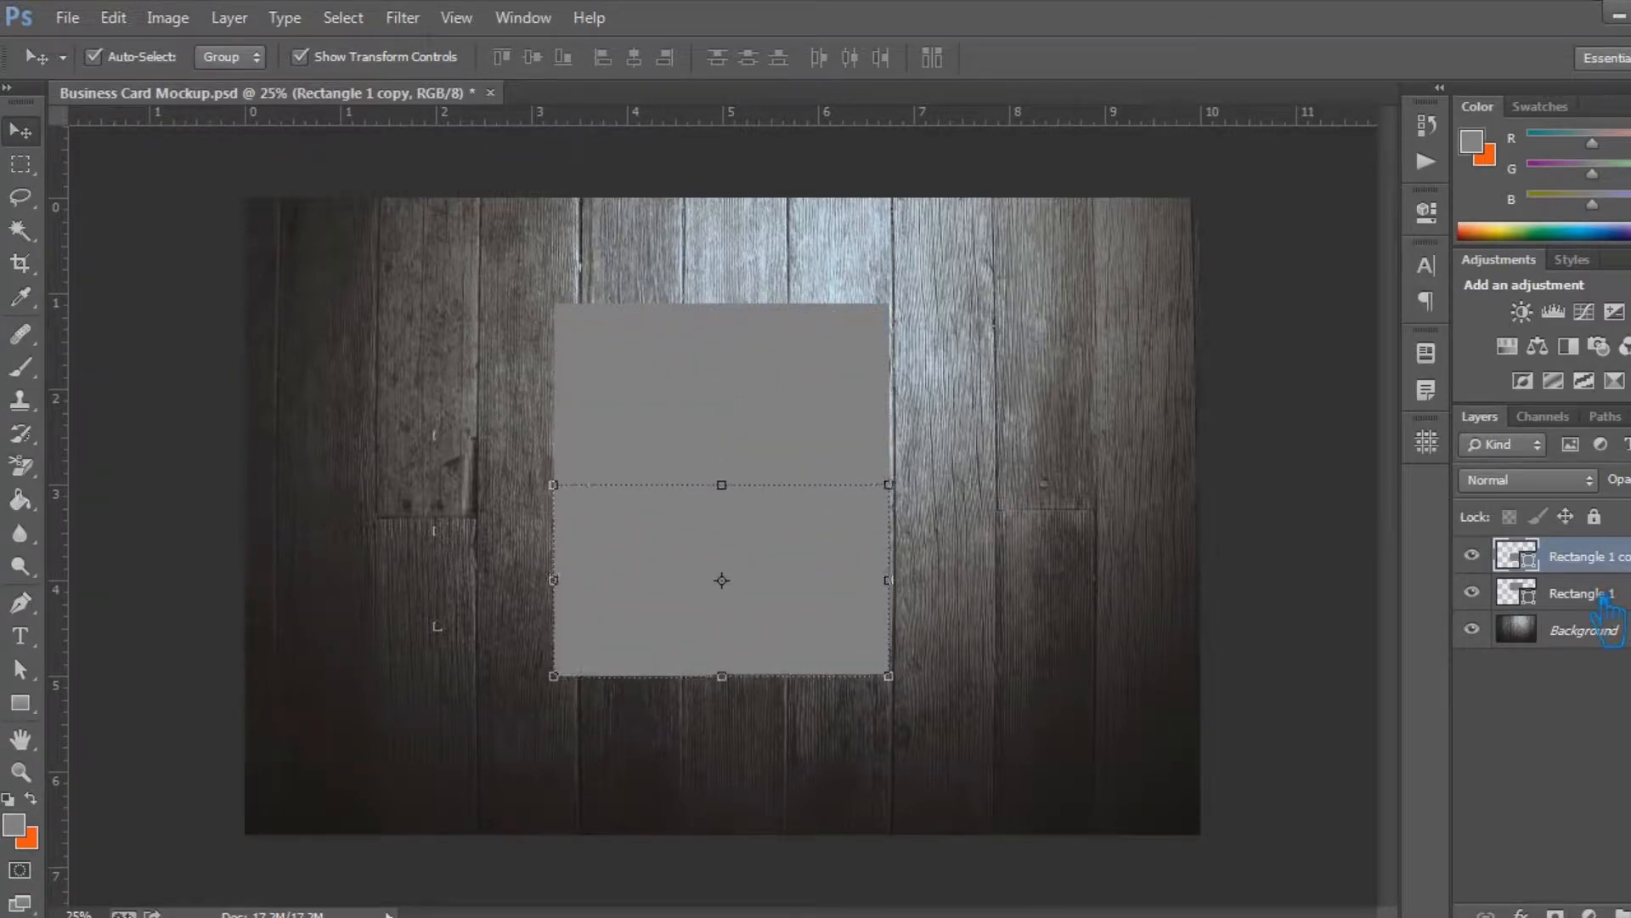
Select both rectangles and nudge them down together to centre the pair vertically on the background
key("shift+Down")
key("shift+Down")
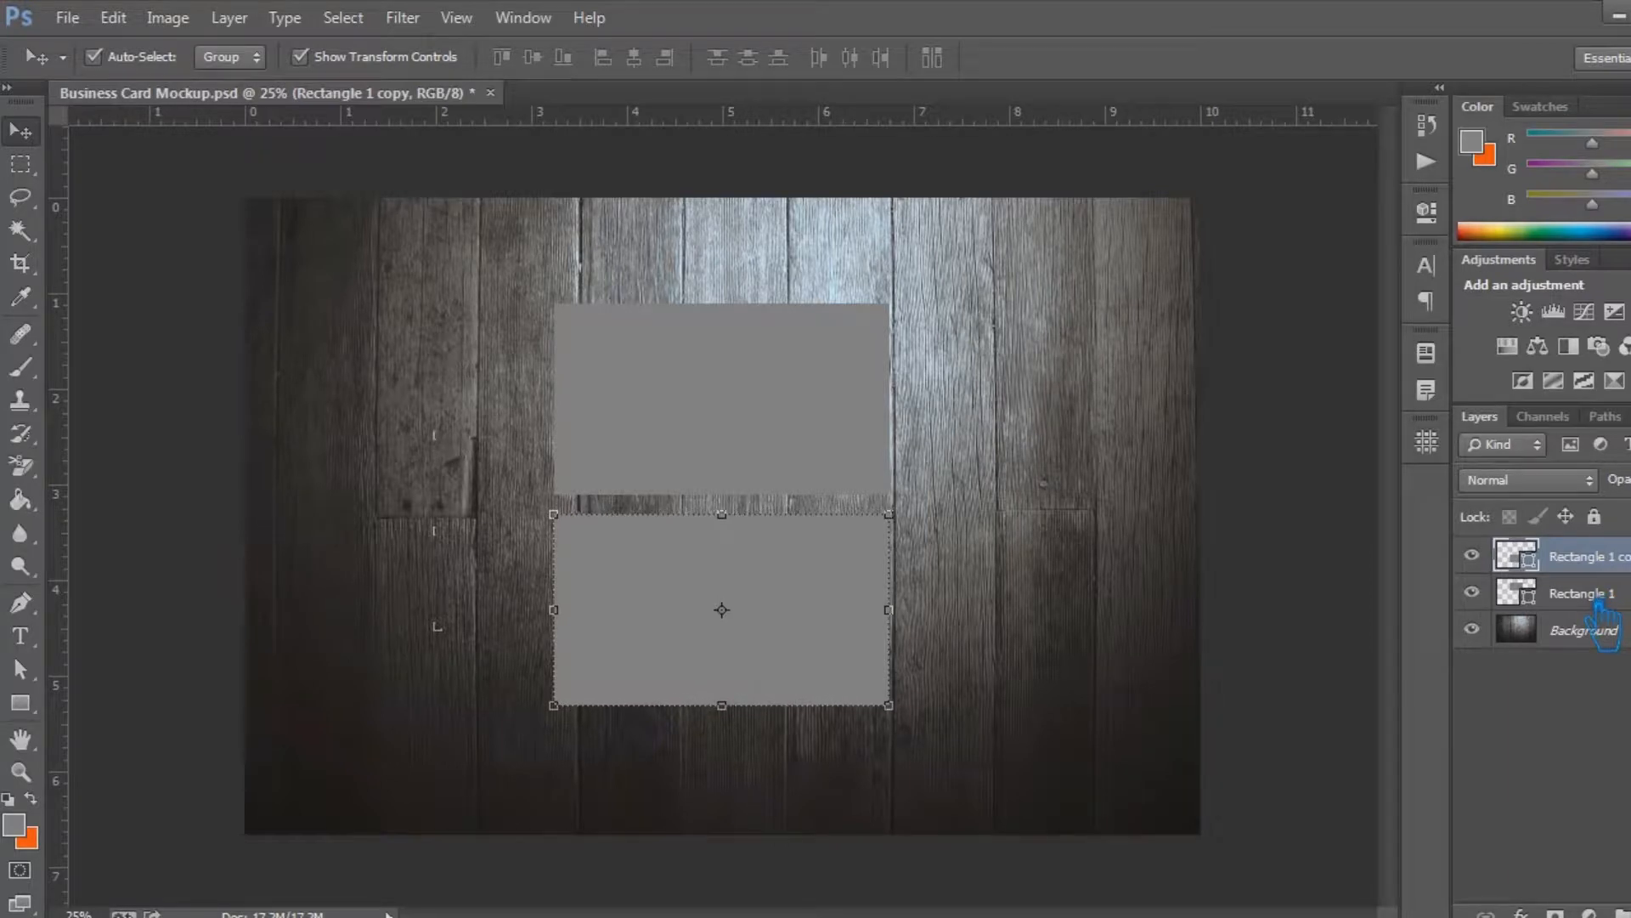
left_click(1597, 595, "shift")
key("shift+Down")
key("shift+Down")
key("shift+Down")
key("shift+Down")
key("shift+Down")
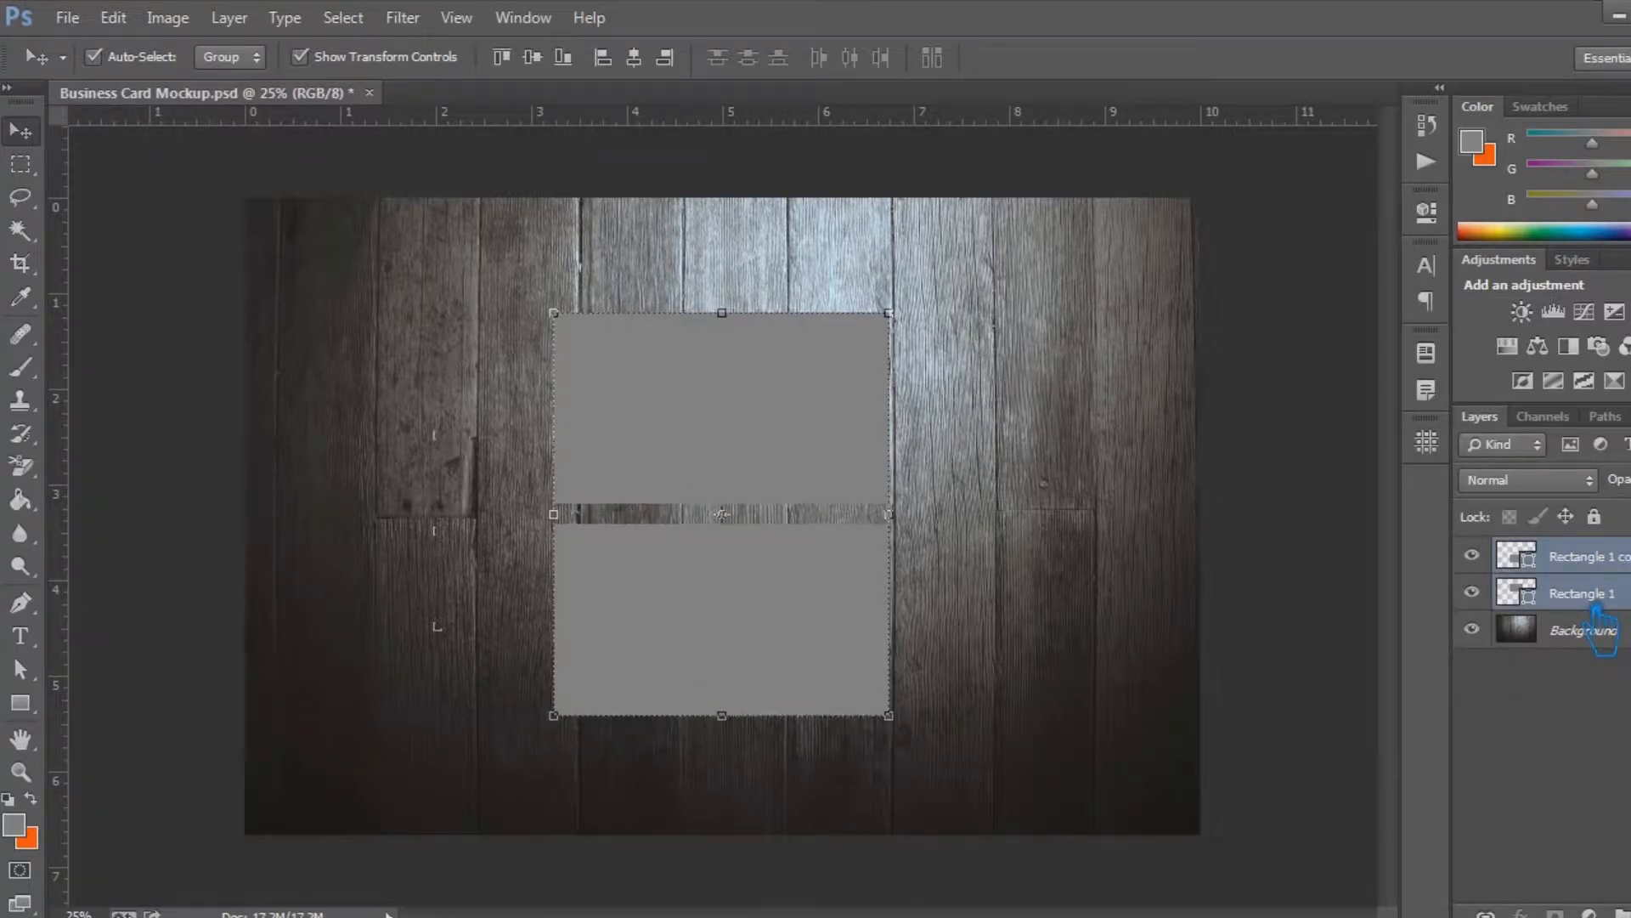
Place the lower rectangle's layer beneath the upper rectangle's layer and rename it Front
left_click(1597, 561)
left_click_drag(1602, 567, 1609, 628)
double_click(1605, 605)
type("Front")
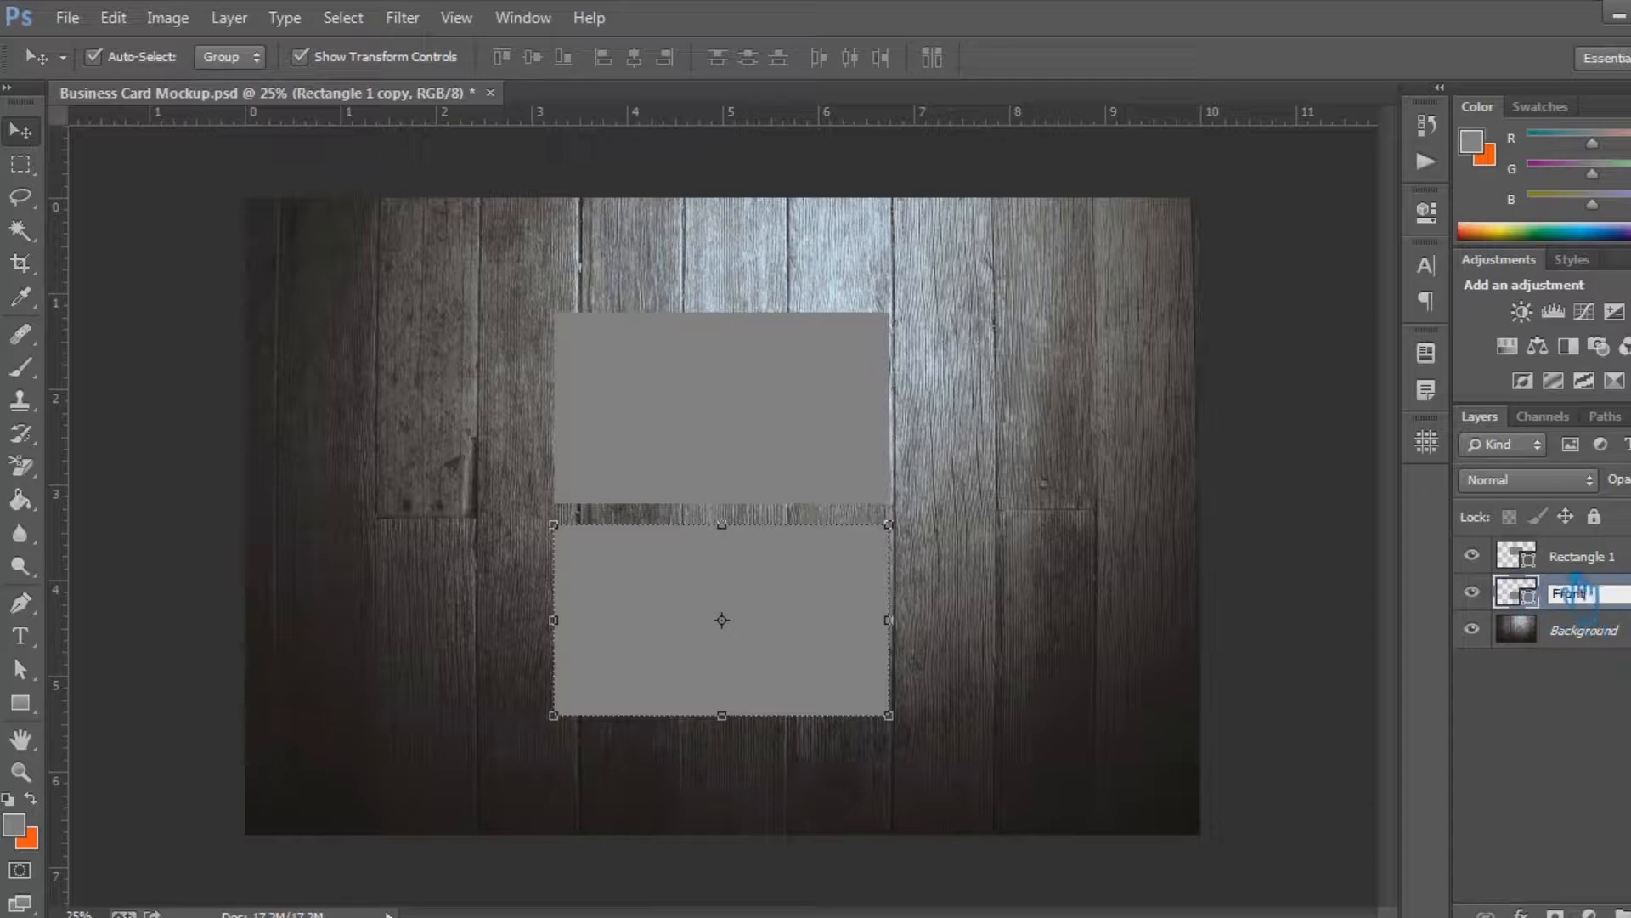
Rename the upper rectangle's layer Back
double_click(1609, 557)
type("Bac")
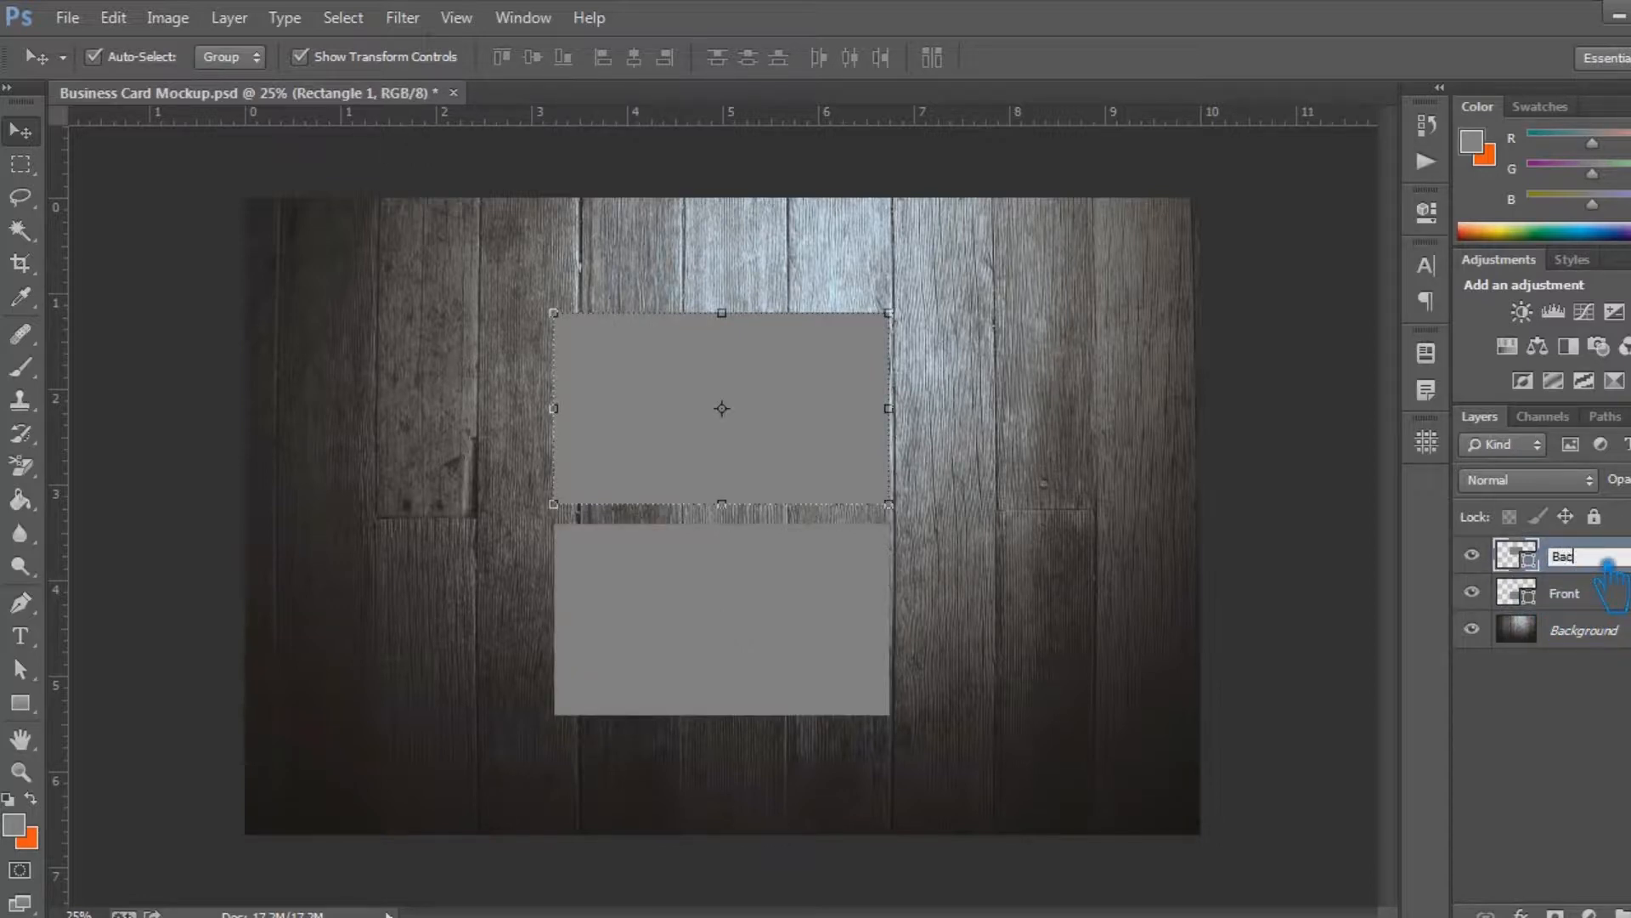
type("k")
left_click(1612, 712)
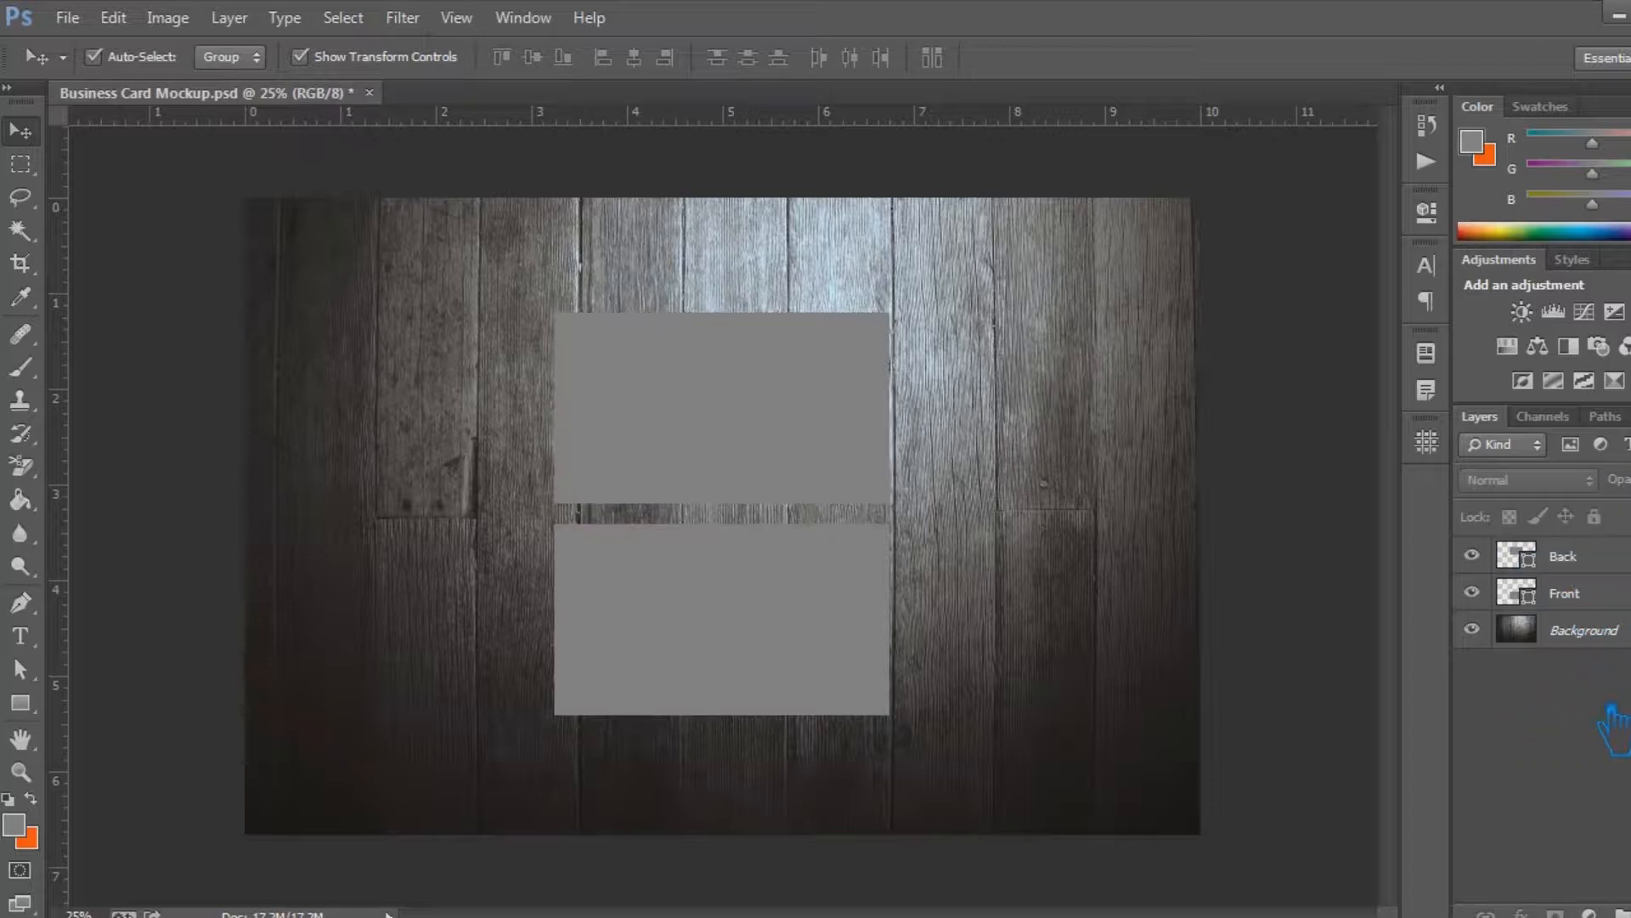
Convert the Back and Front layers into separate smart objects
left_click(1604, 565)
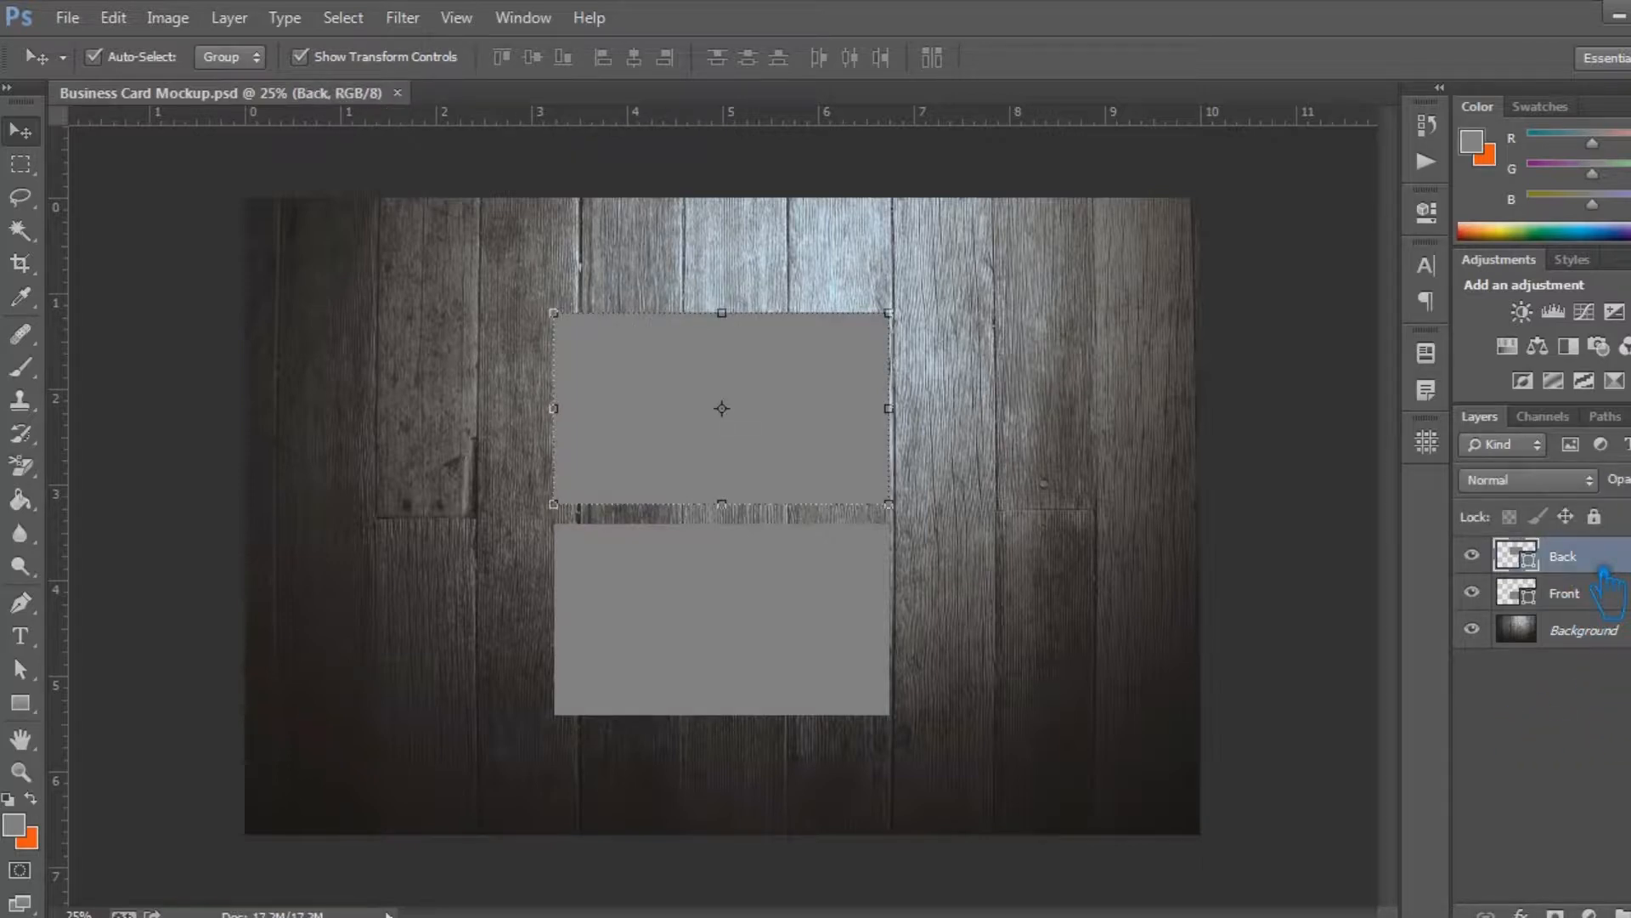
right_click(1604, 567)
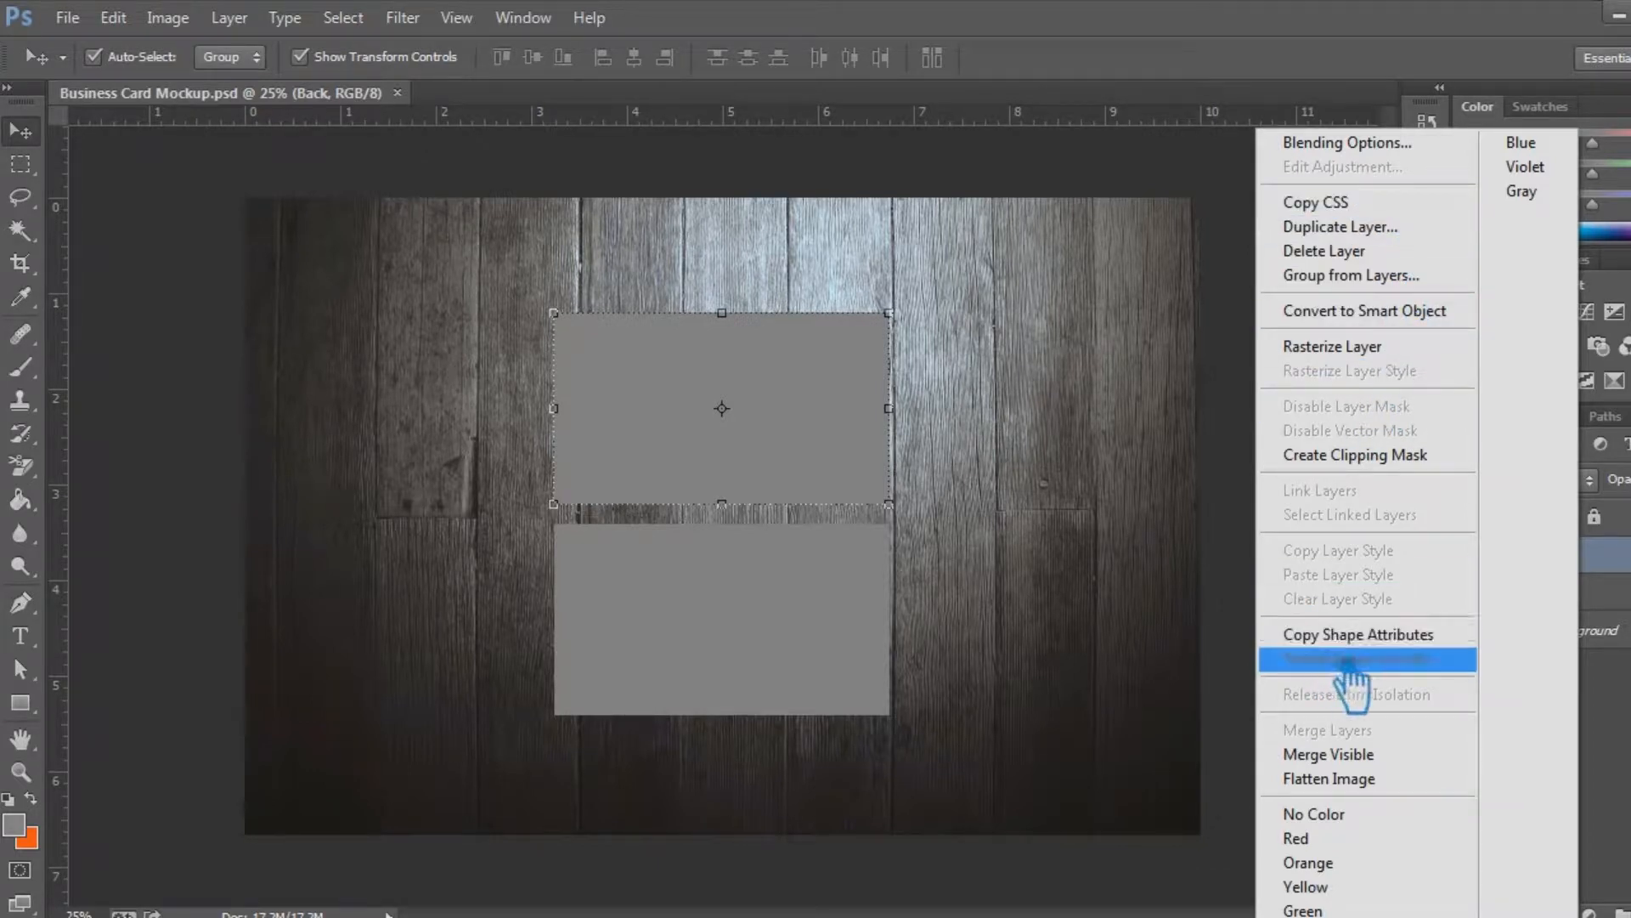
left_click(1393, 313)
right_click(1597, 605)
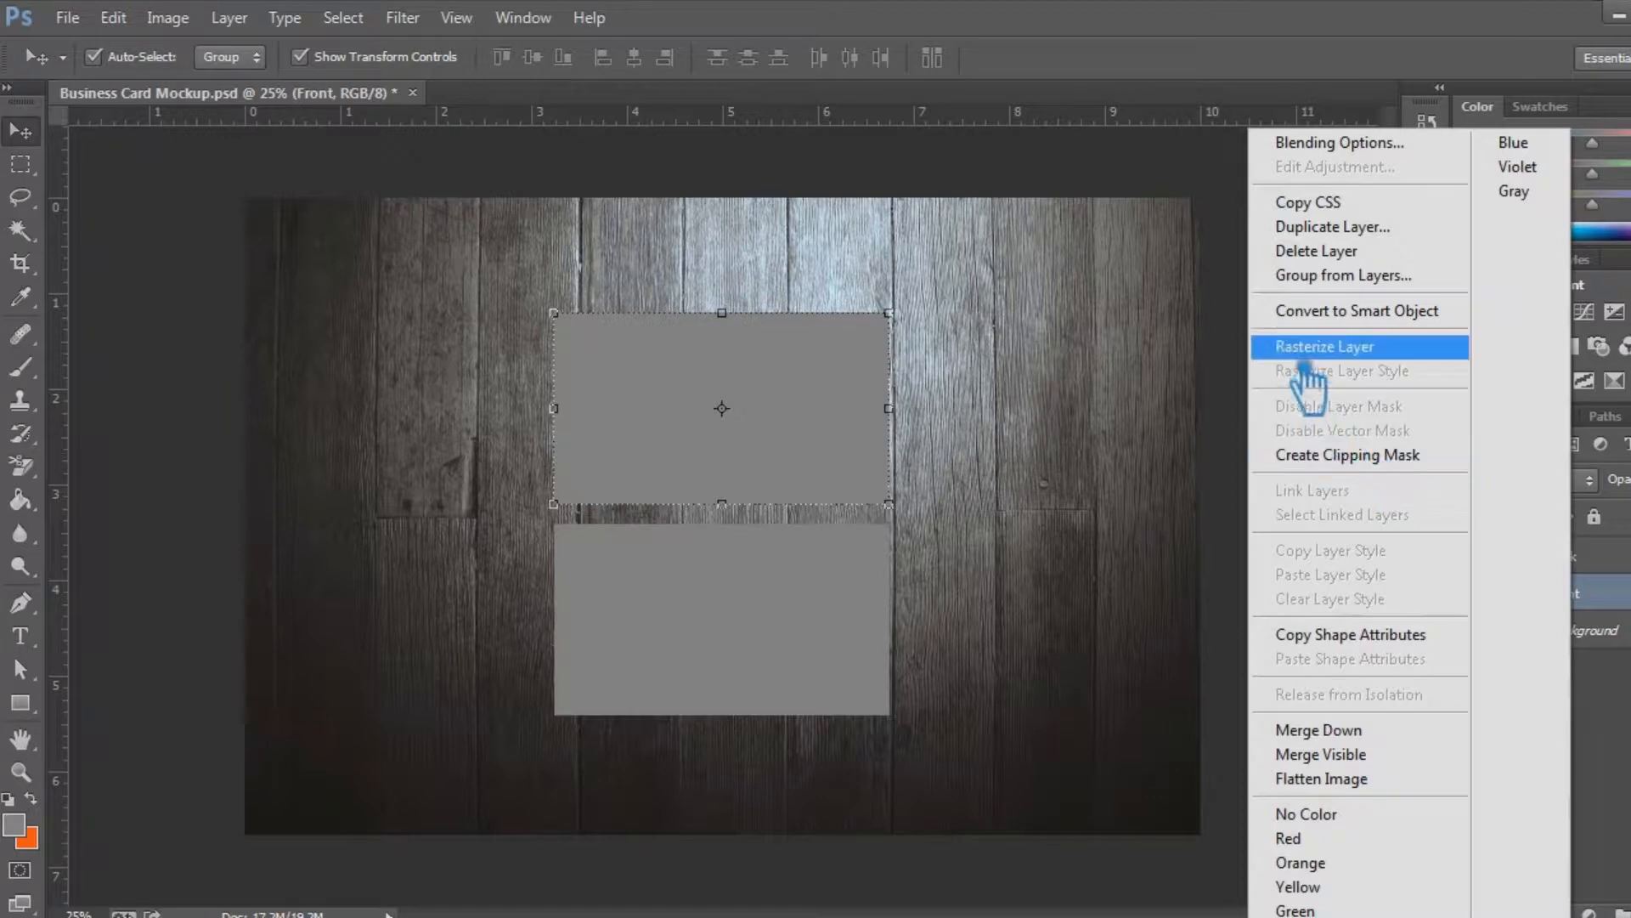
left_click(1393, 311)
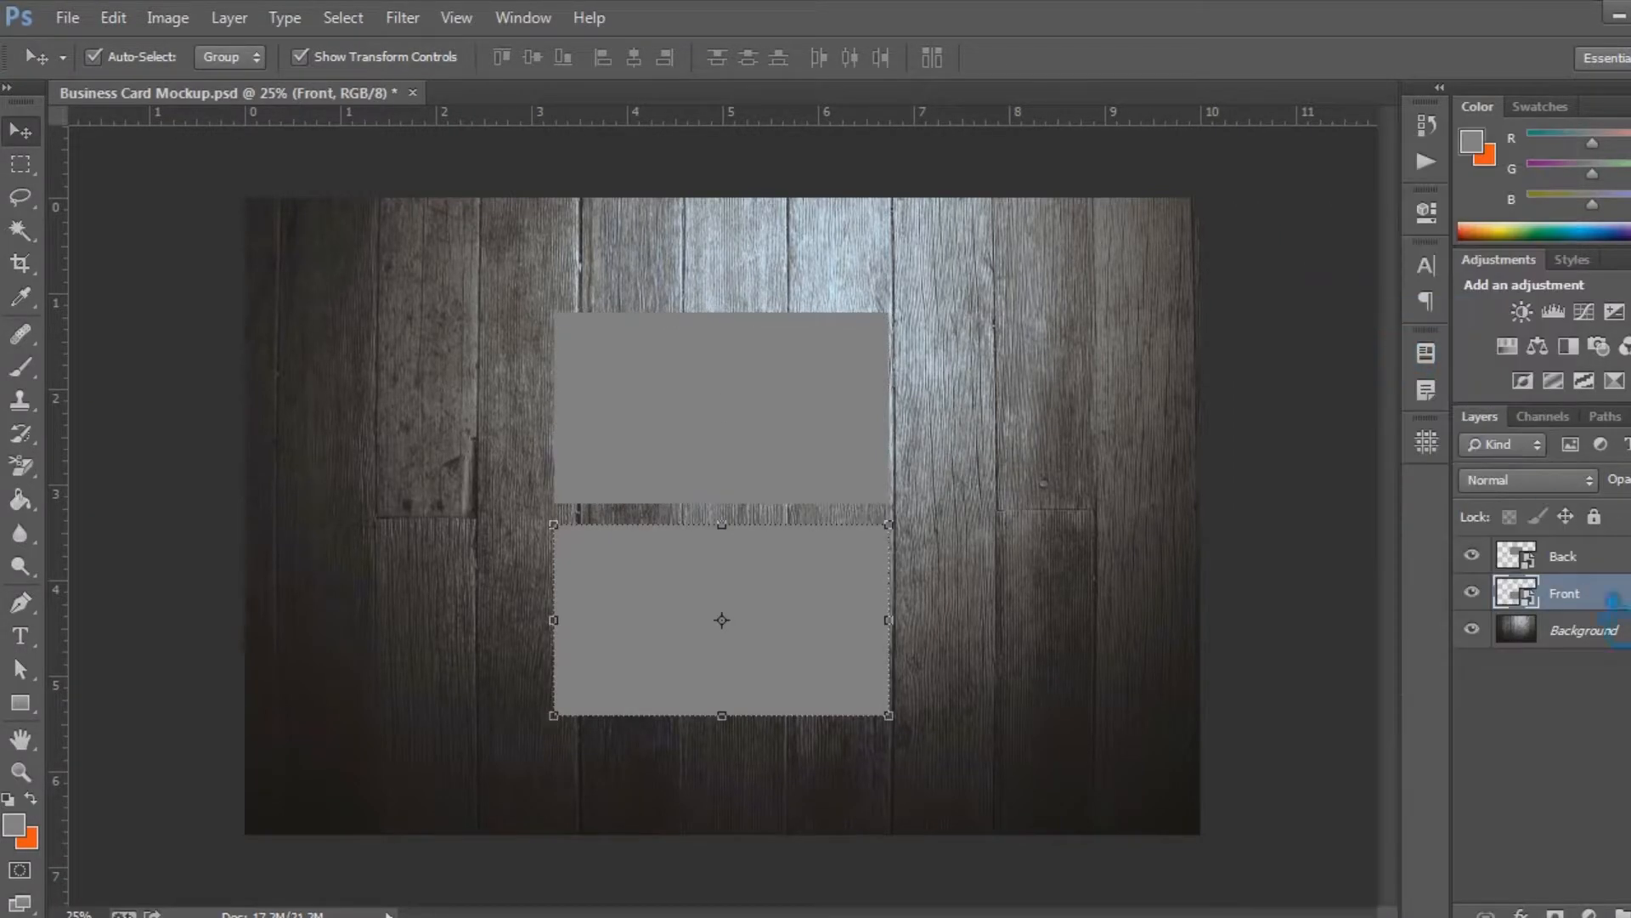
Group the Back and Front layers under the name Placeholder and save the document
left_click(1614, 559, "shift")
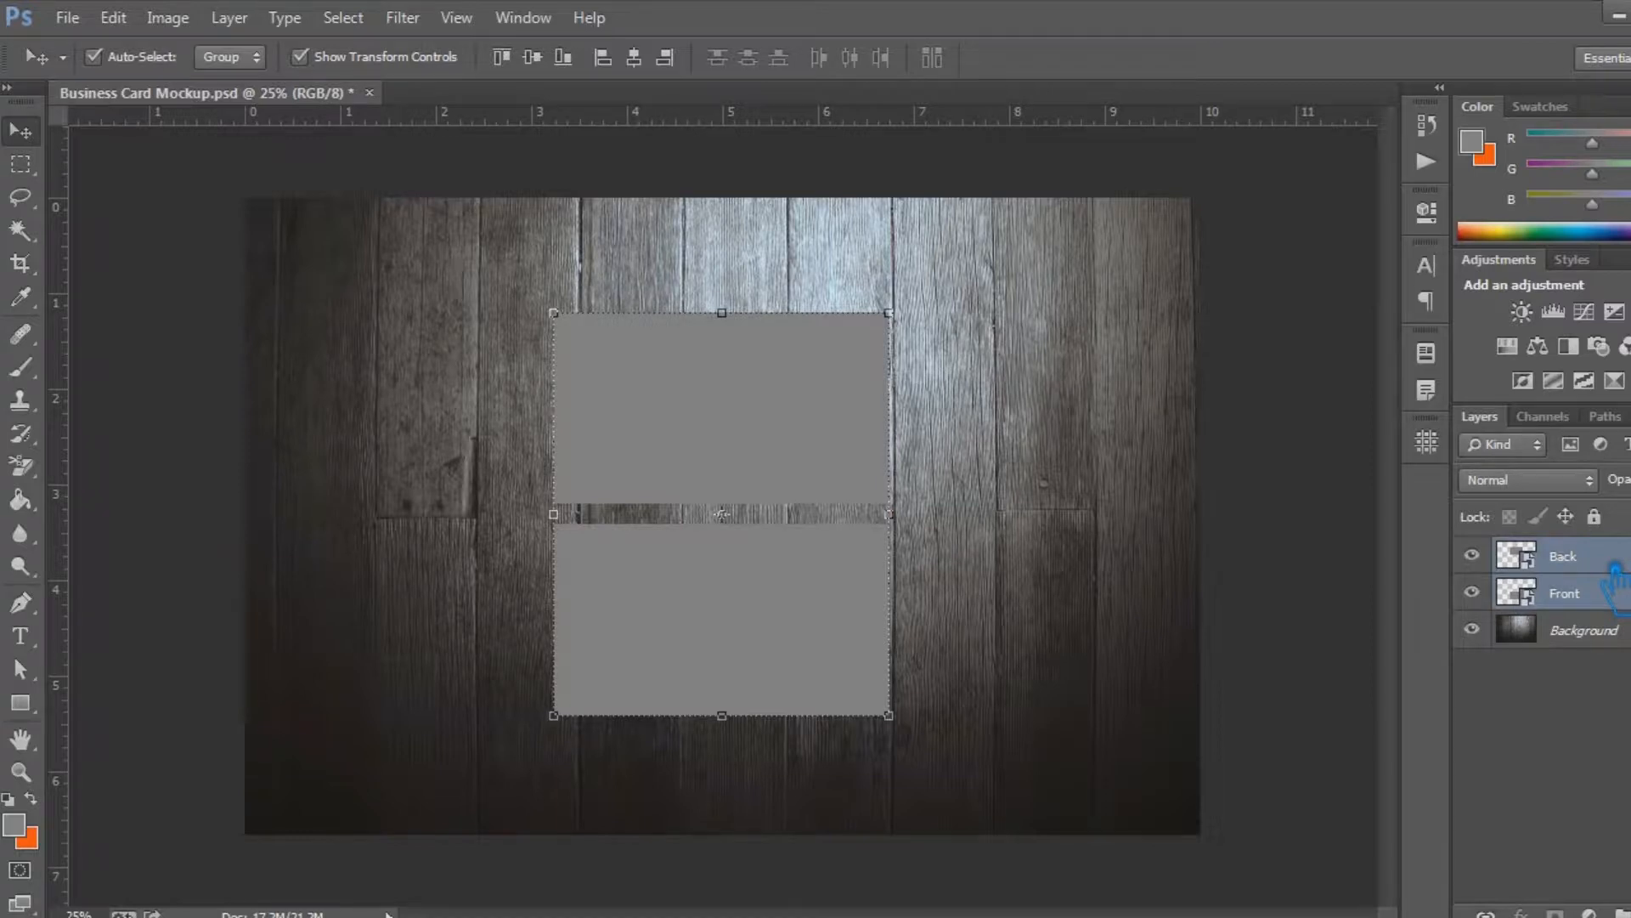
key("ctrl+g")
double_click(1614, 552)
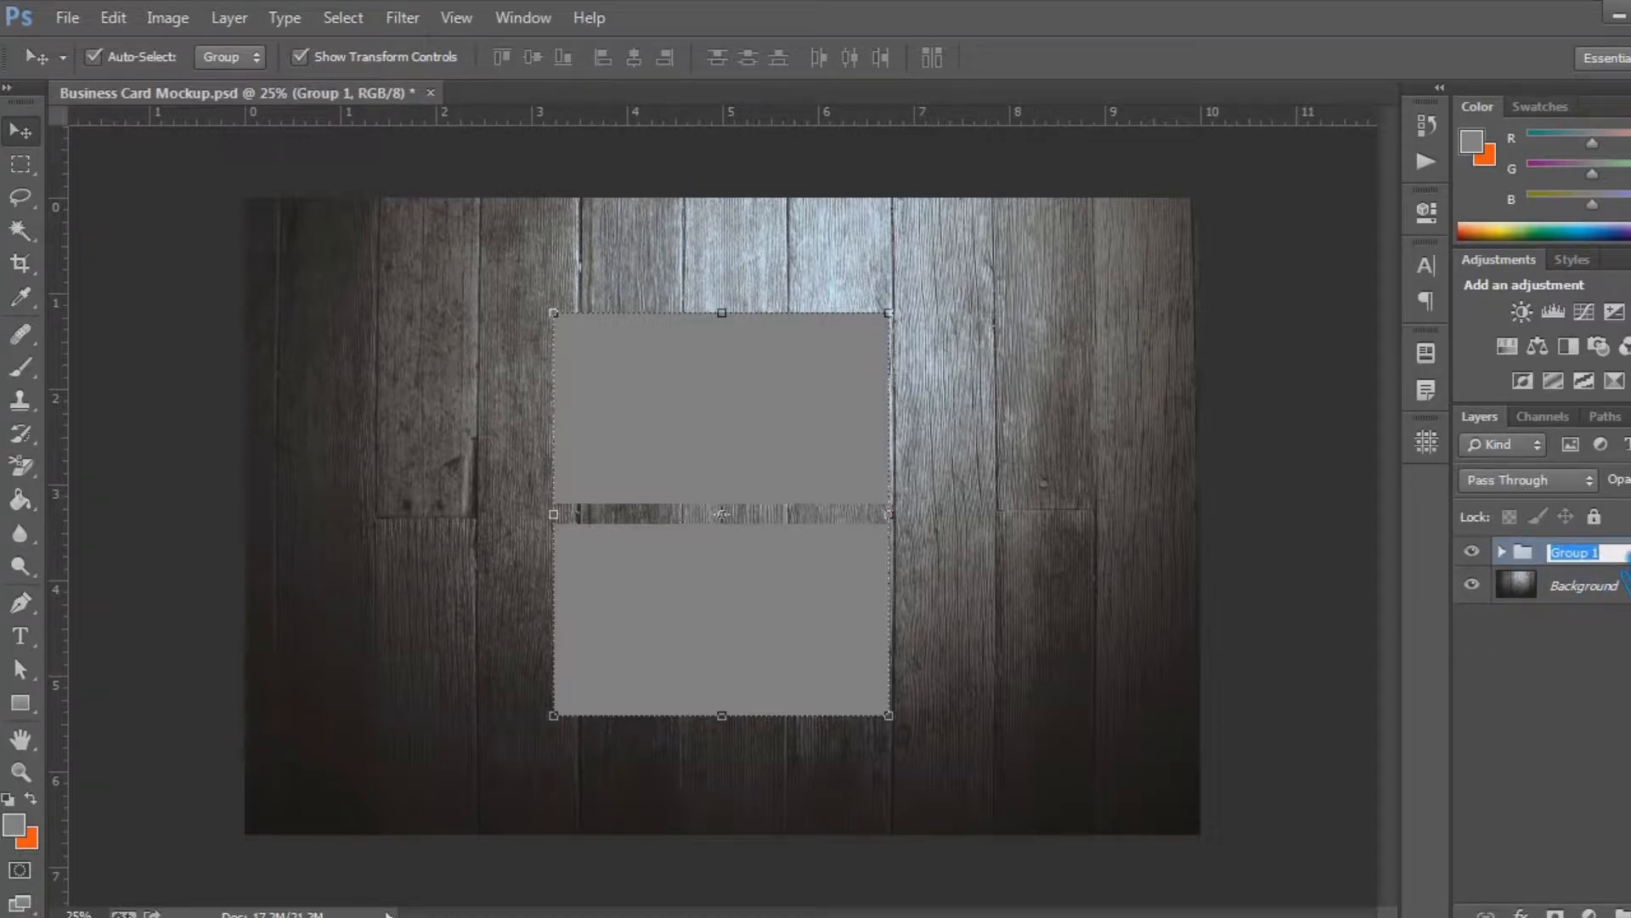
type("Placeholder")
key("Return")
left_click(1597, 585)
left_click(1600, 553)
key("ctrl+s")
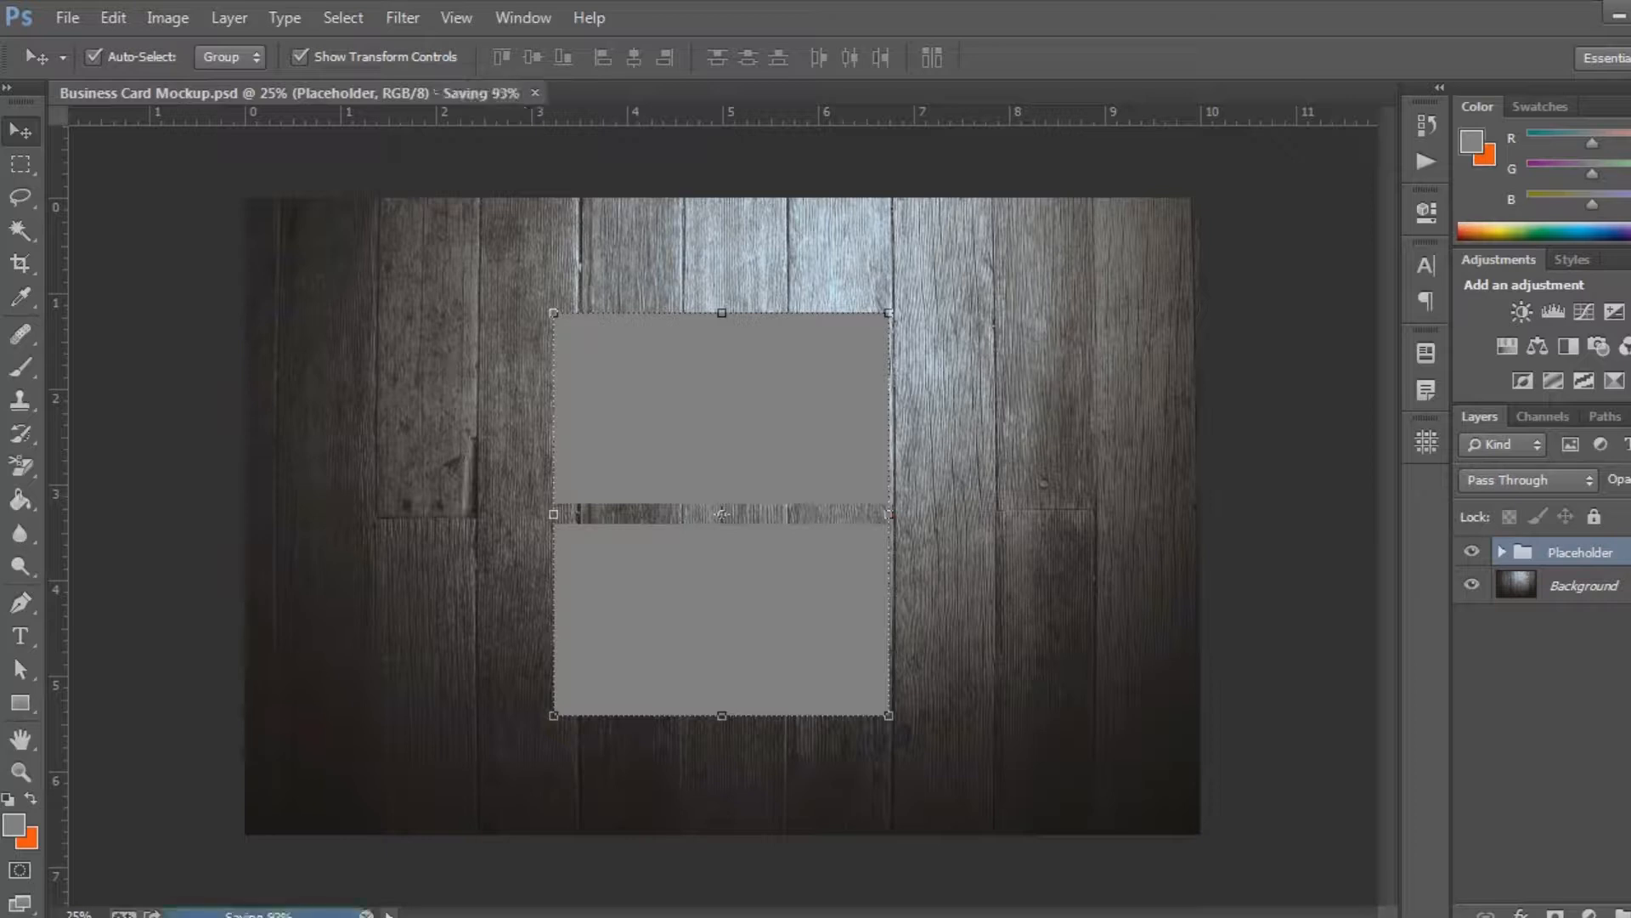
Duplicate the Placeholder group, place the copy beneath the original and rename it Don't Touch
key("ctrl+j")
left_click_drag(1606, 556, 1600, 608)
double_click(1594, 585)
type("Don't Touch")
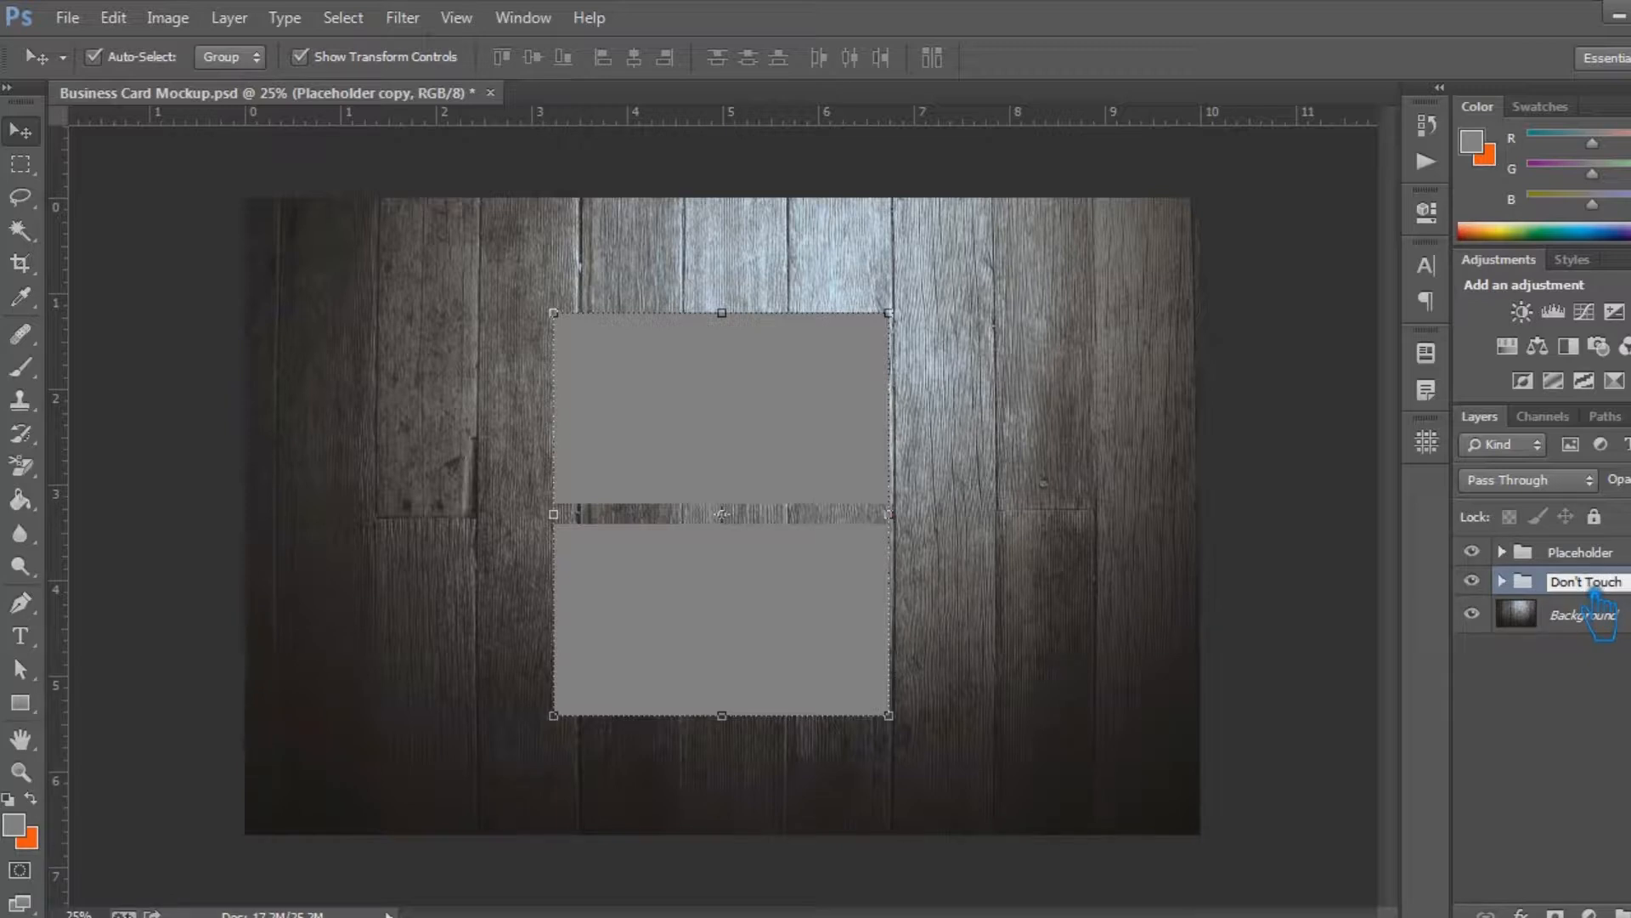
left_click(1621, 728)
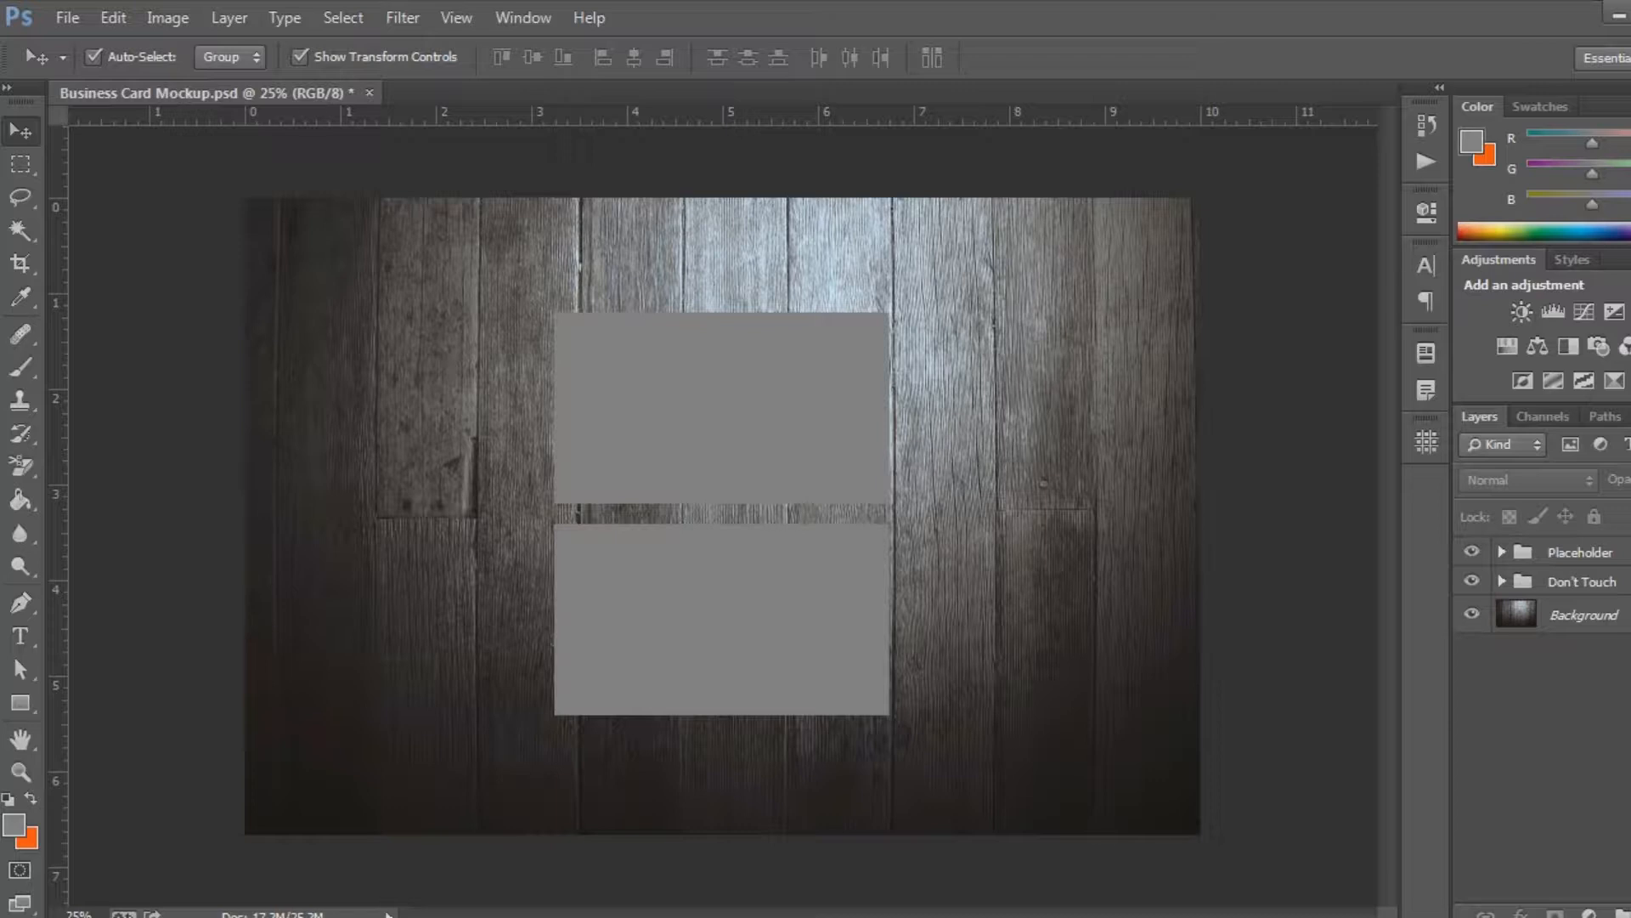
Colour-code the Placeholder group green and the Don't Touch group red
left_click(1589, 581)
left_click(1582, 552)
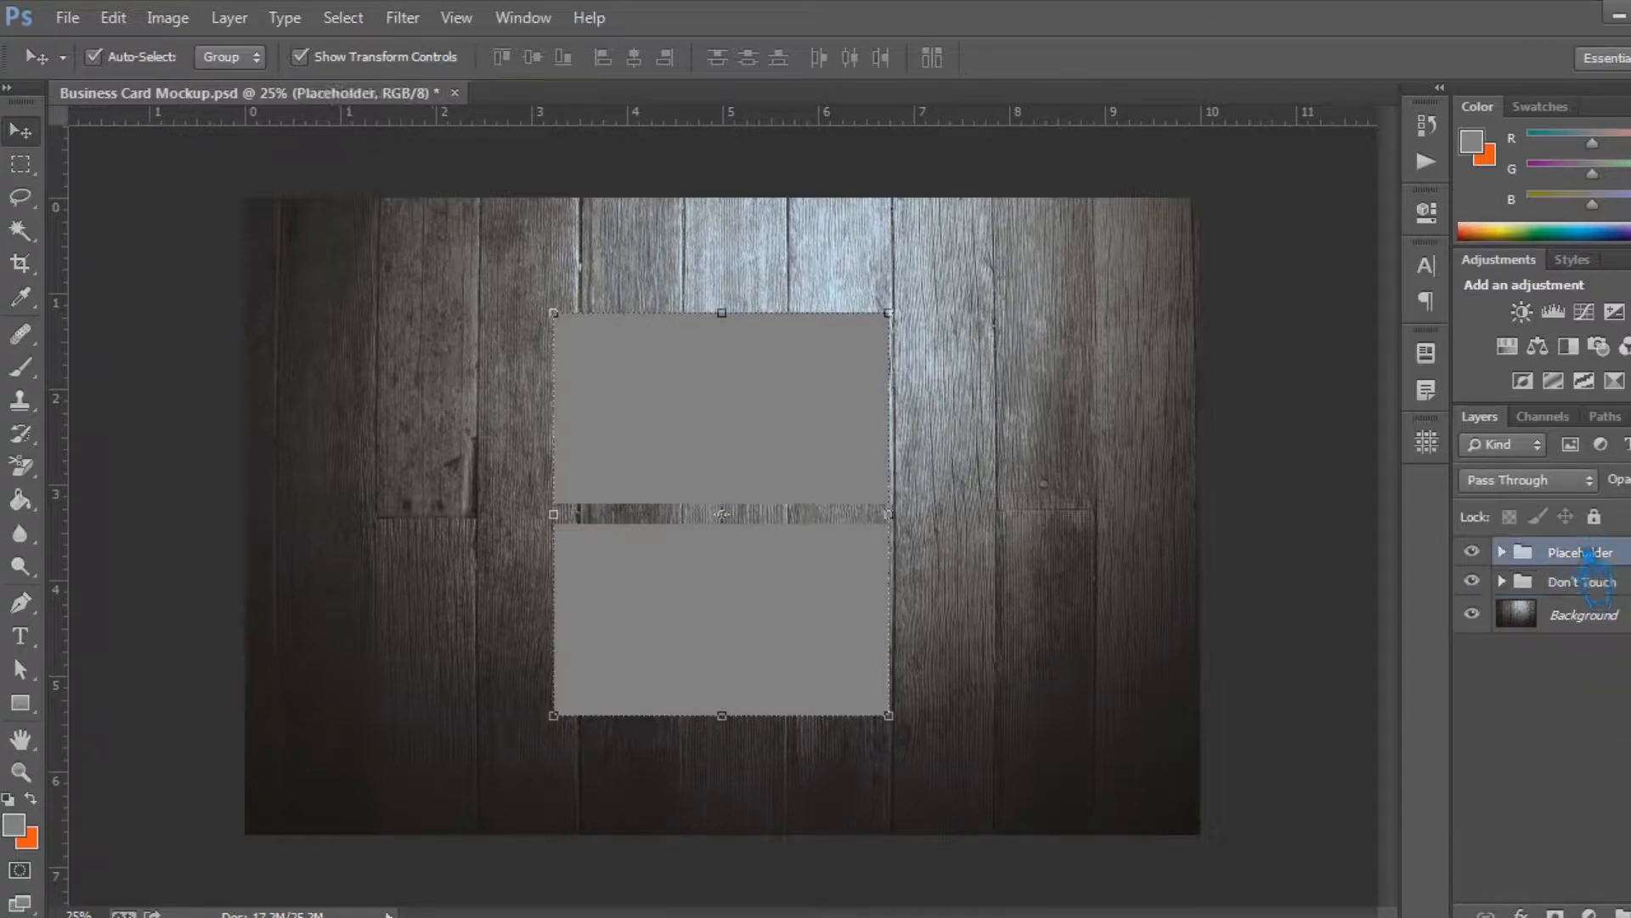
left_click(1473, 552)
right_click(1482, 567)
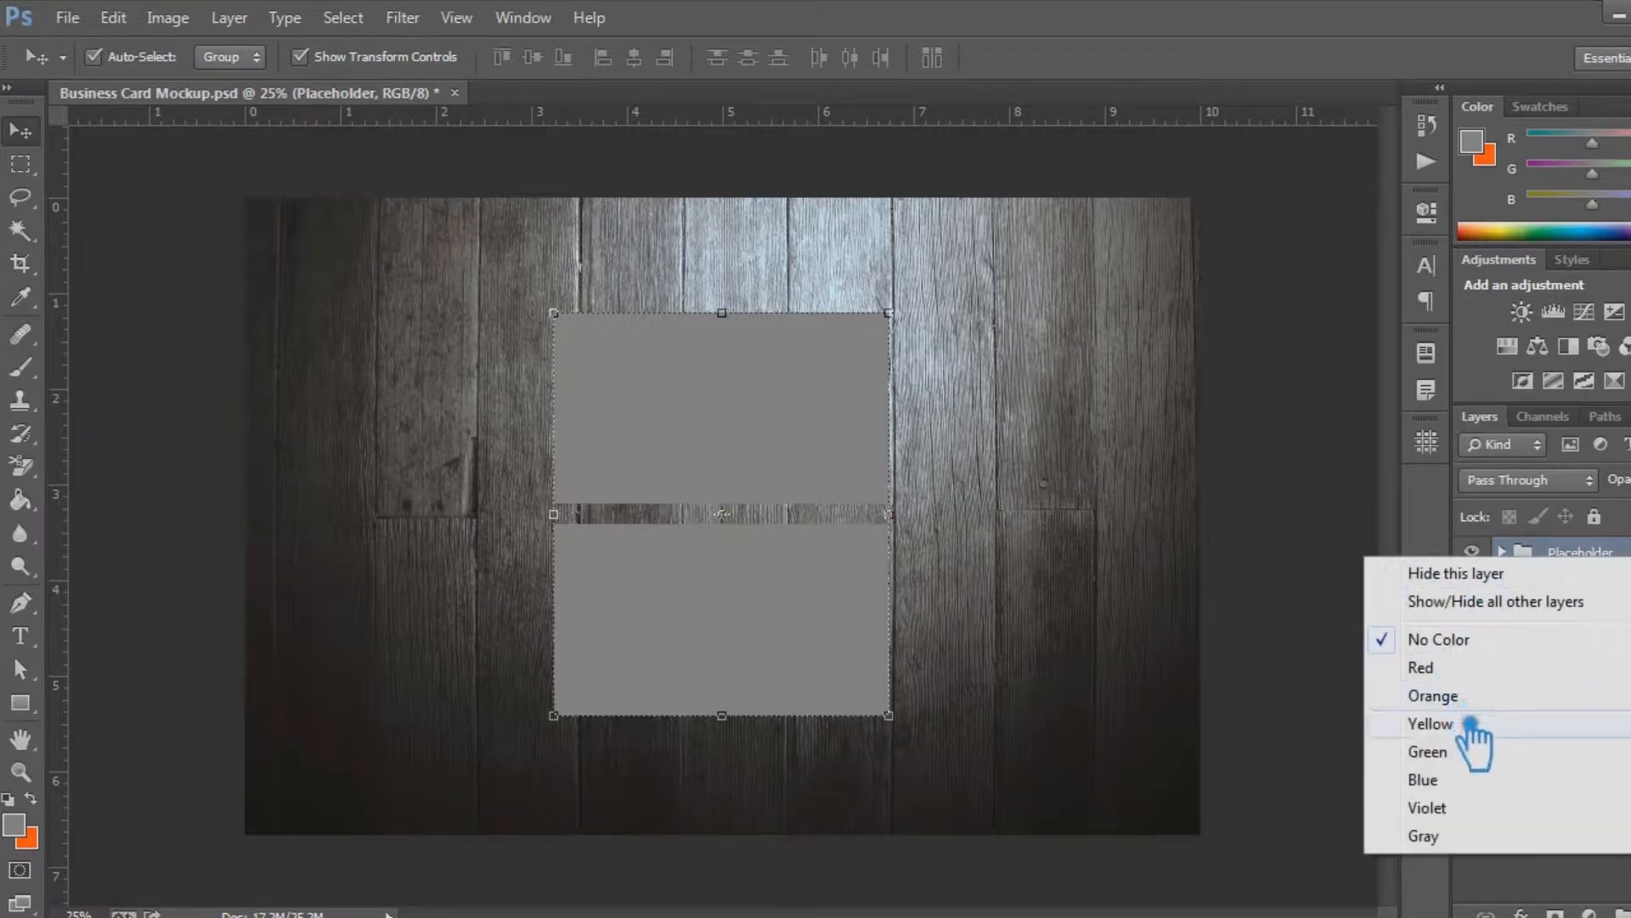
left_click(1470, 759)
right_click(1485, 591)
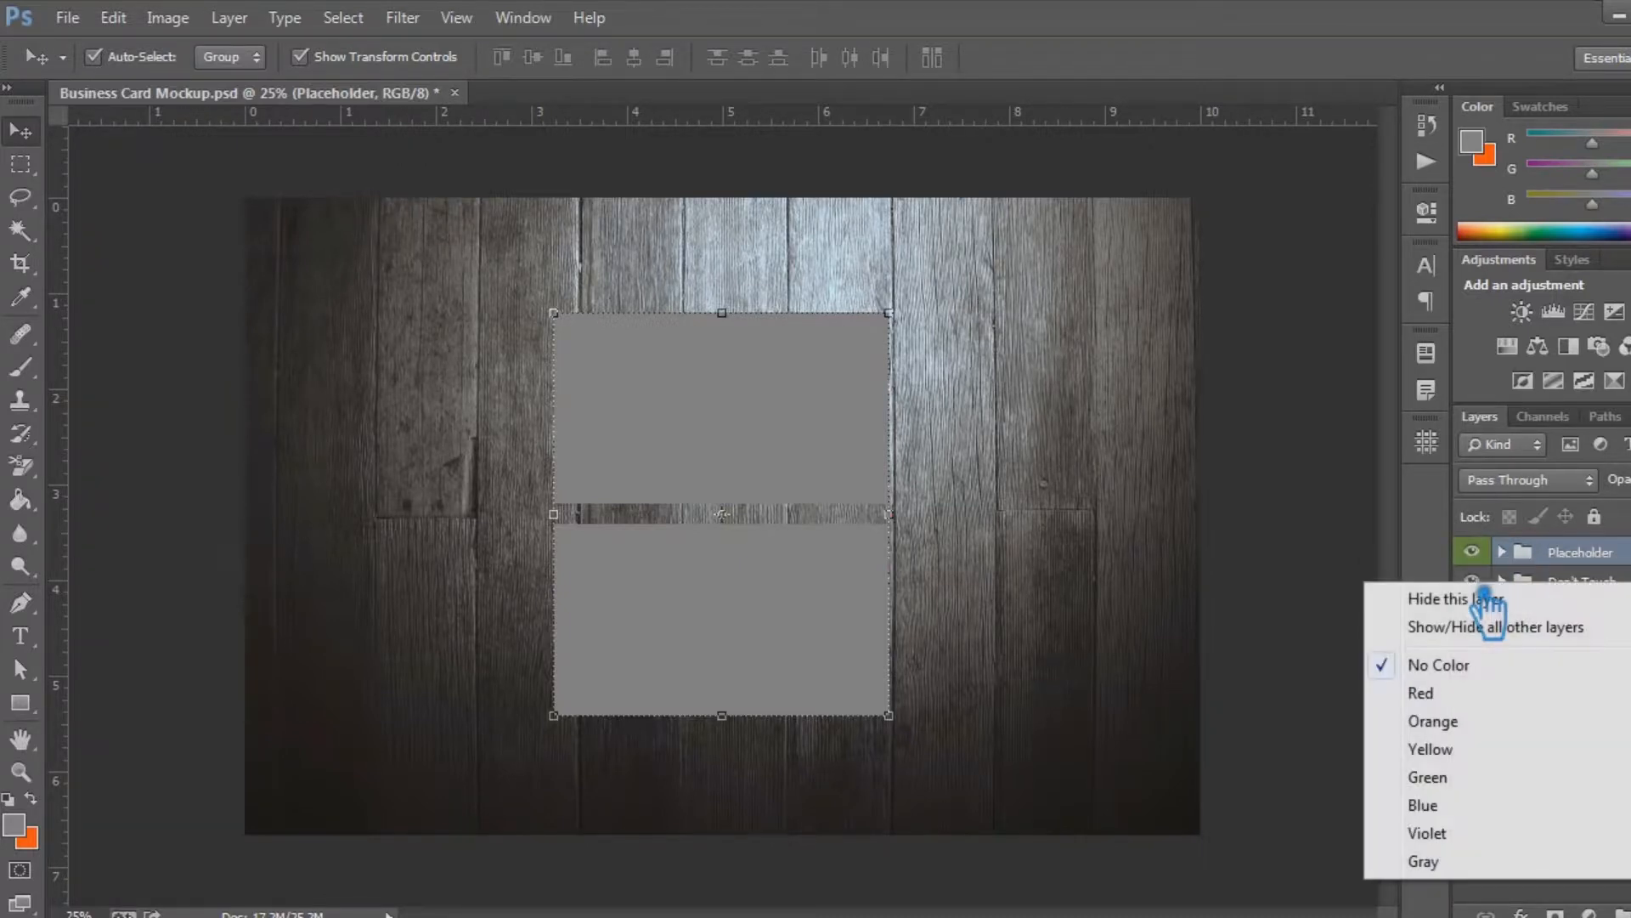
left_click(1447, 692)
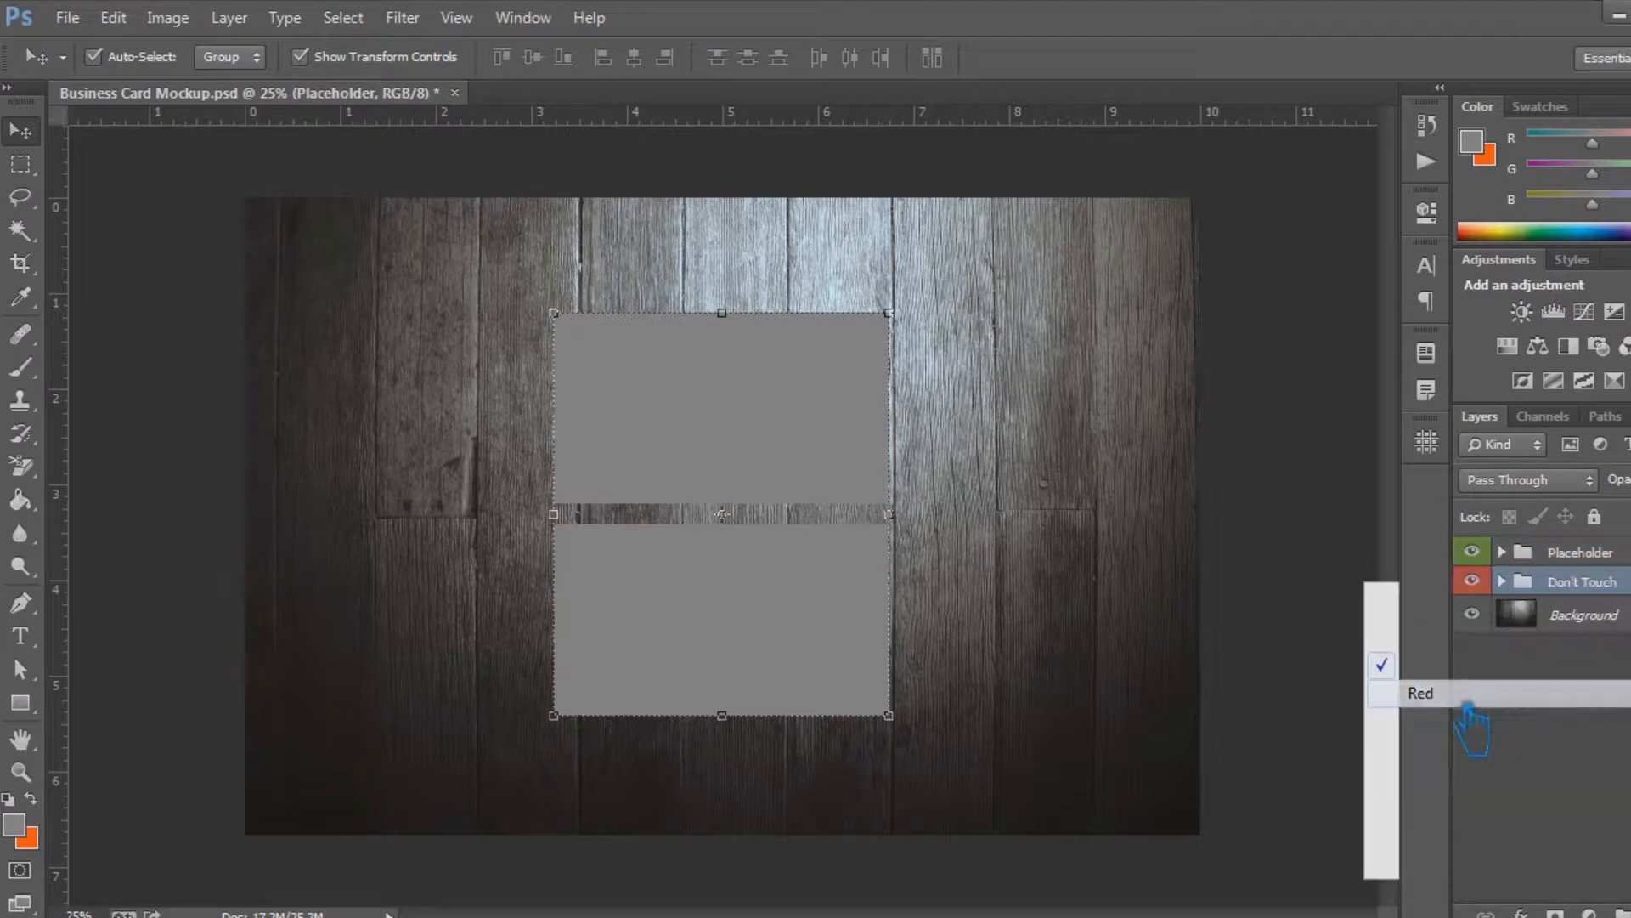
Expand the Don't Touch group and enable a Drop Shadow effect on its Back layer
left_click(1599, 584)
left_click(1502, 582)
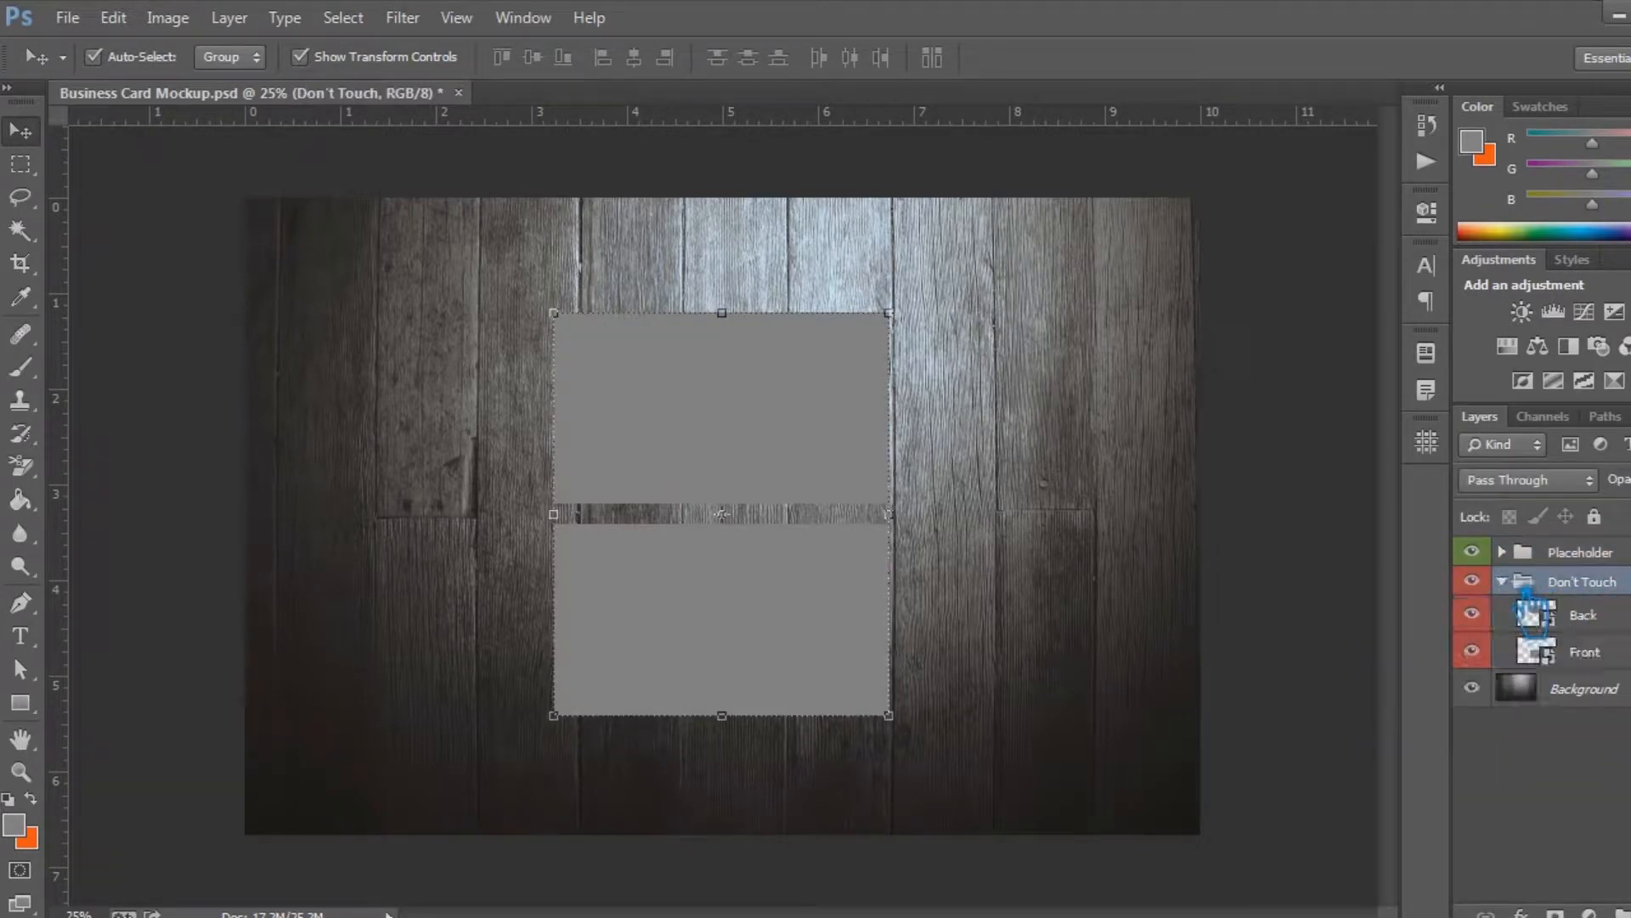
left_click(1617, 622)
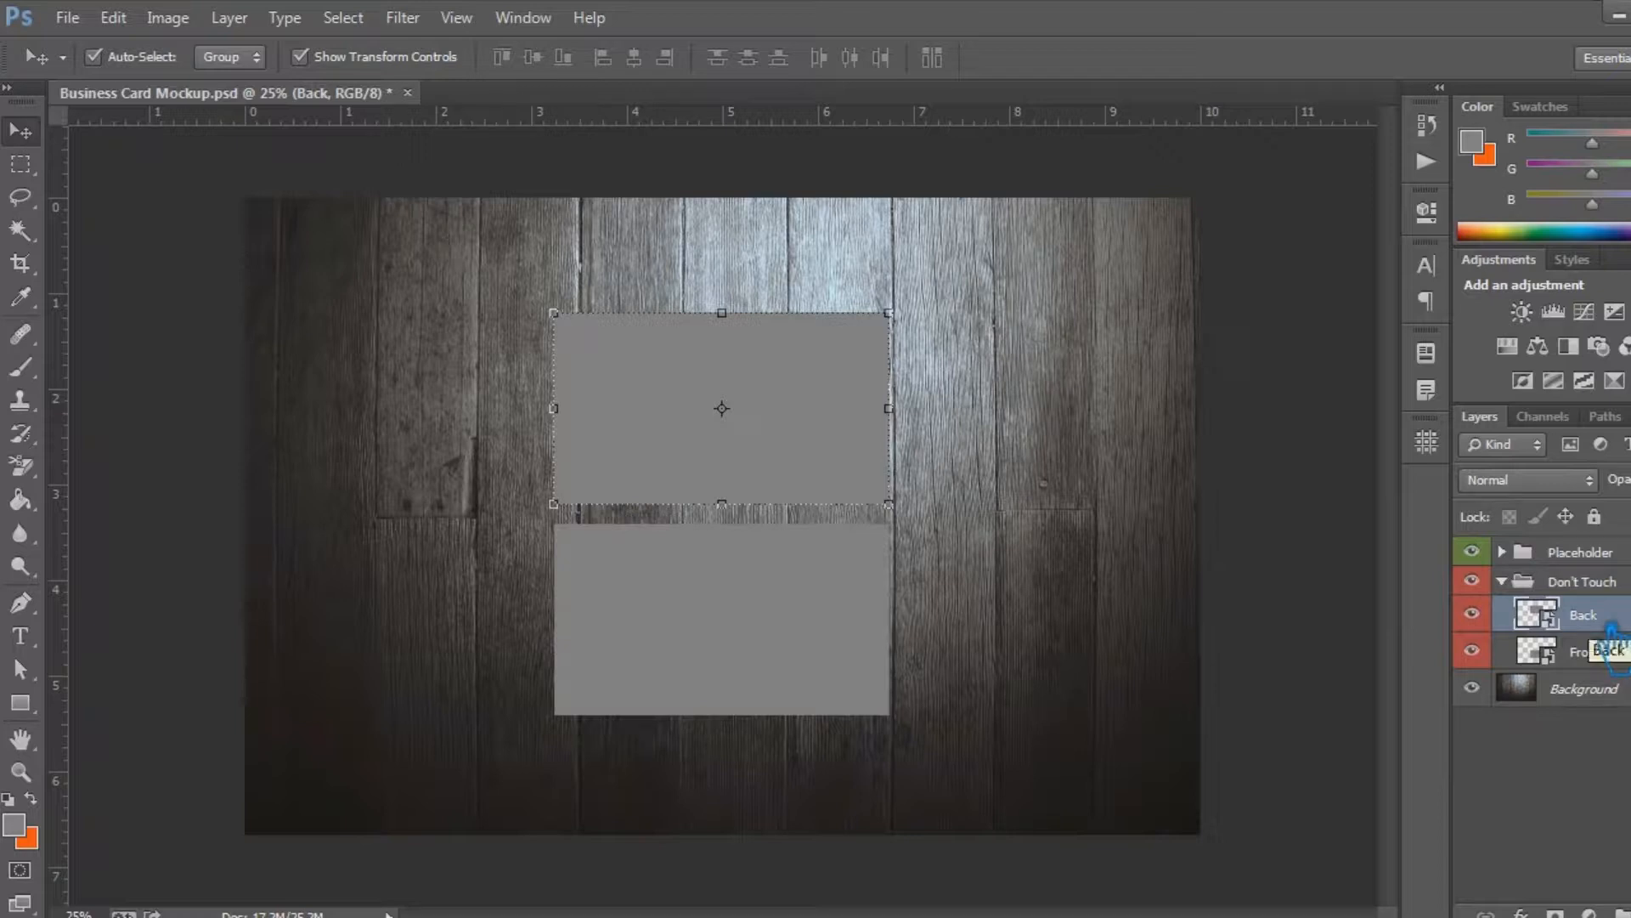
right_click(1612, 639)
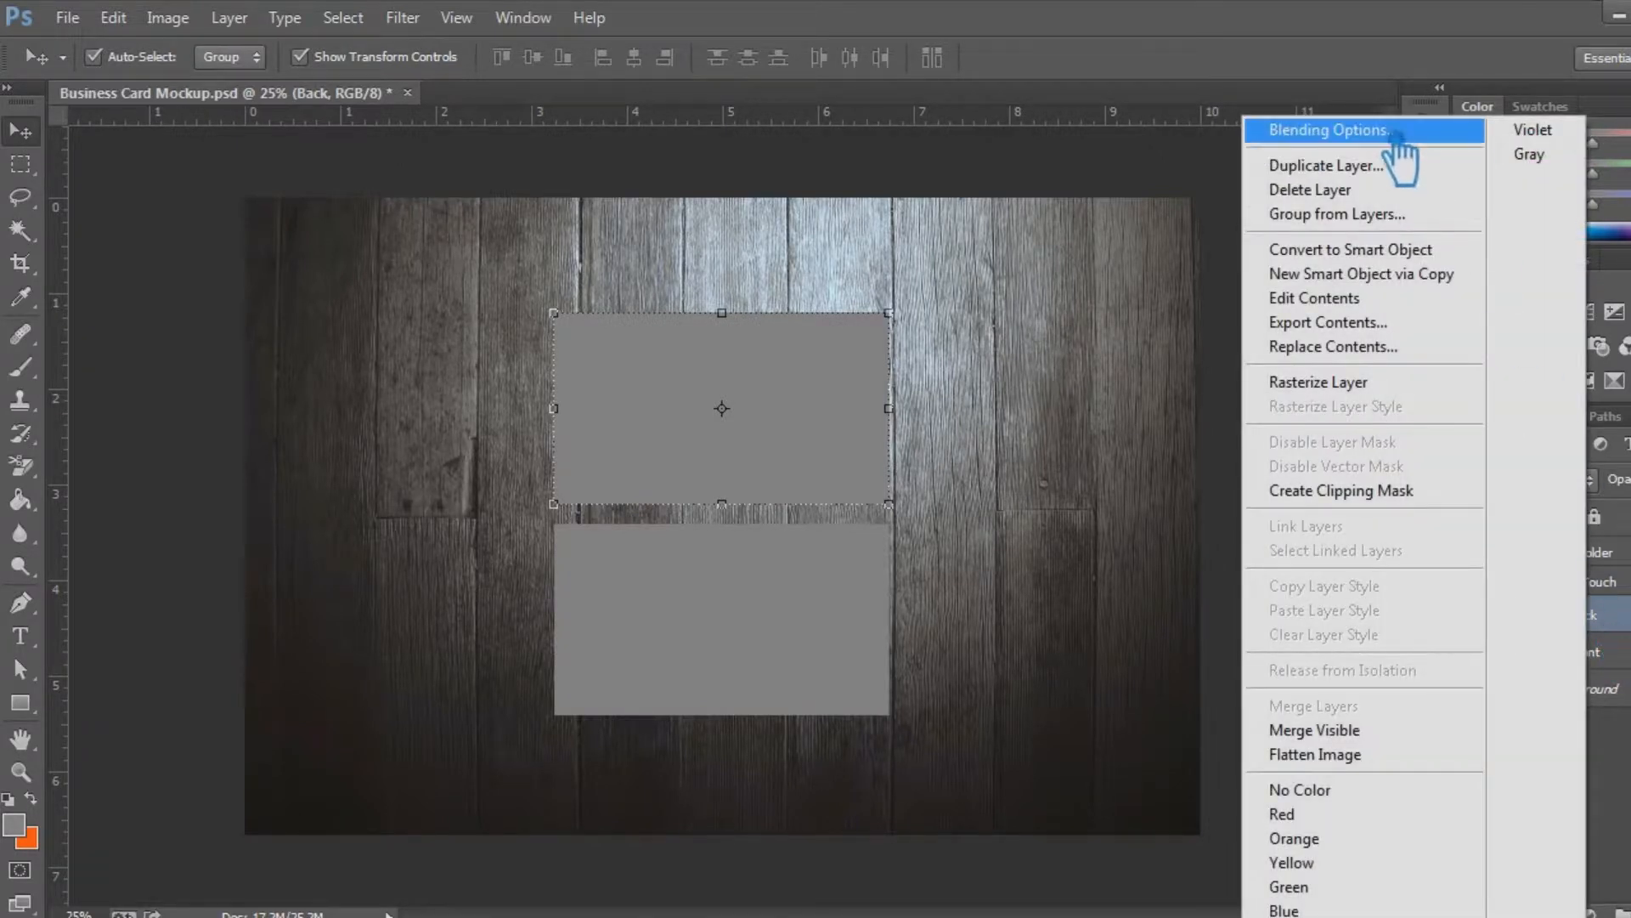
left_click(1413, 130)
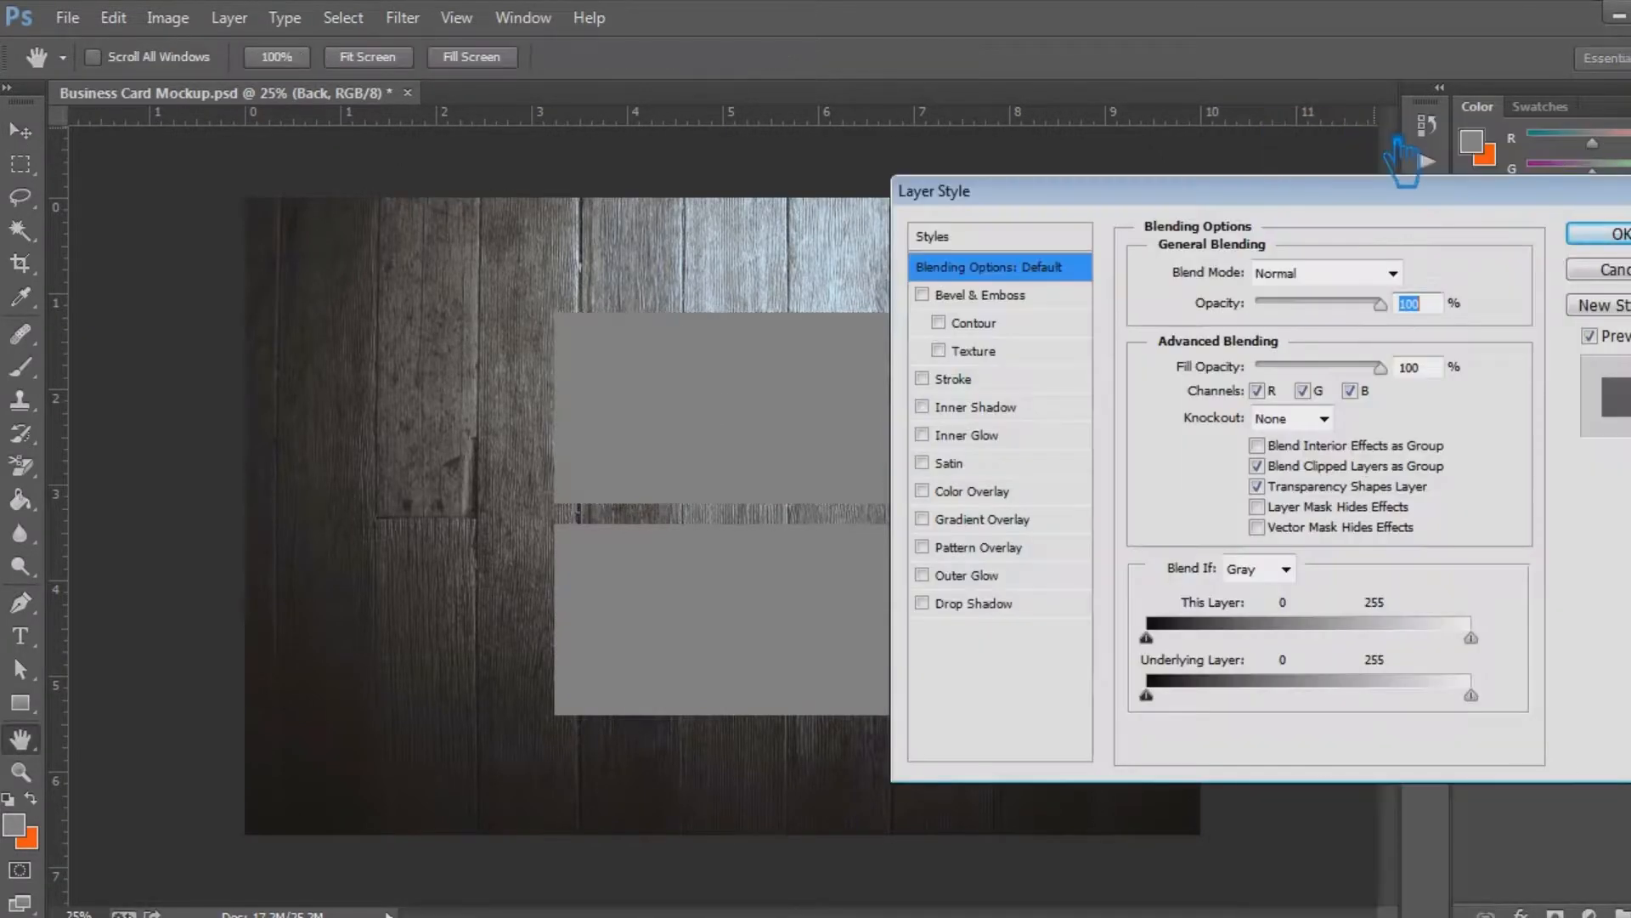
left_click(977, 603)
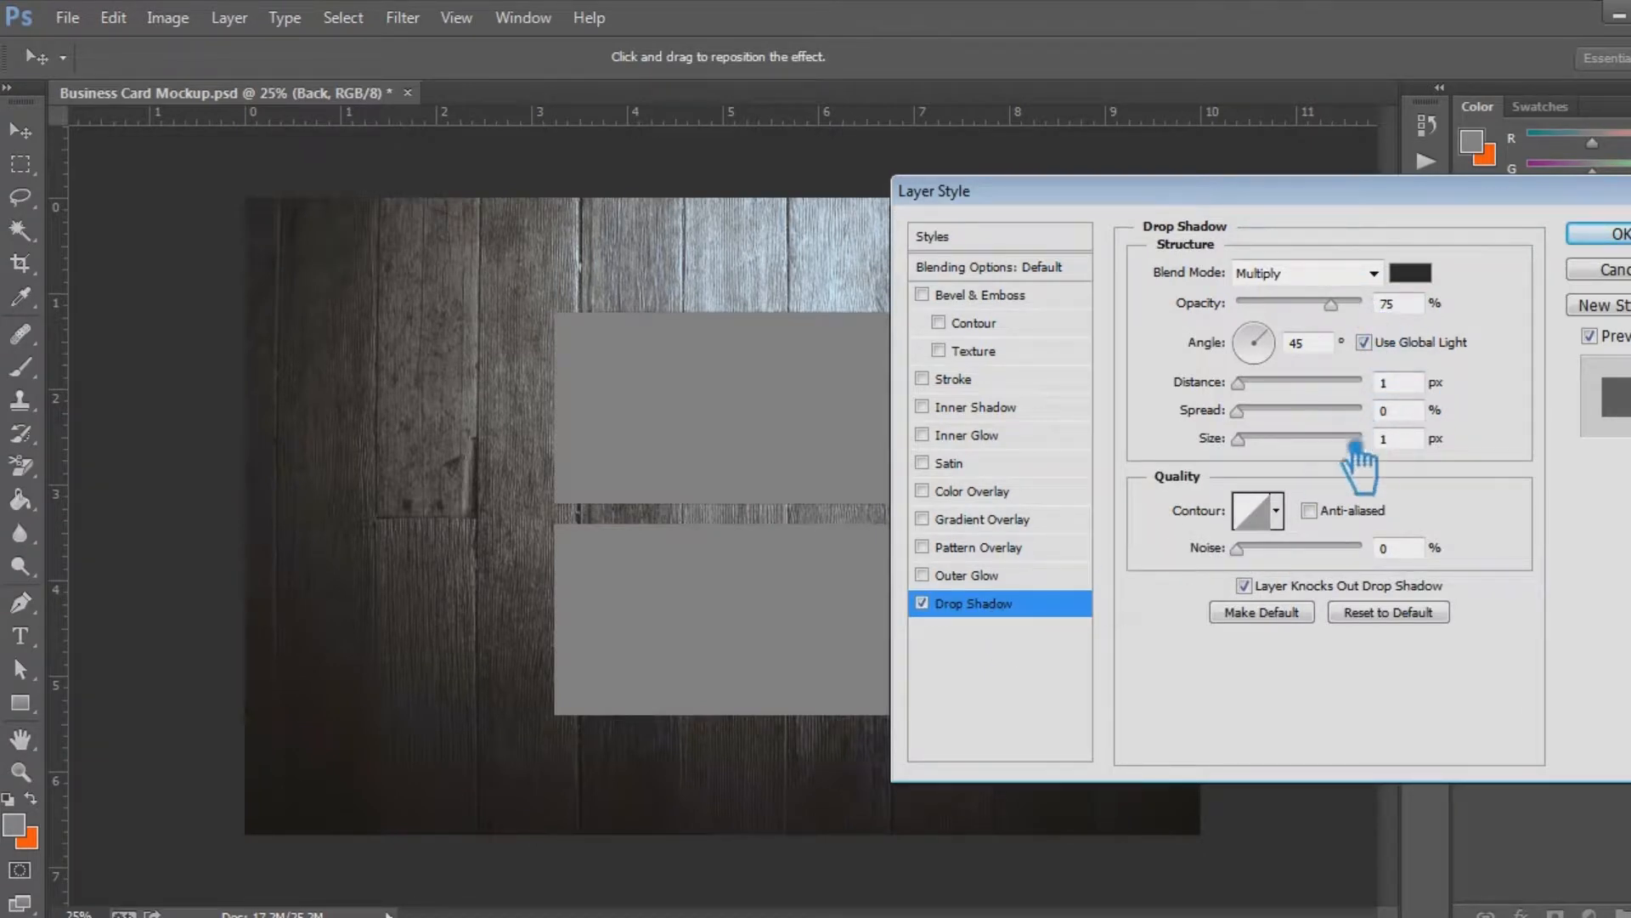
Try a distance of 2 px and a size of 2 px for the Back layer's drop shadow
left_click(1406, 384)
type("2")
key("Tab")
key("Tab")
type("2")
Set the Back layer's drop shadow distance to 5 px and its size to 5 px
left_click(1410, 384)
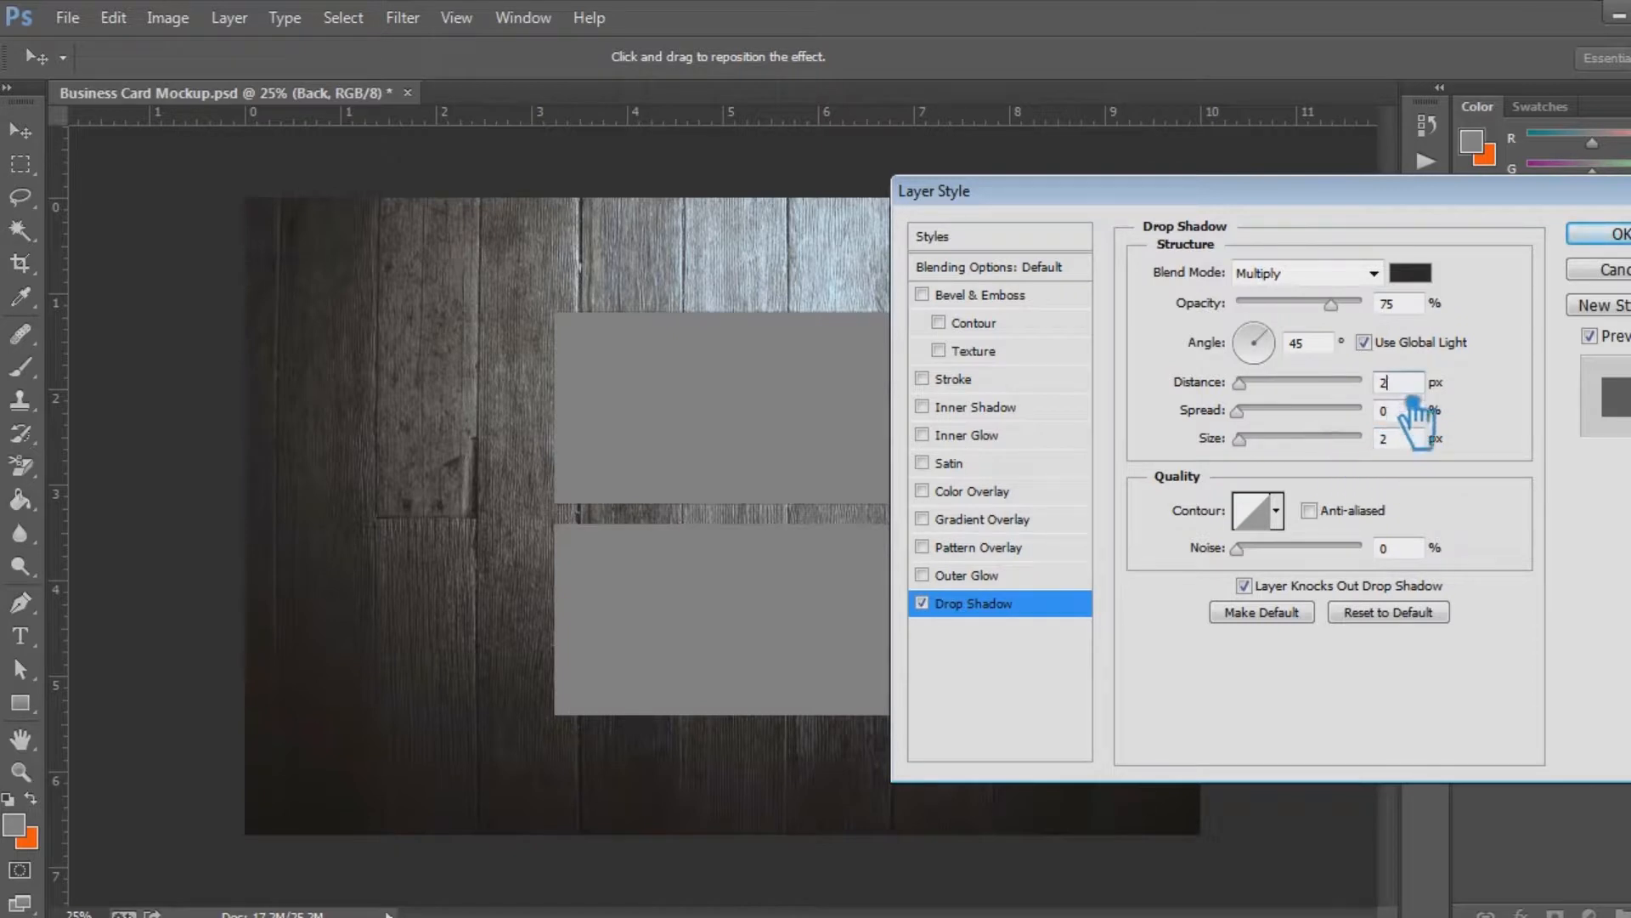
left_click_drag(1412, 393, 1362, 399)
type("5")
key("Tab")
key("Tab")
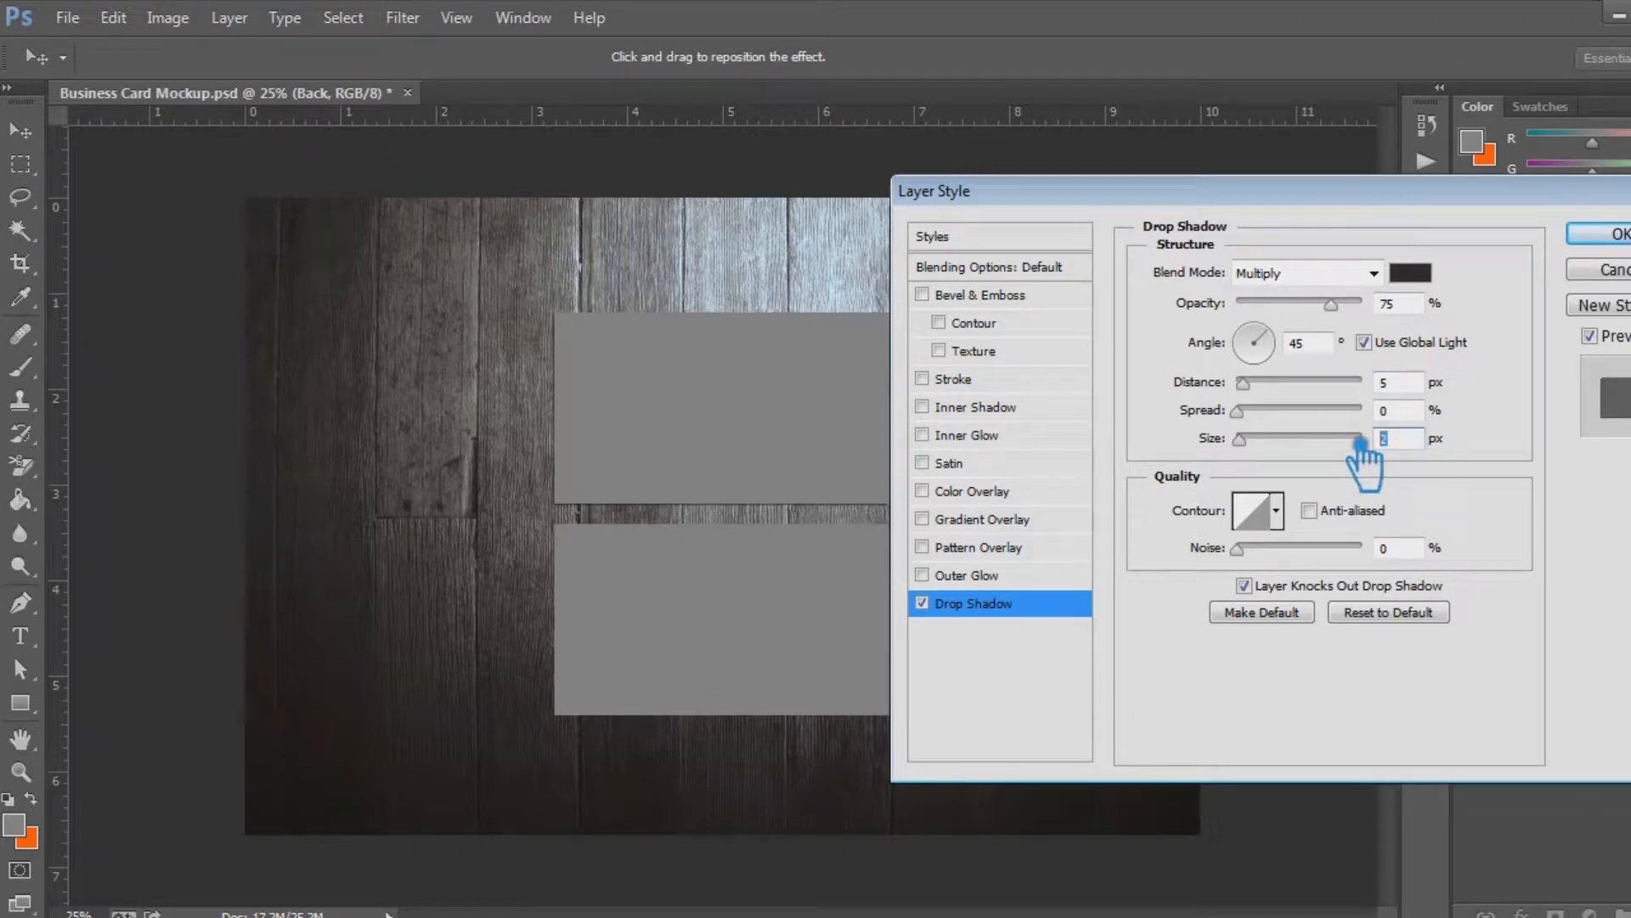
type("5")
left_click(1410, 387)
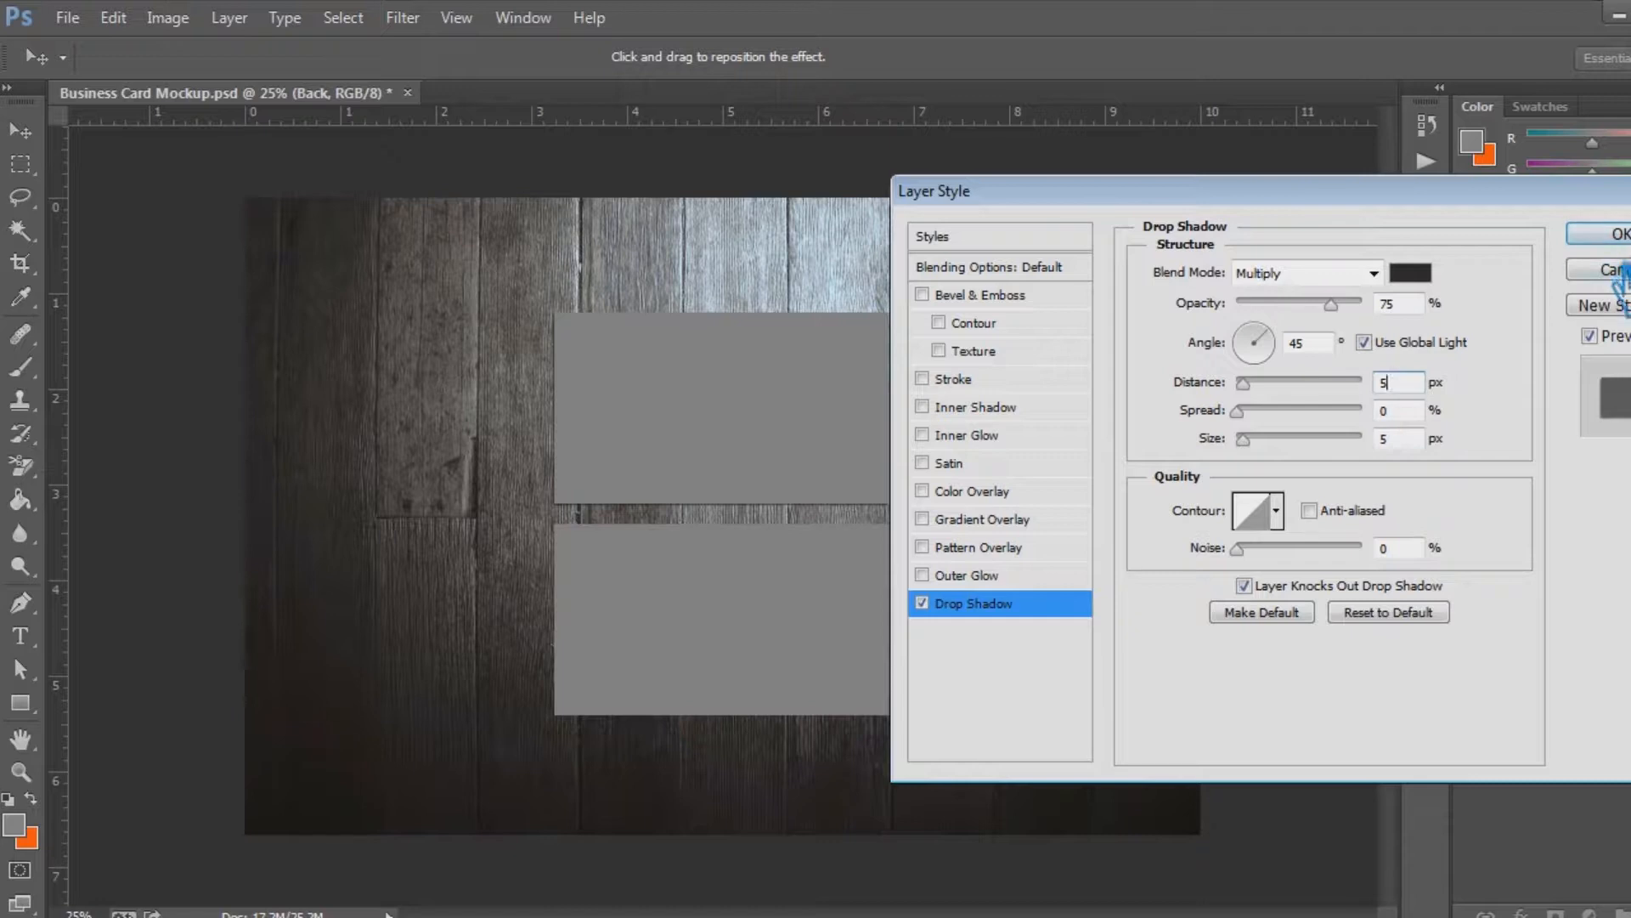
Change the drop shadow's blend mode to Linear Light and its opacity to 50%
left_click(1373, 272)
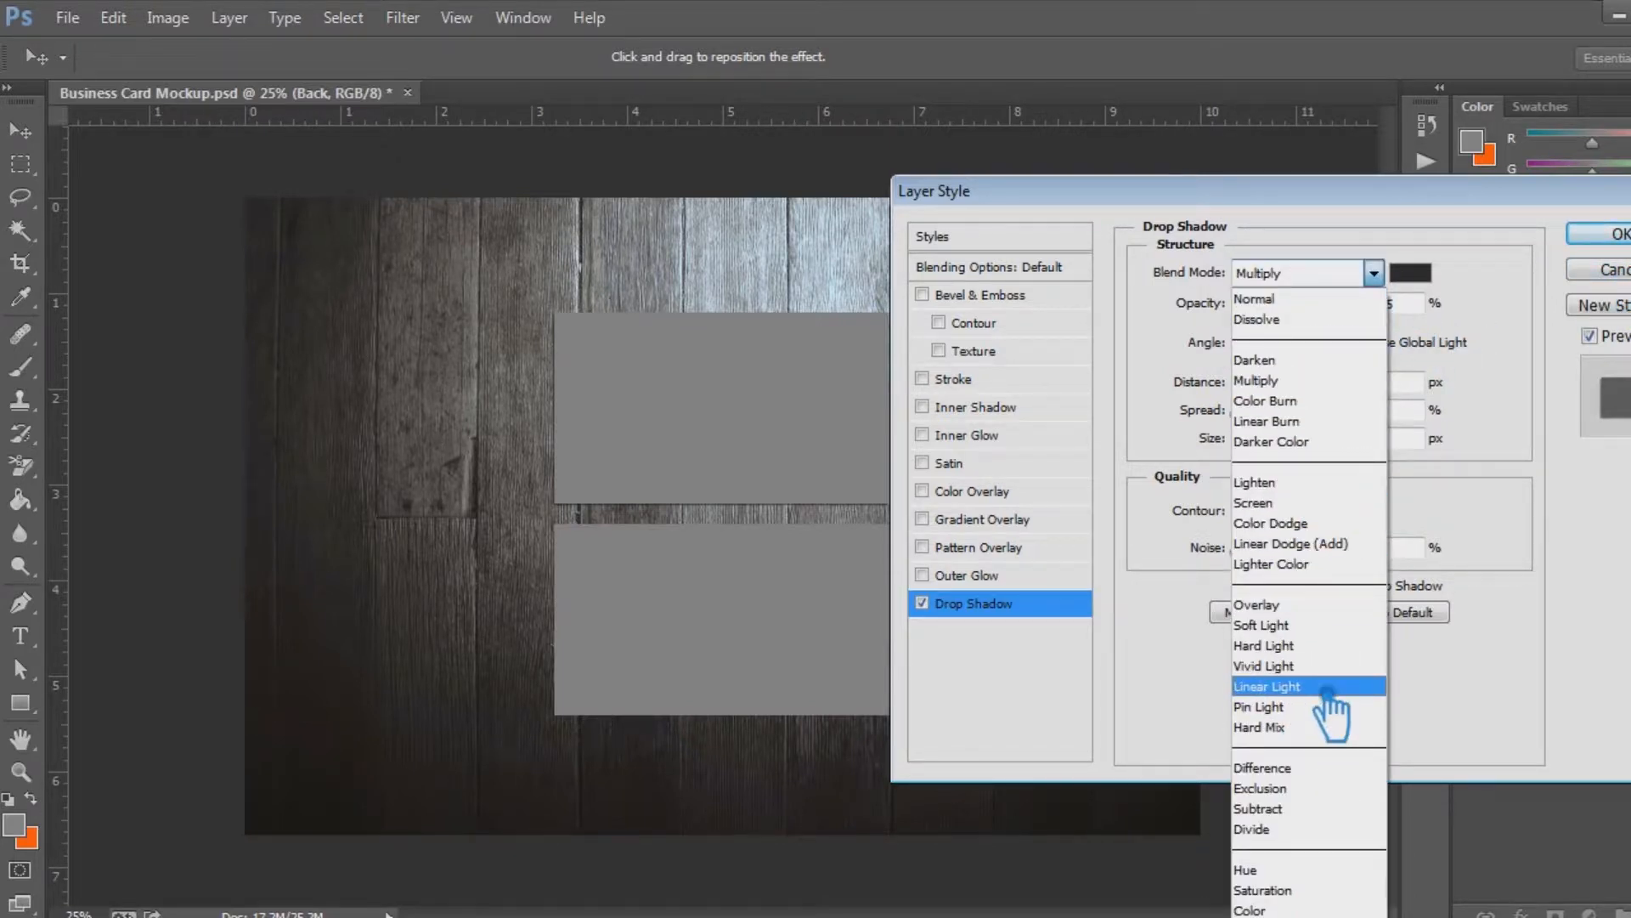
left_click(1295, 686)
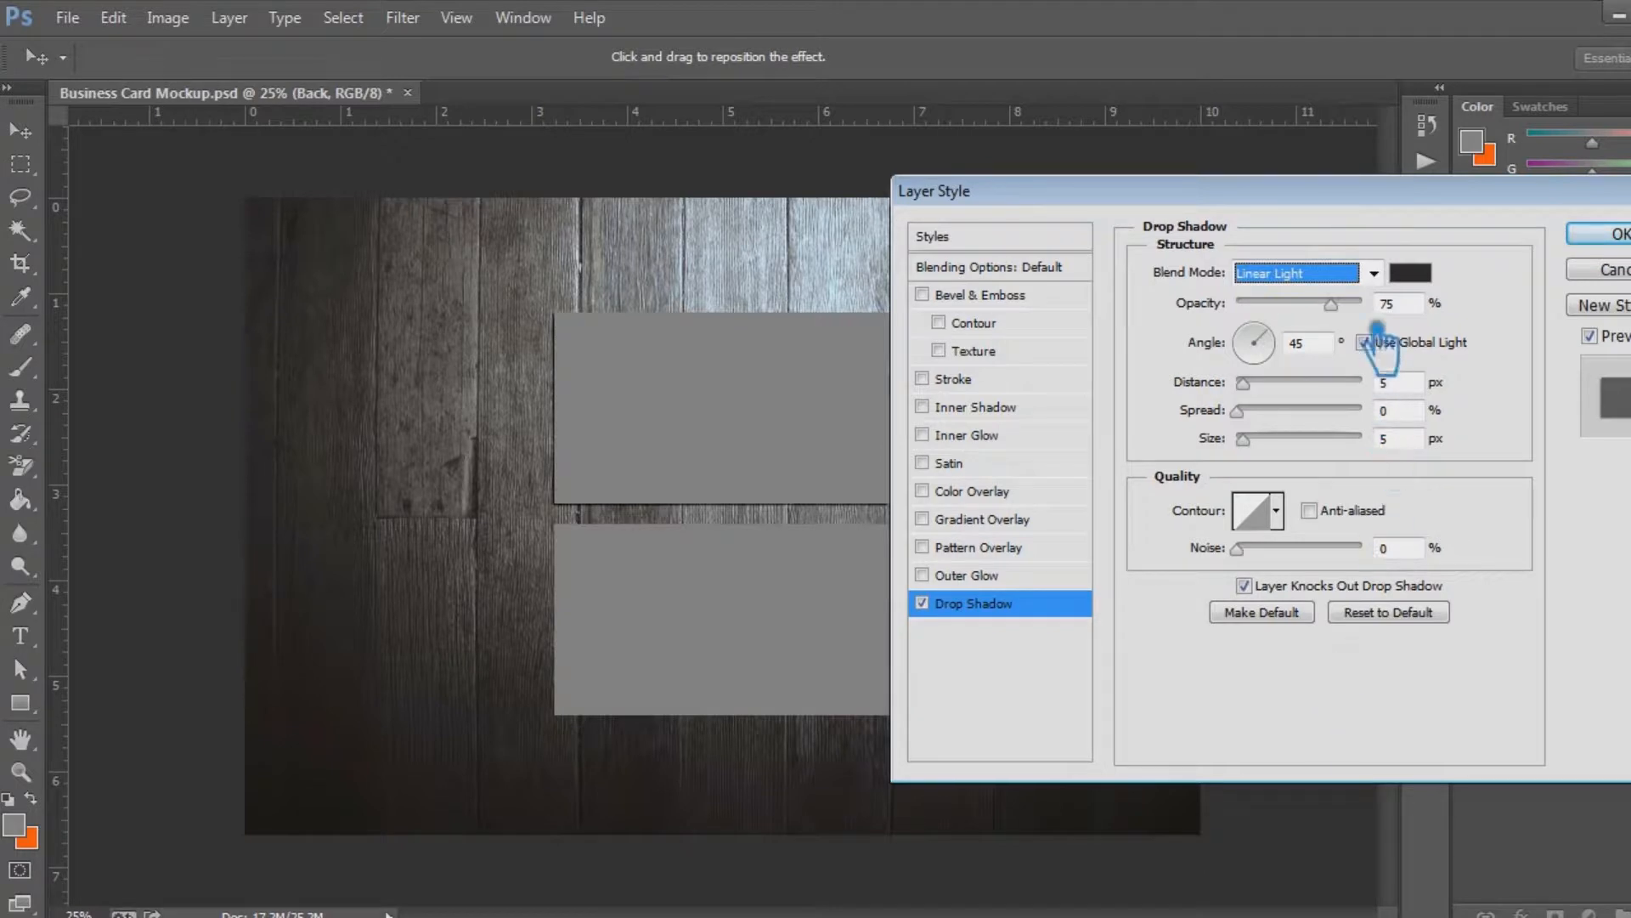
double_click(1400, 304)
type("50")
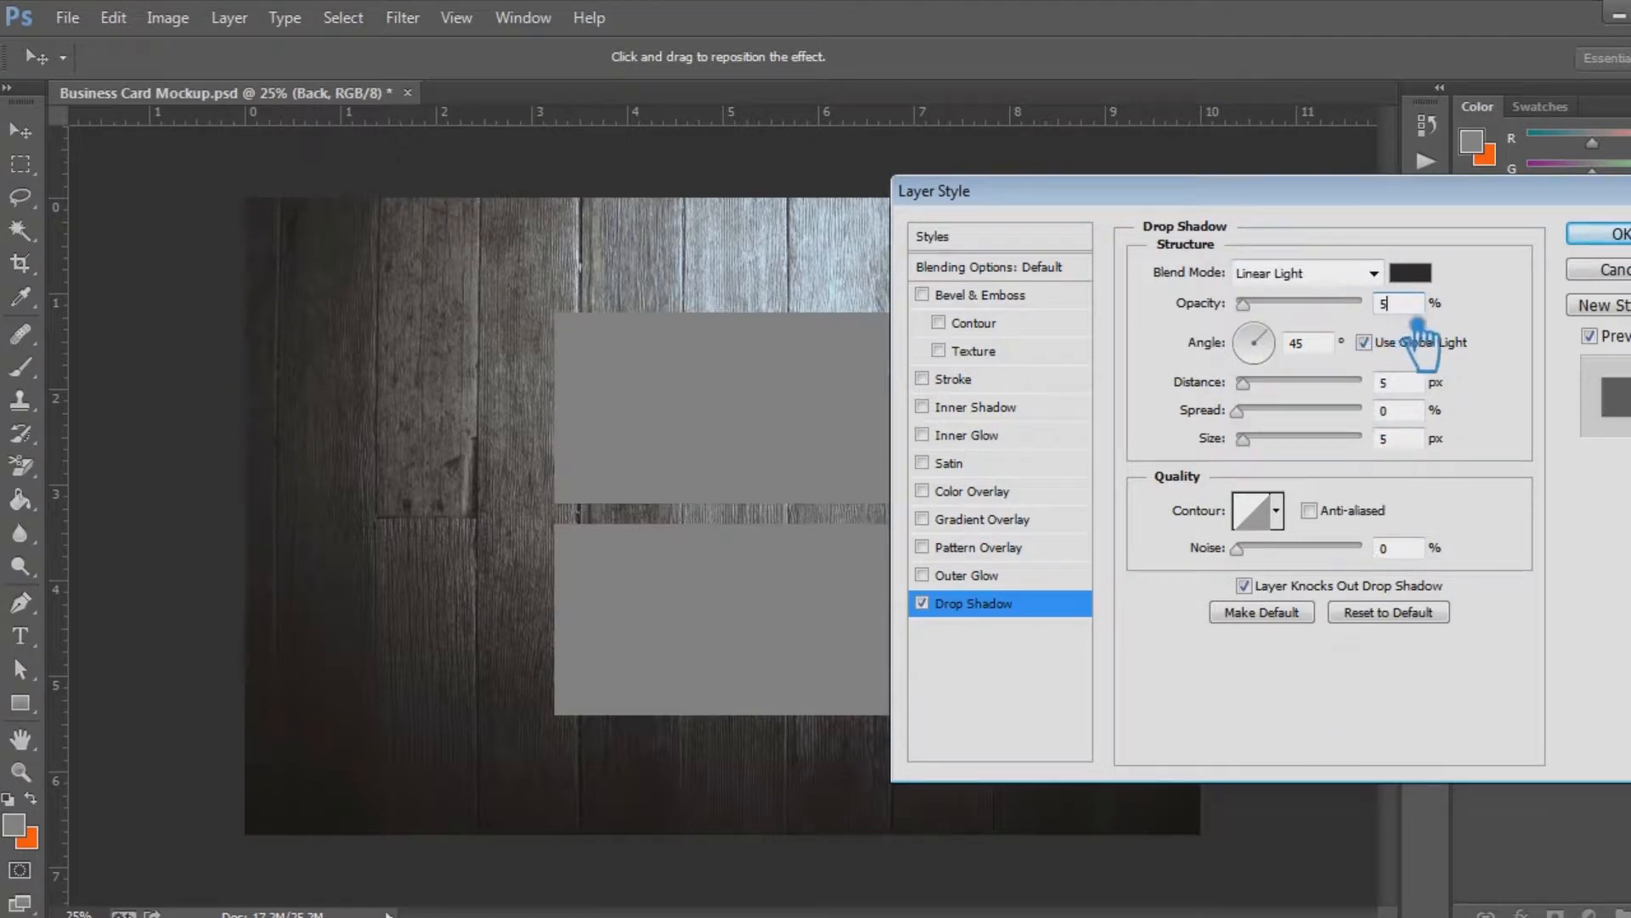
left_click(1421, 387)
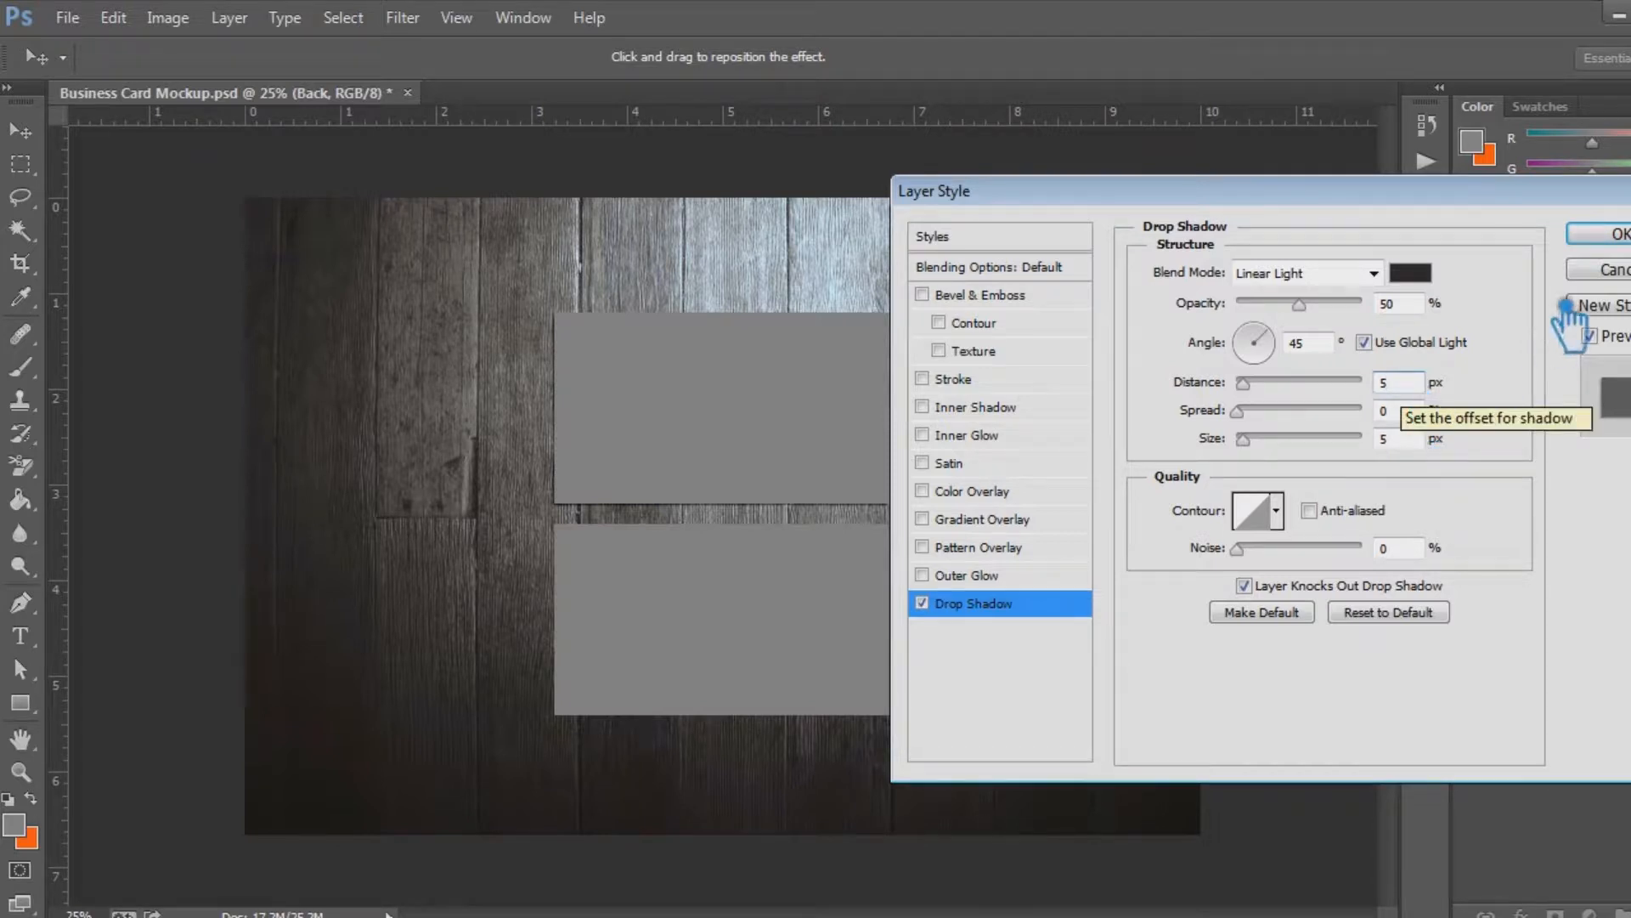
Apply the Back layer's drop shadow and enable a Drop Shadow effect on the Front layer in the Don't Touch group
left_click(1621, 236)
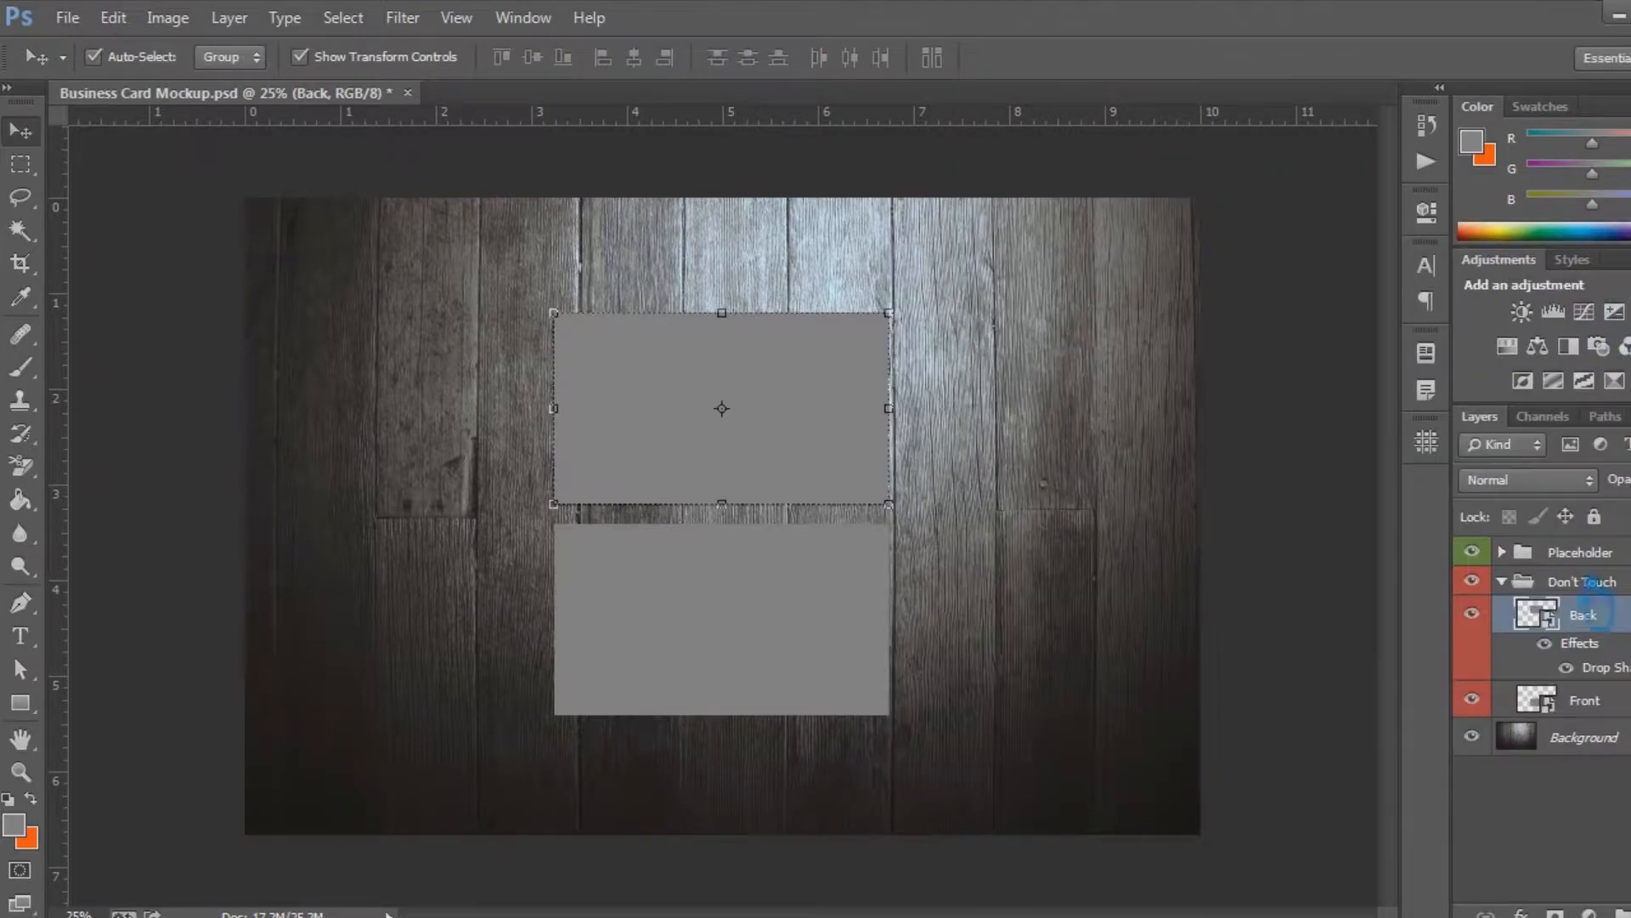
left_click(1610, 703)
right_click(1597, 701)
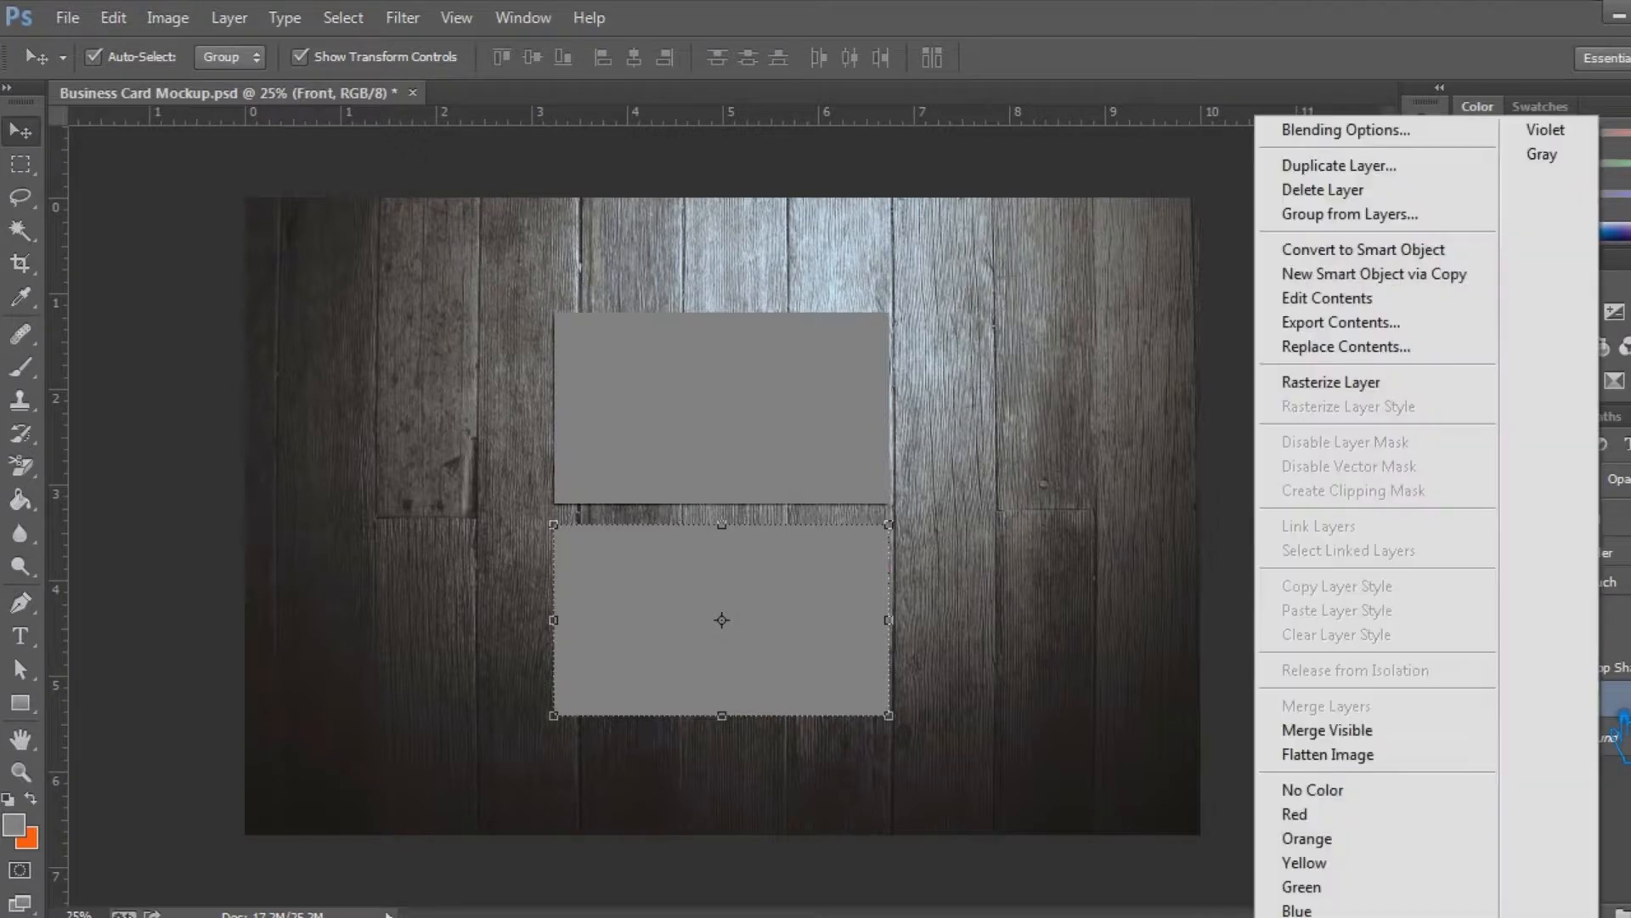
left_click(1410, 131)
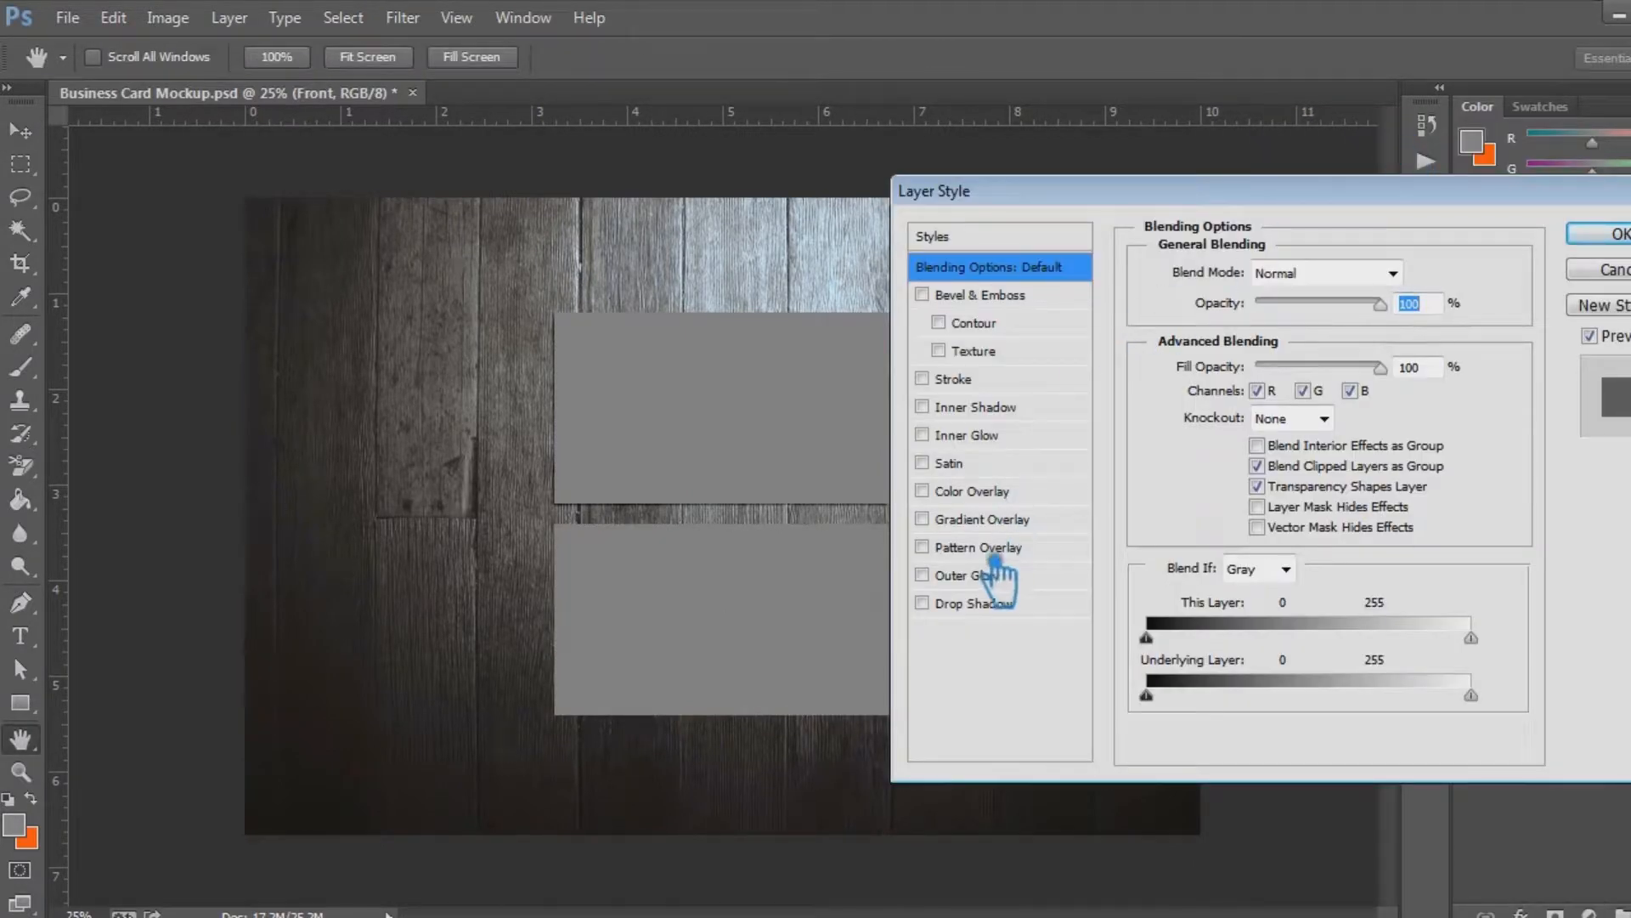
left_click(1006, 605)
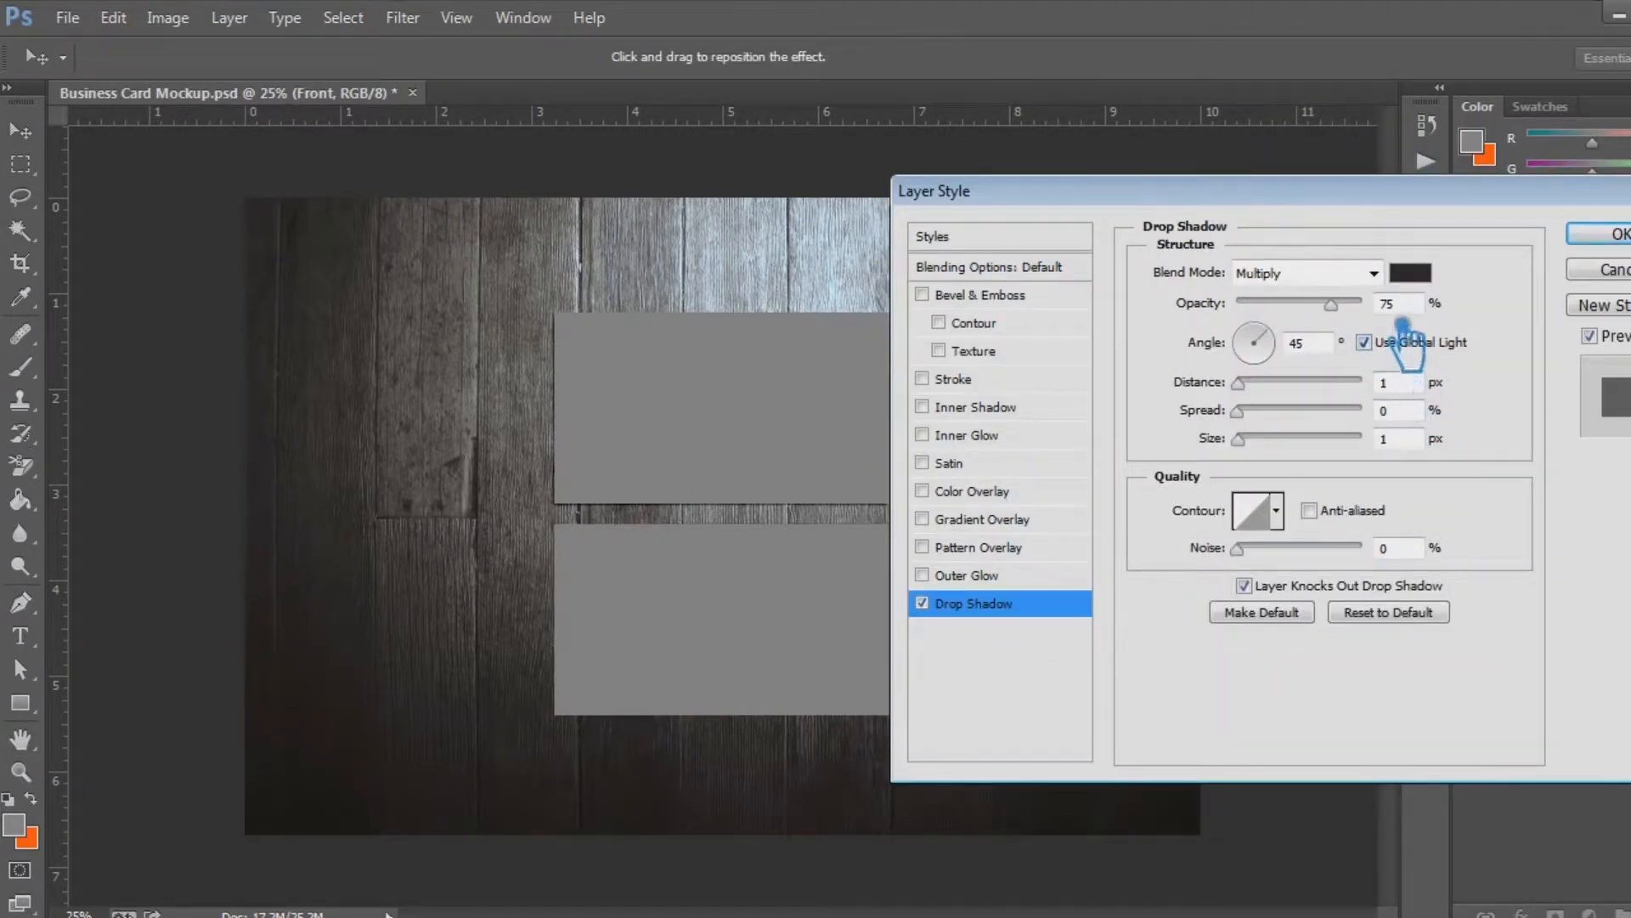
Set the Front layer's drop shadow to 5 px distance, 5 px size and 50% opacity, and apply it
left_click(1384, 383)
type("5")
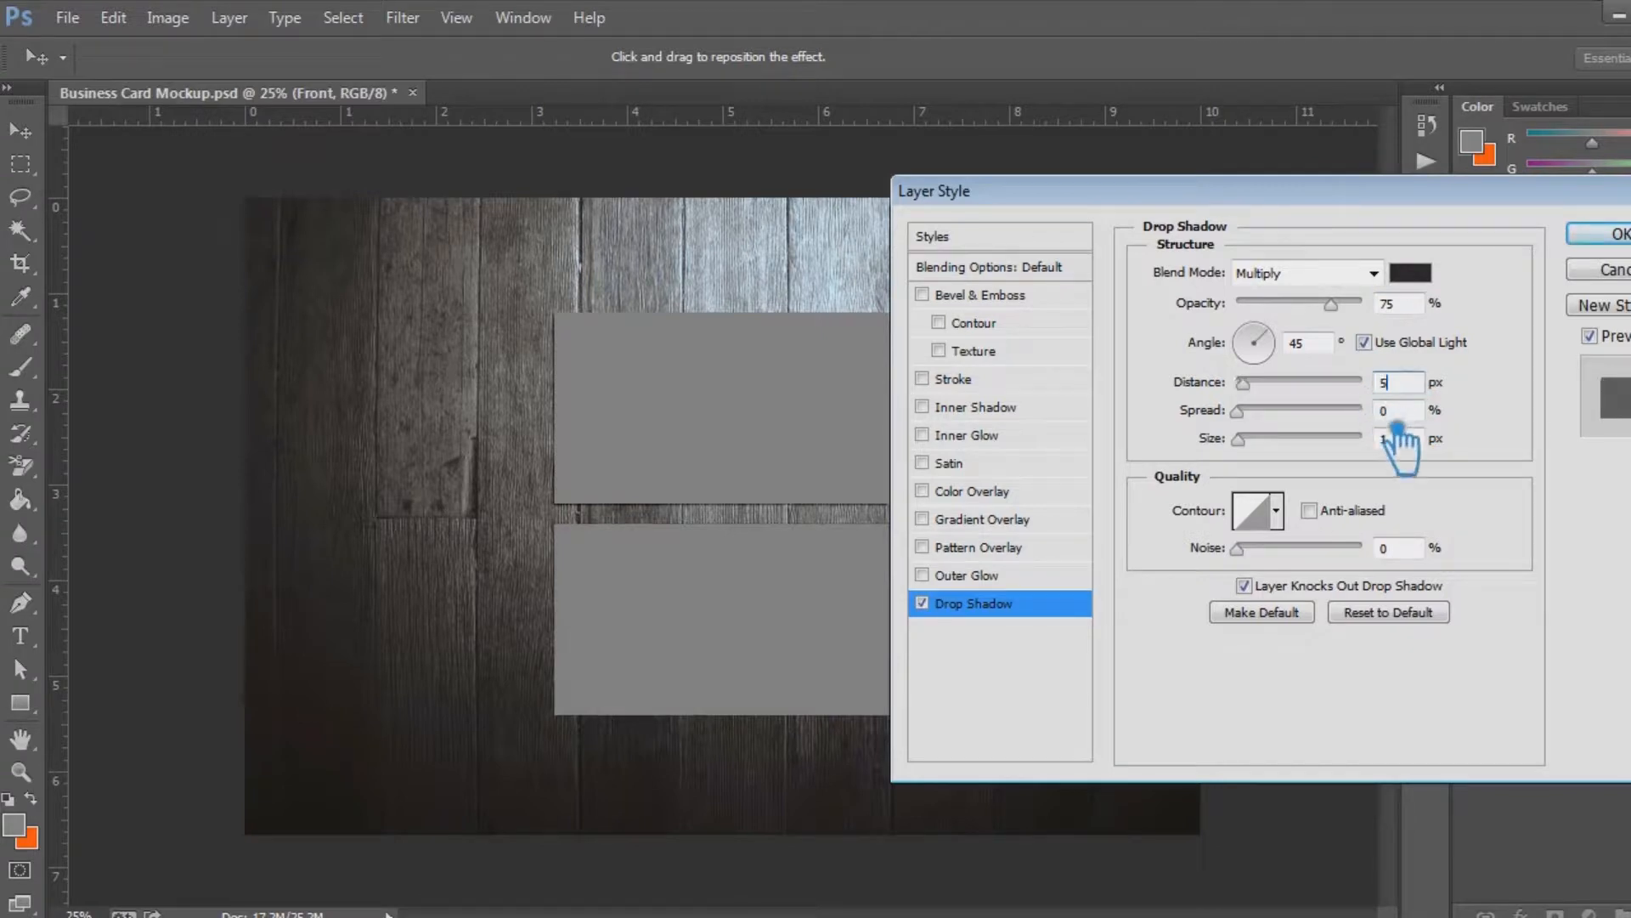
left_click(1402, 437)
type("5")
left_click(1410, 306)
type("50")
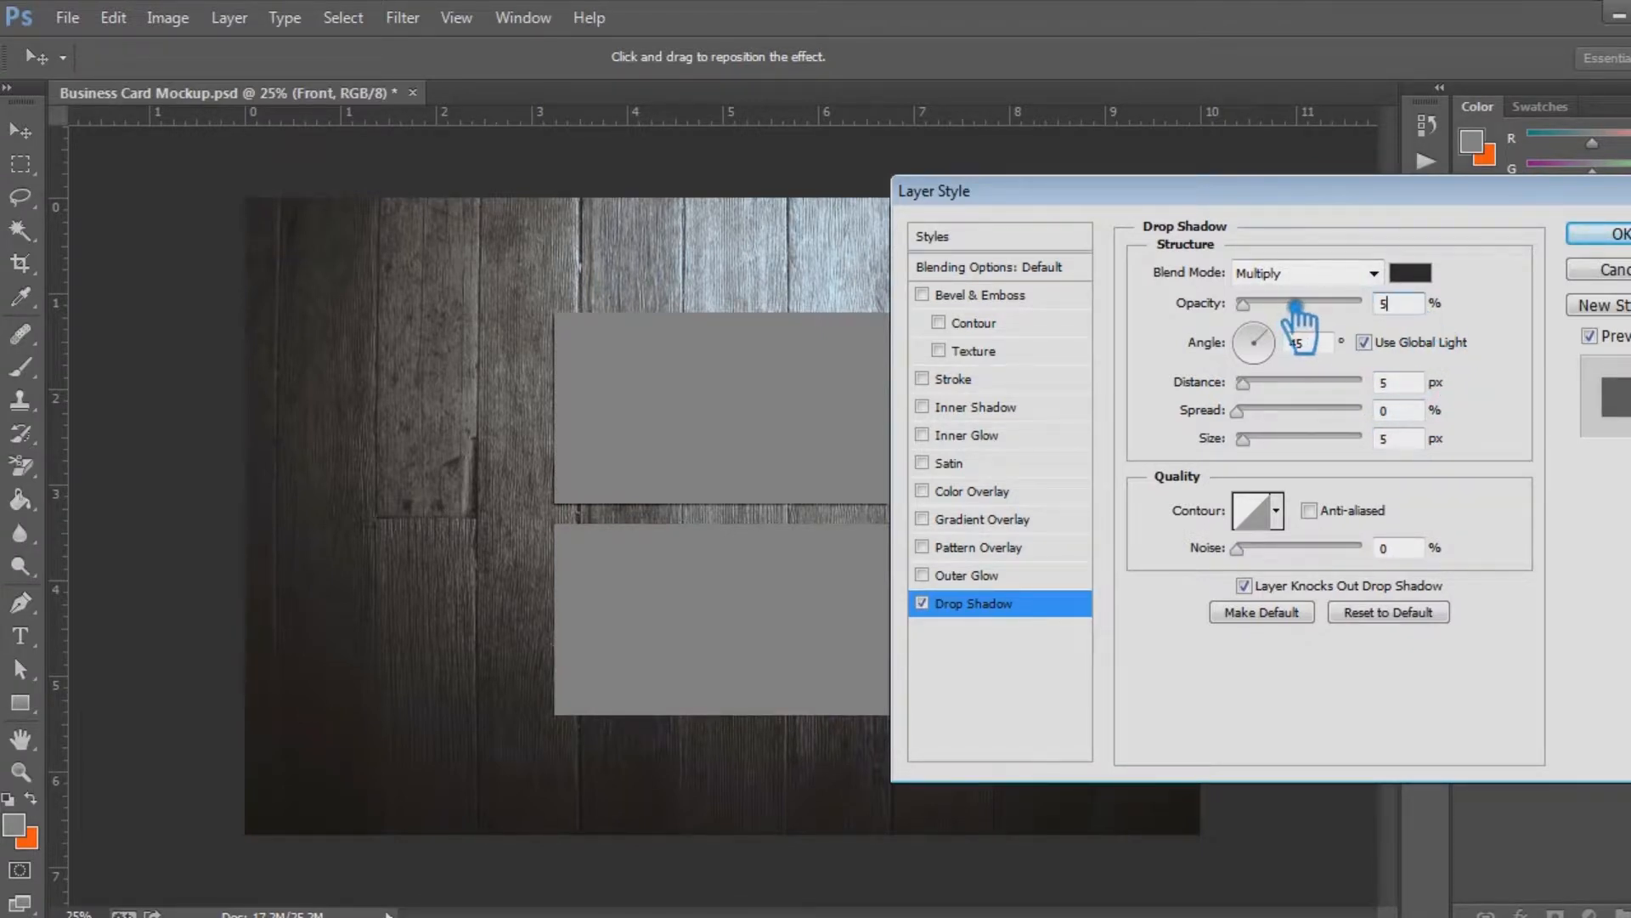
left_click(1315, 348)
left_click(1606, 234)
left_click(1287, 515)
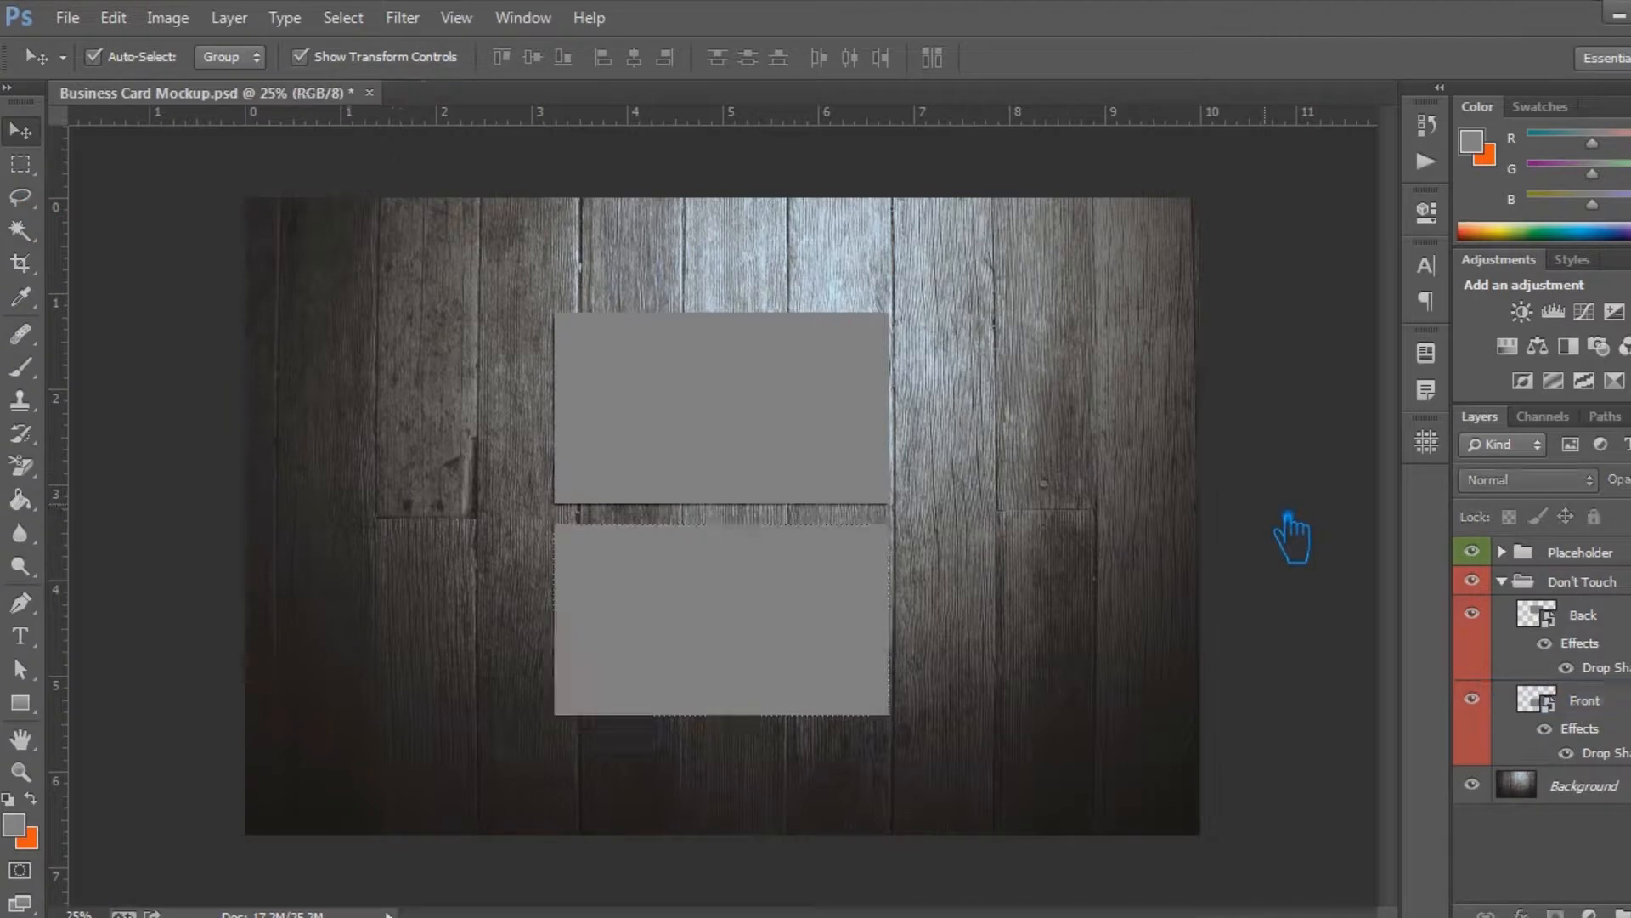
Try duplicating the Don't Touch group's Back and Front layers together and nudging the copies slightly
left_click(1619, 628)
left_click(1623, 705, "ctrl")
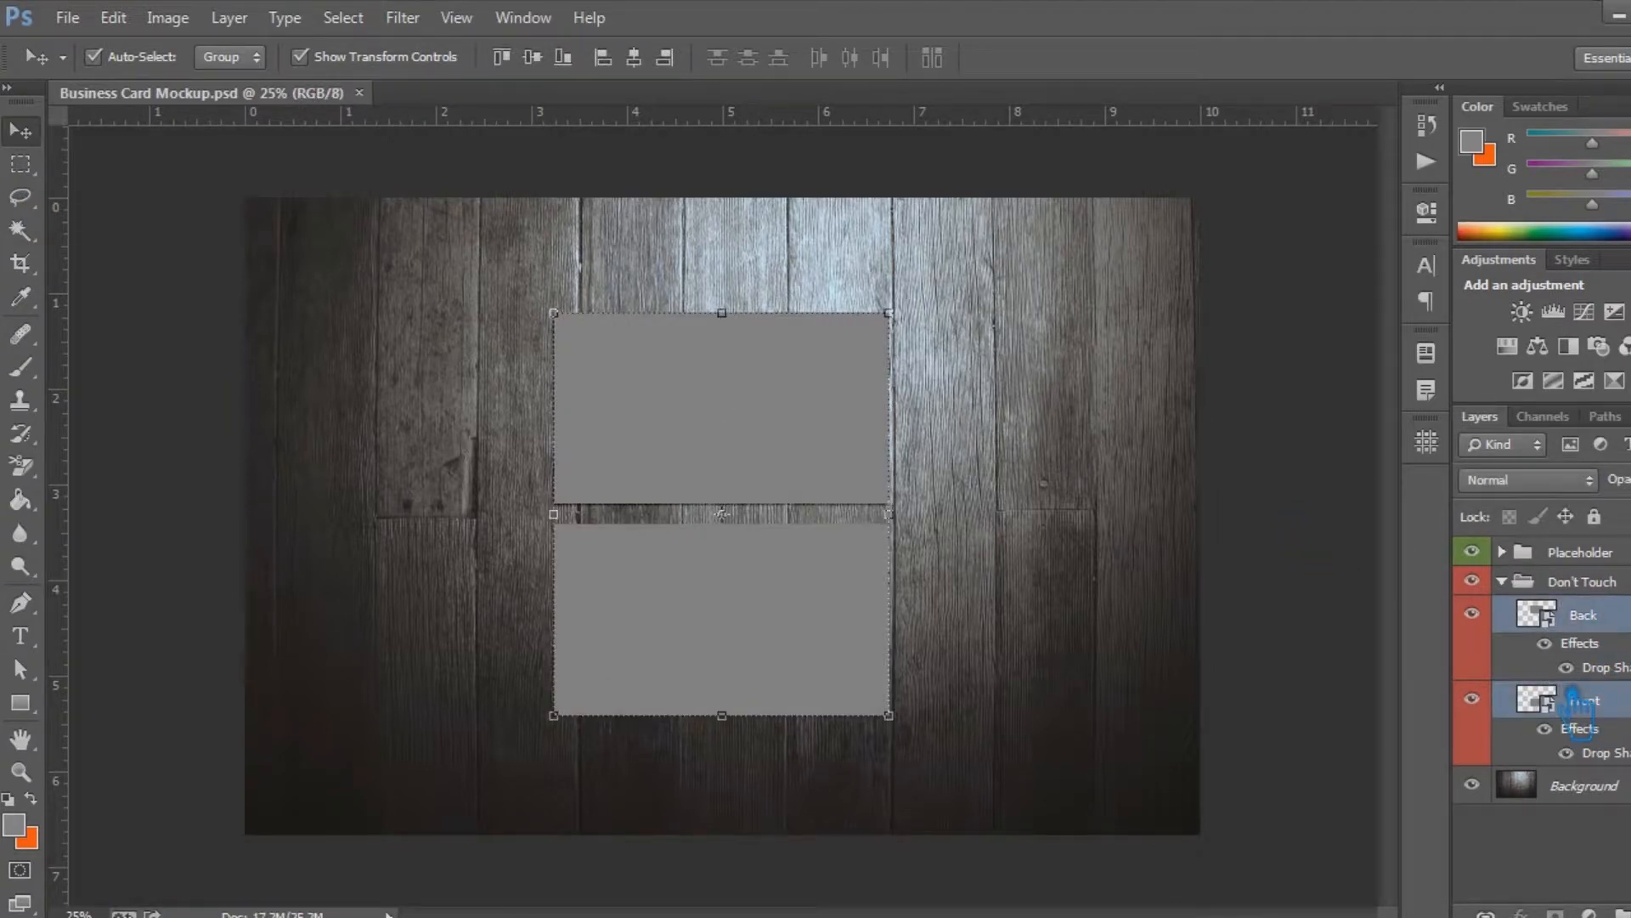
key("ctrl+j")
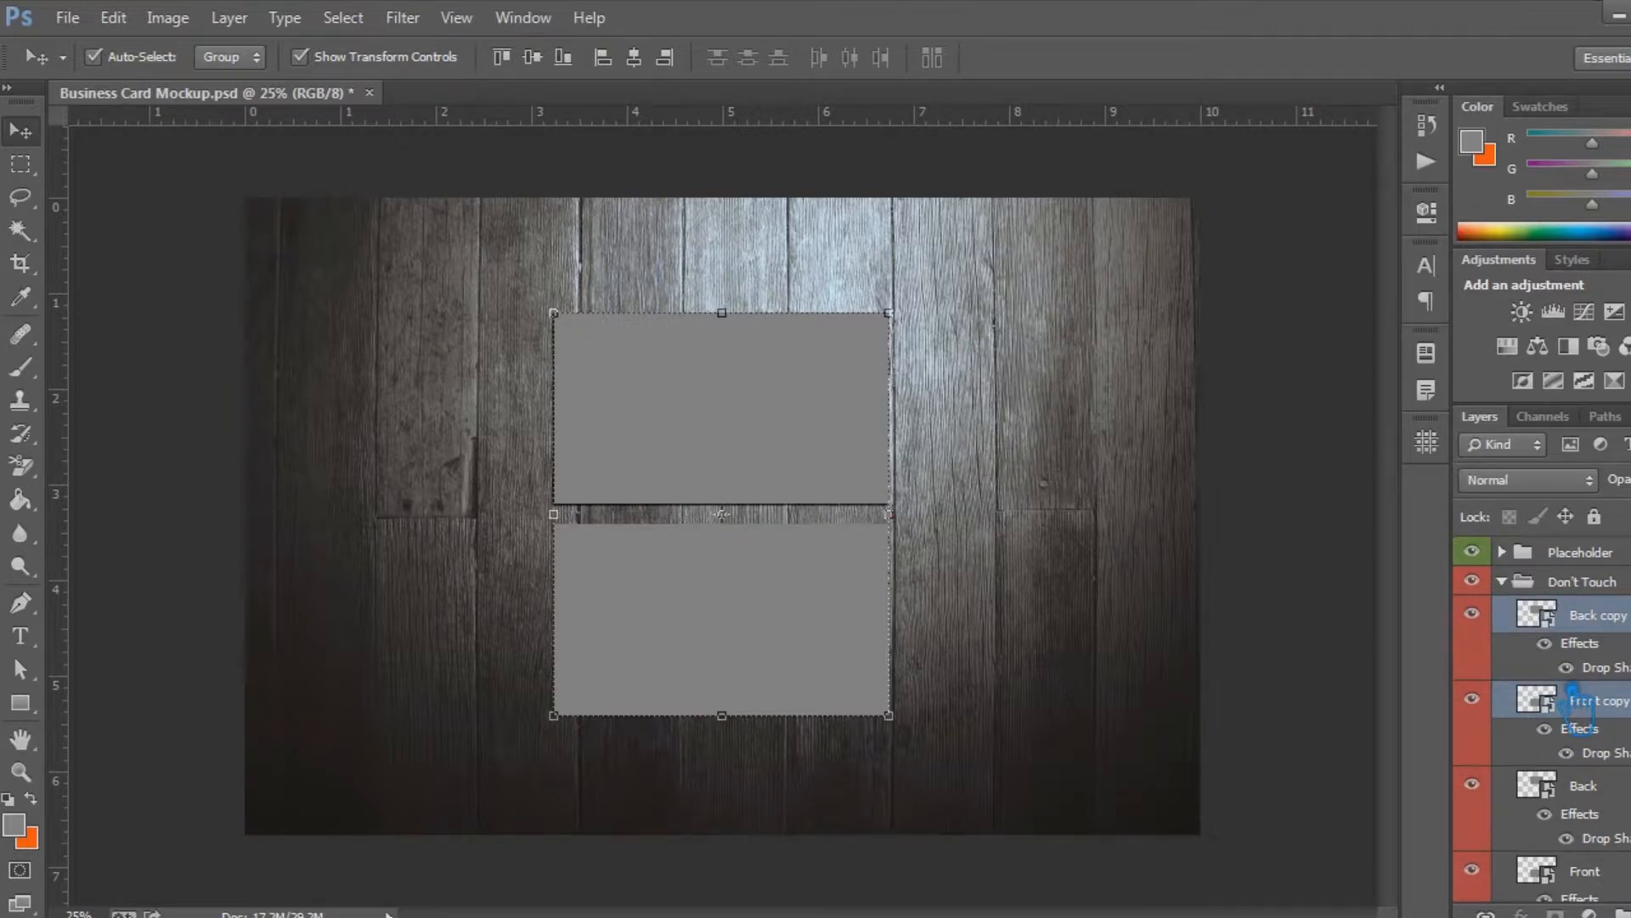
left_click_drag(721, 514, 721, 514)
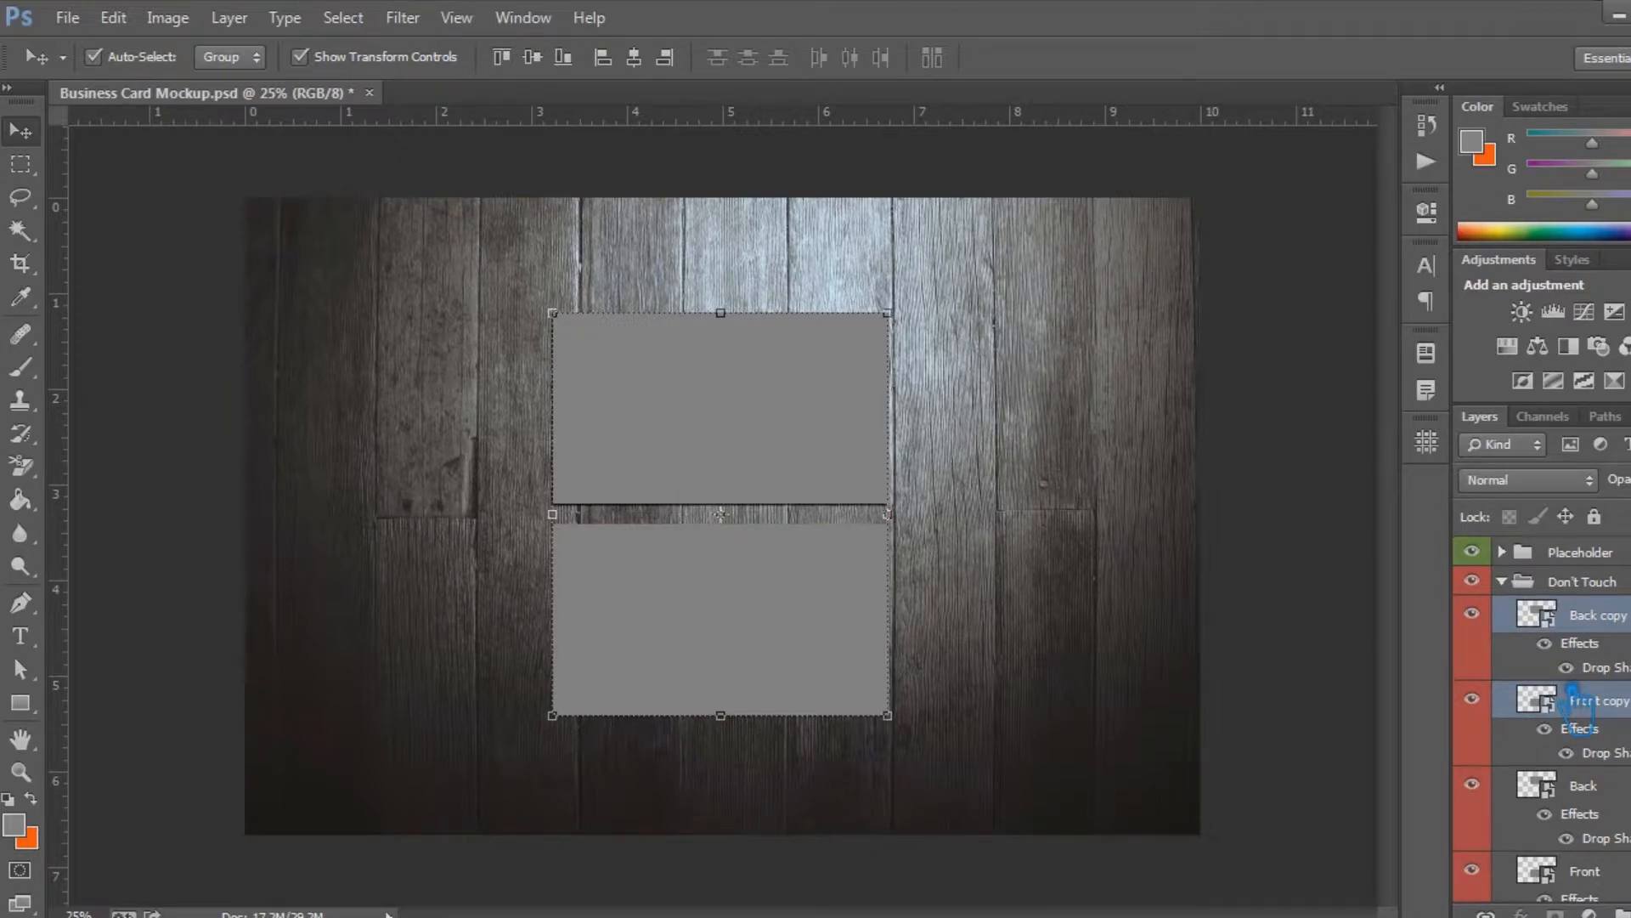
left_click_drag(720, 514, 721, 516)
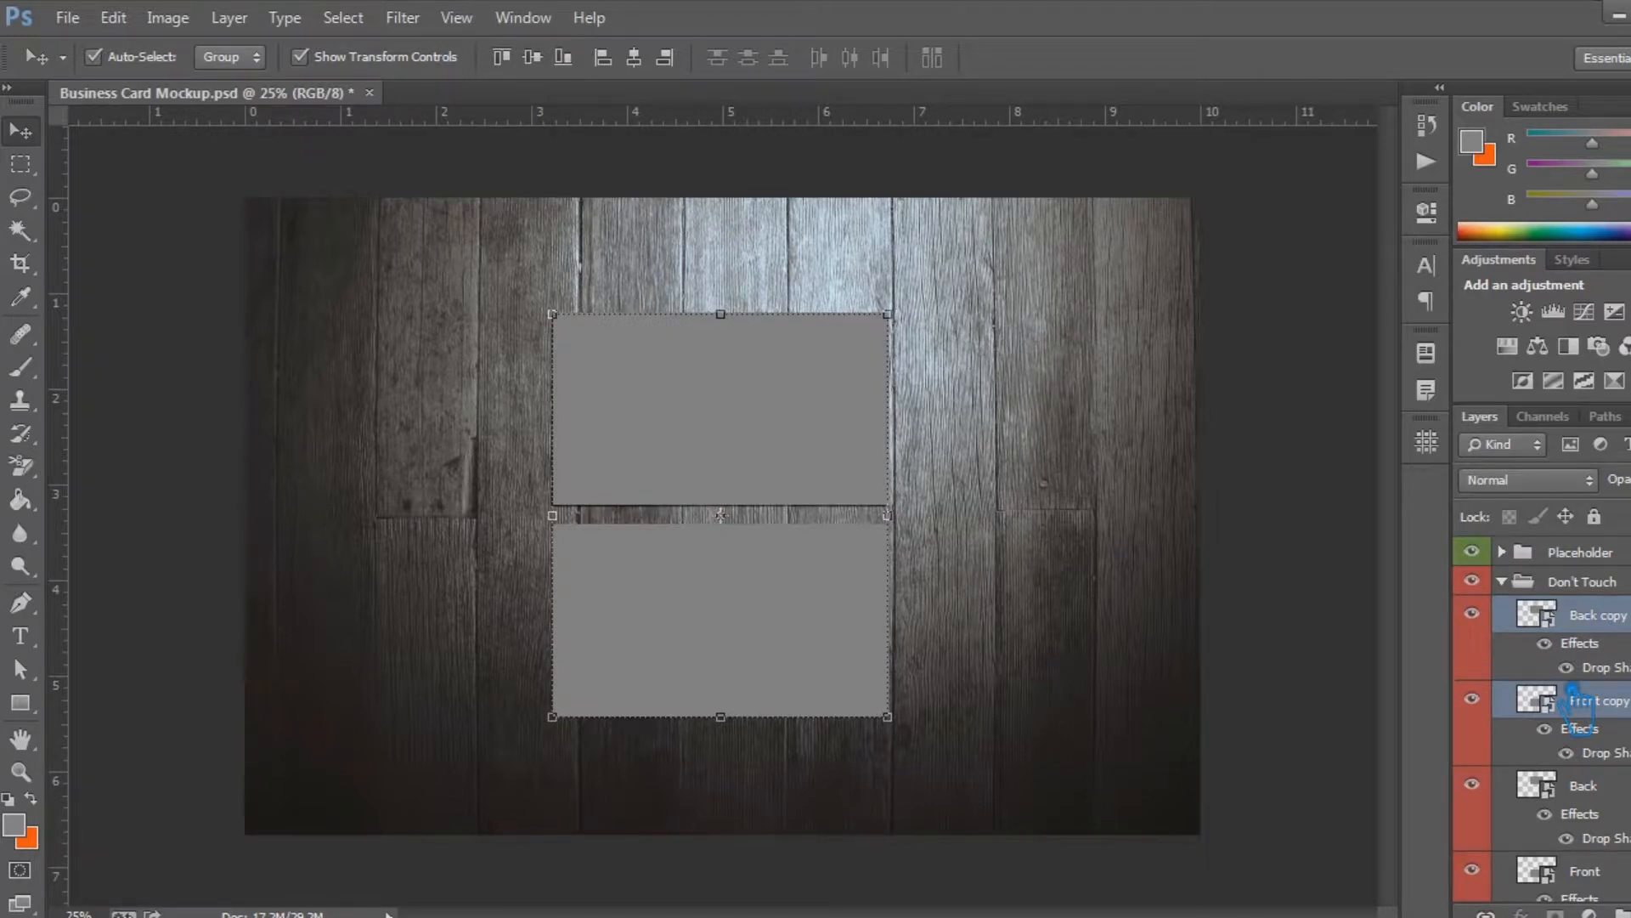
left_click_drag(720, 515, 721, 514)
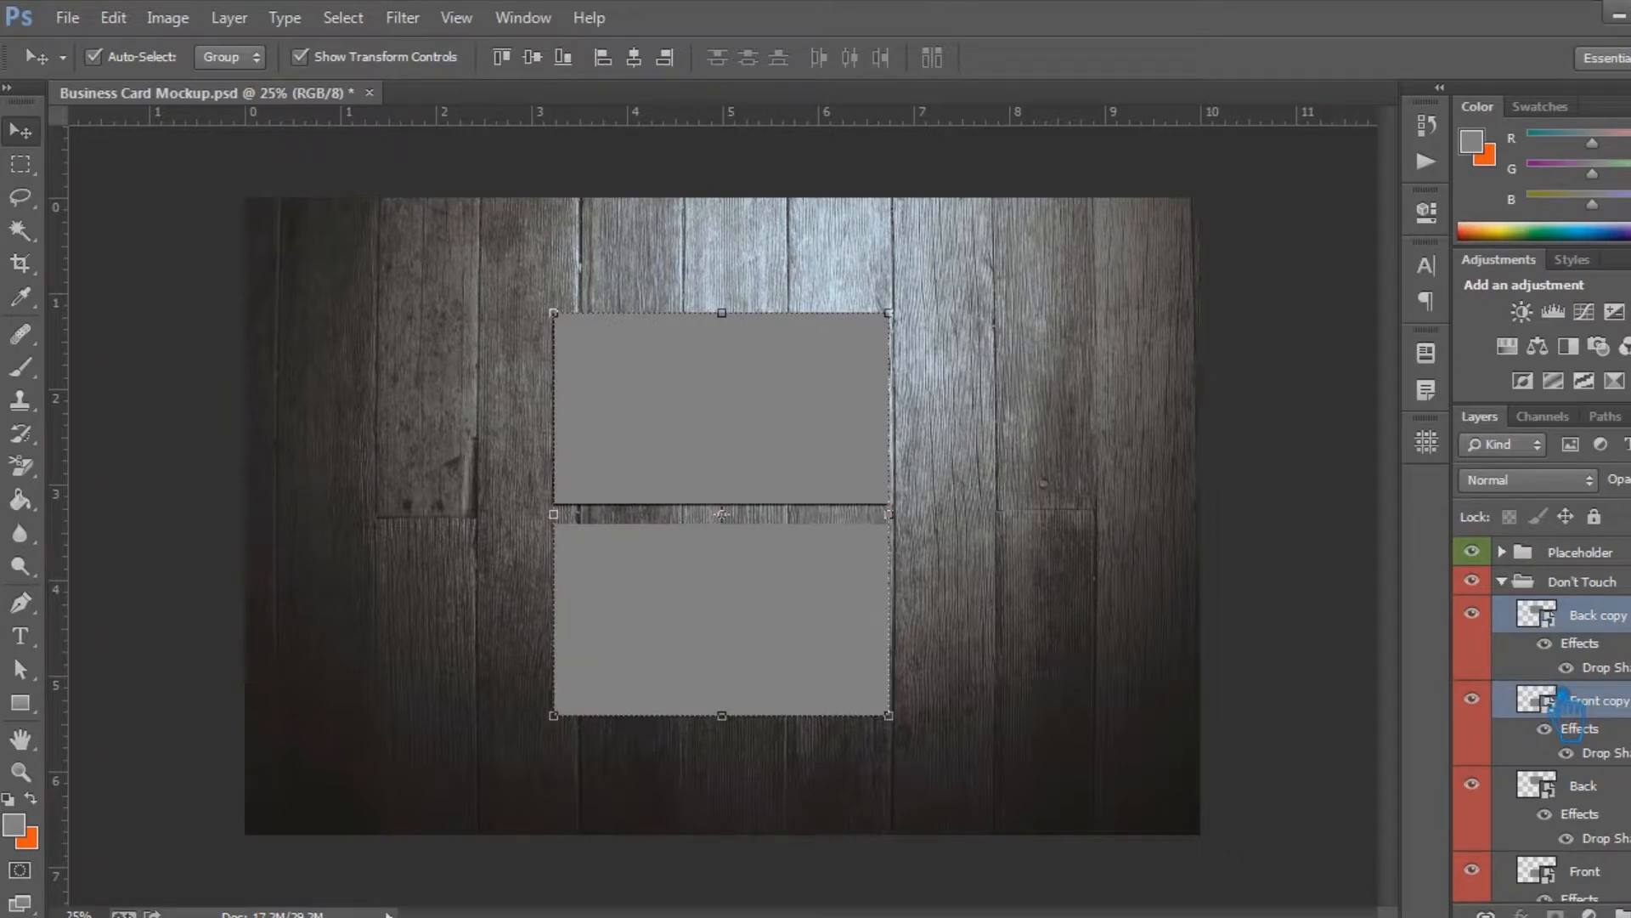
Try a second duplicate pair offset slightly down and to the left, and undo the whole duplication attempt
key("ctrl+j")
key("shift+Down")
left_click_drag(722, 516, 719, 516)
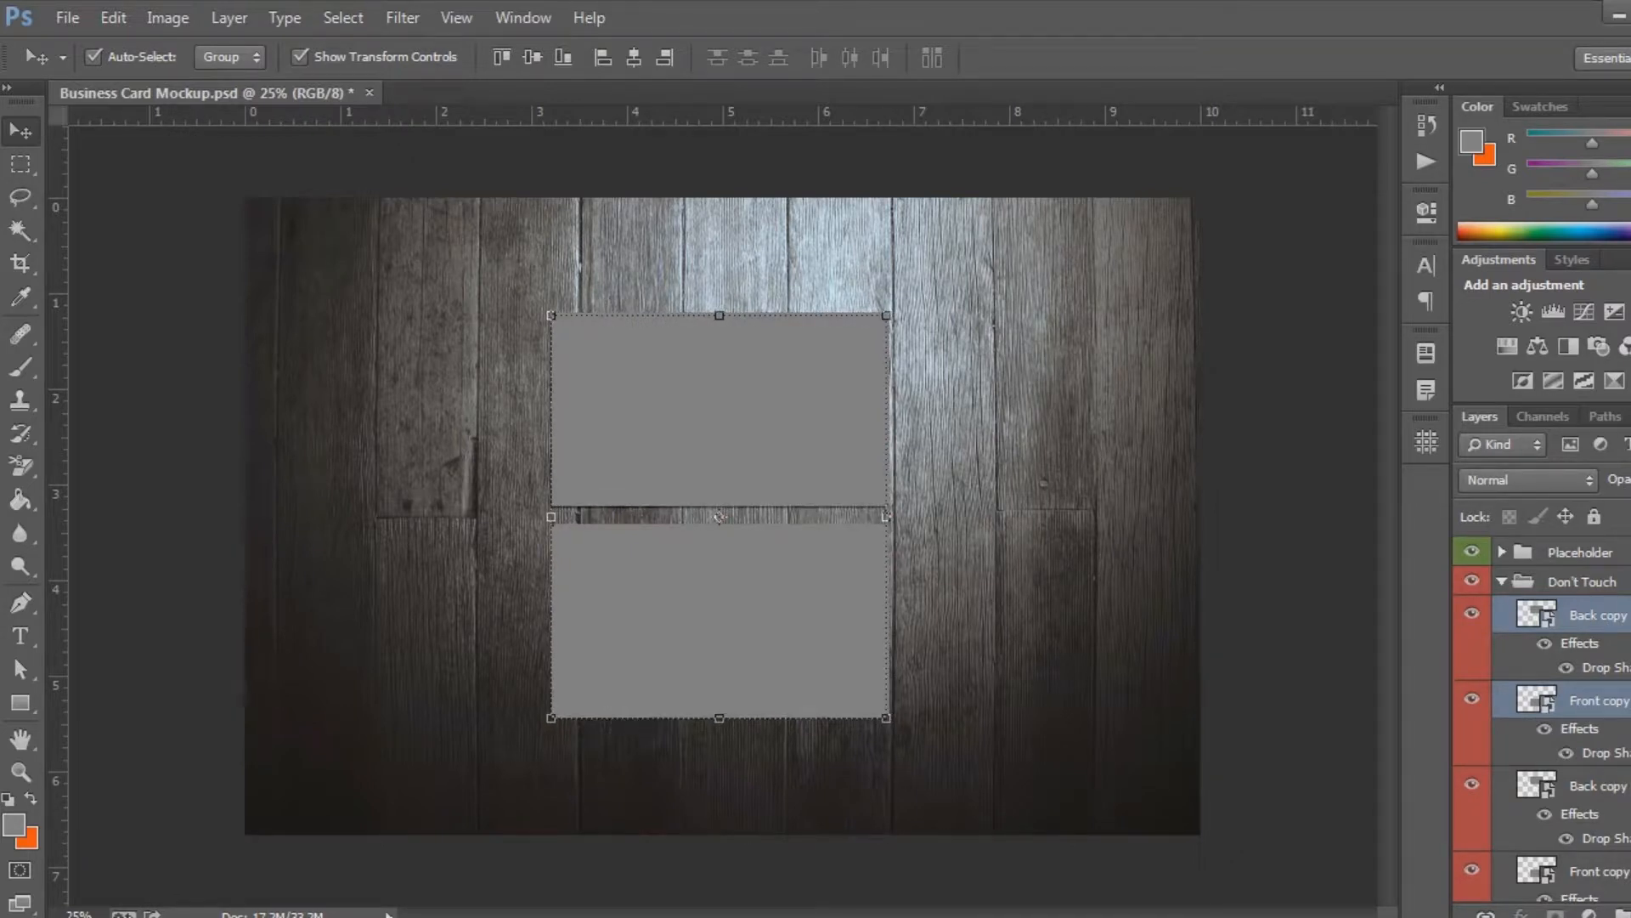
left_click_drag(718, 516, 721, 513)
key("ctrl+alt+z")
key("ctrl+alt+z")
key("ctrl+alt+z")
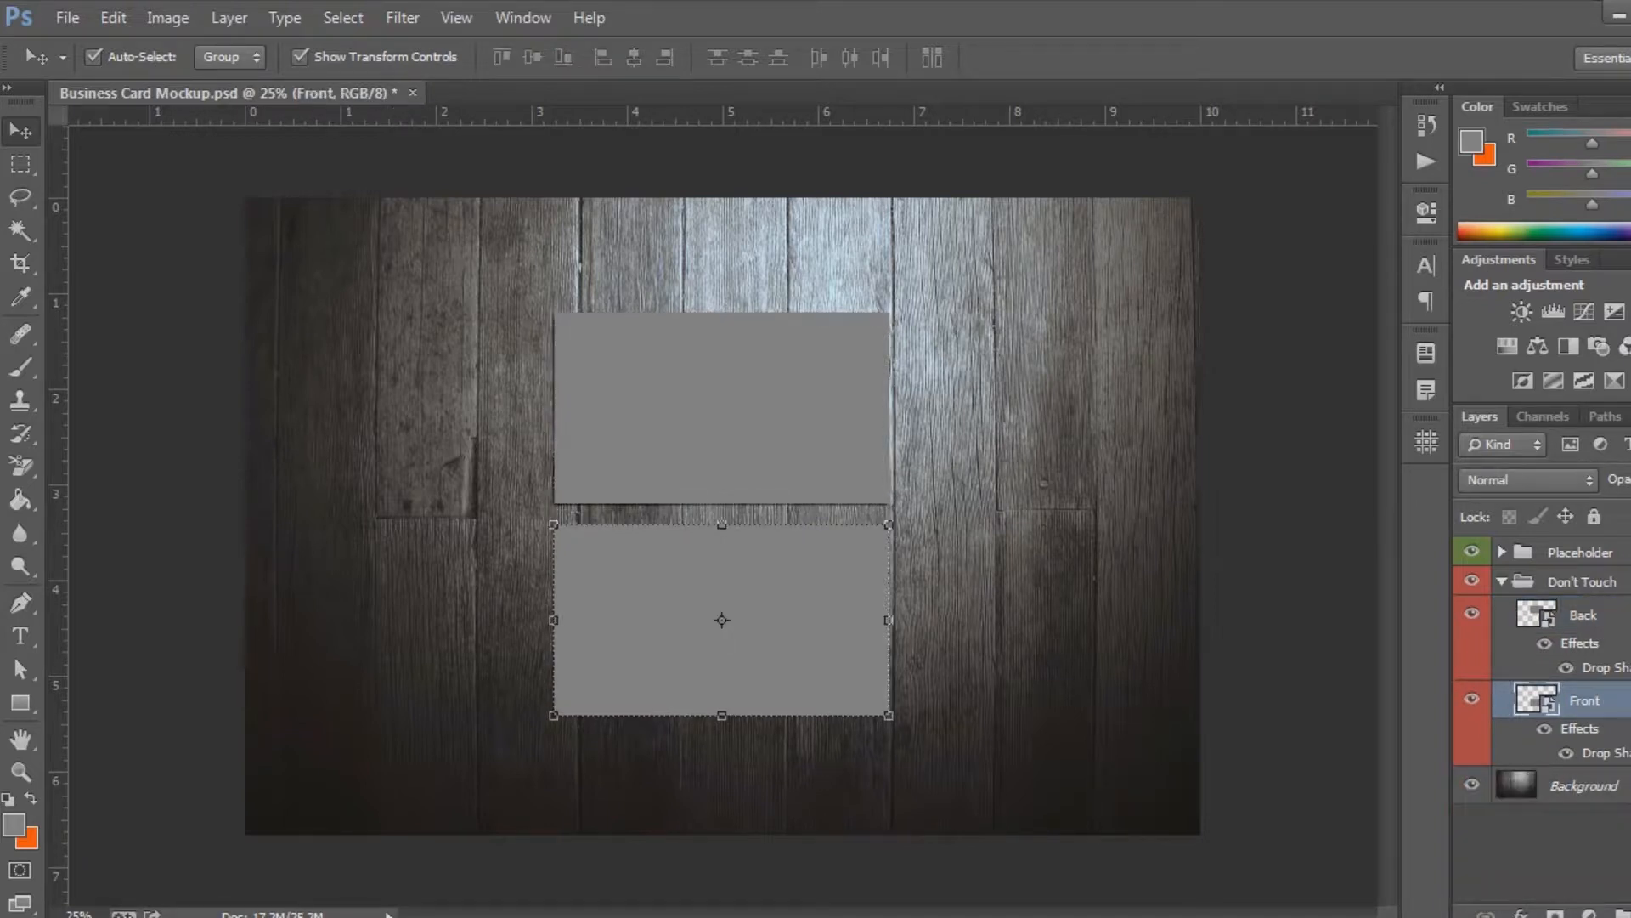
left_click(1621, 614)
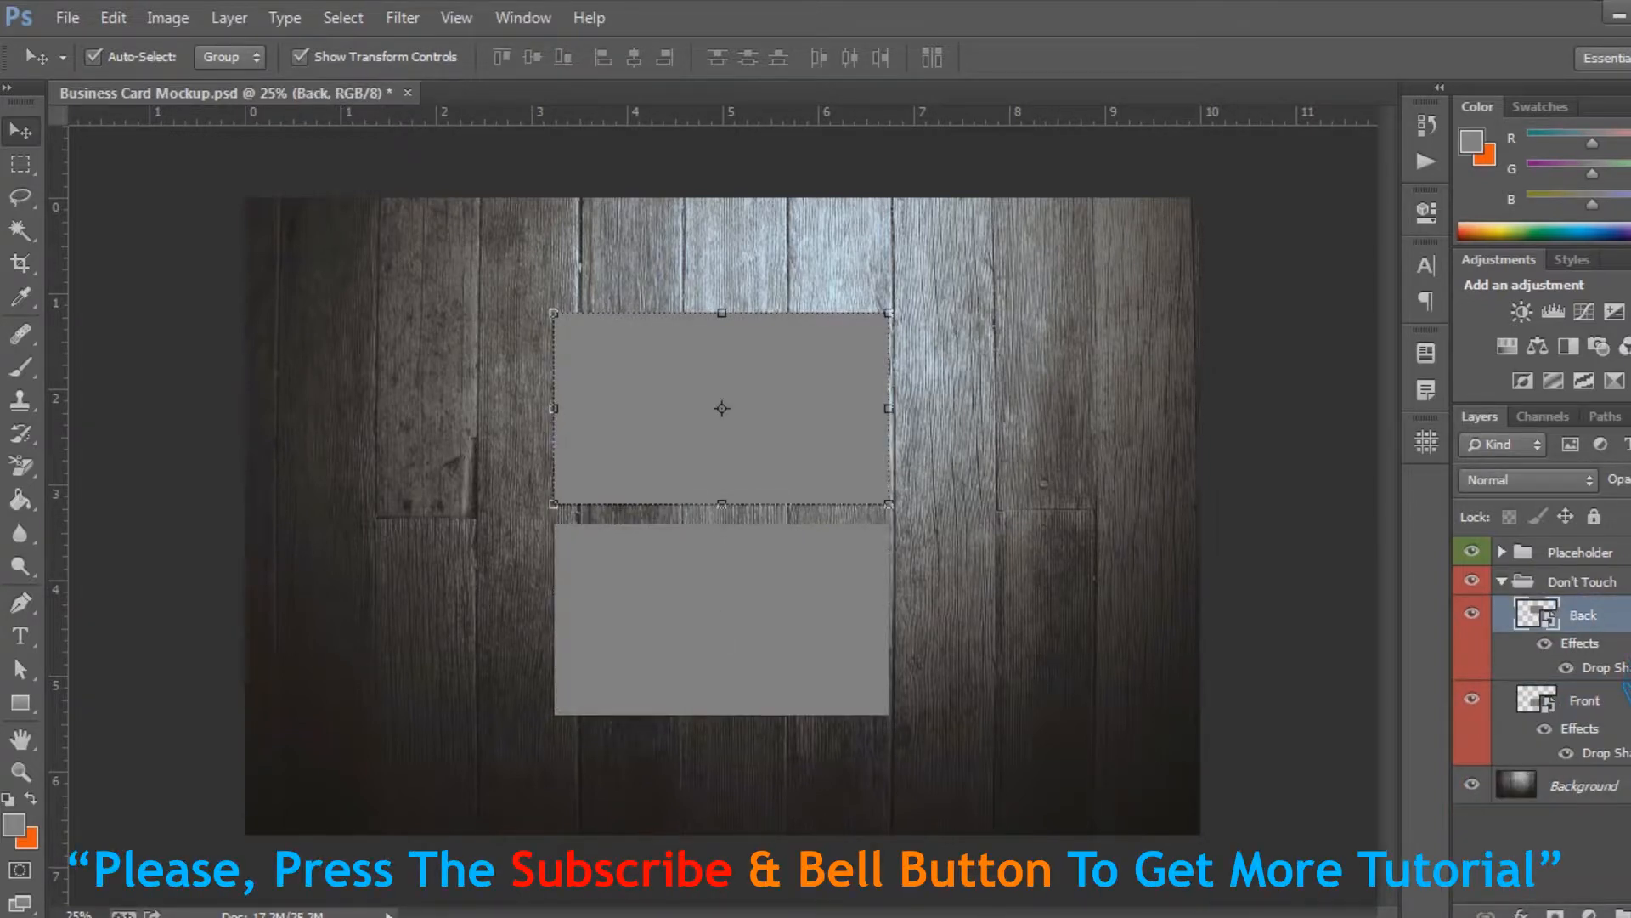
left_click(1612, 716)
left_click(1340, 620)
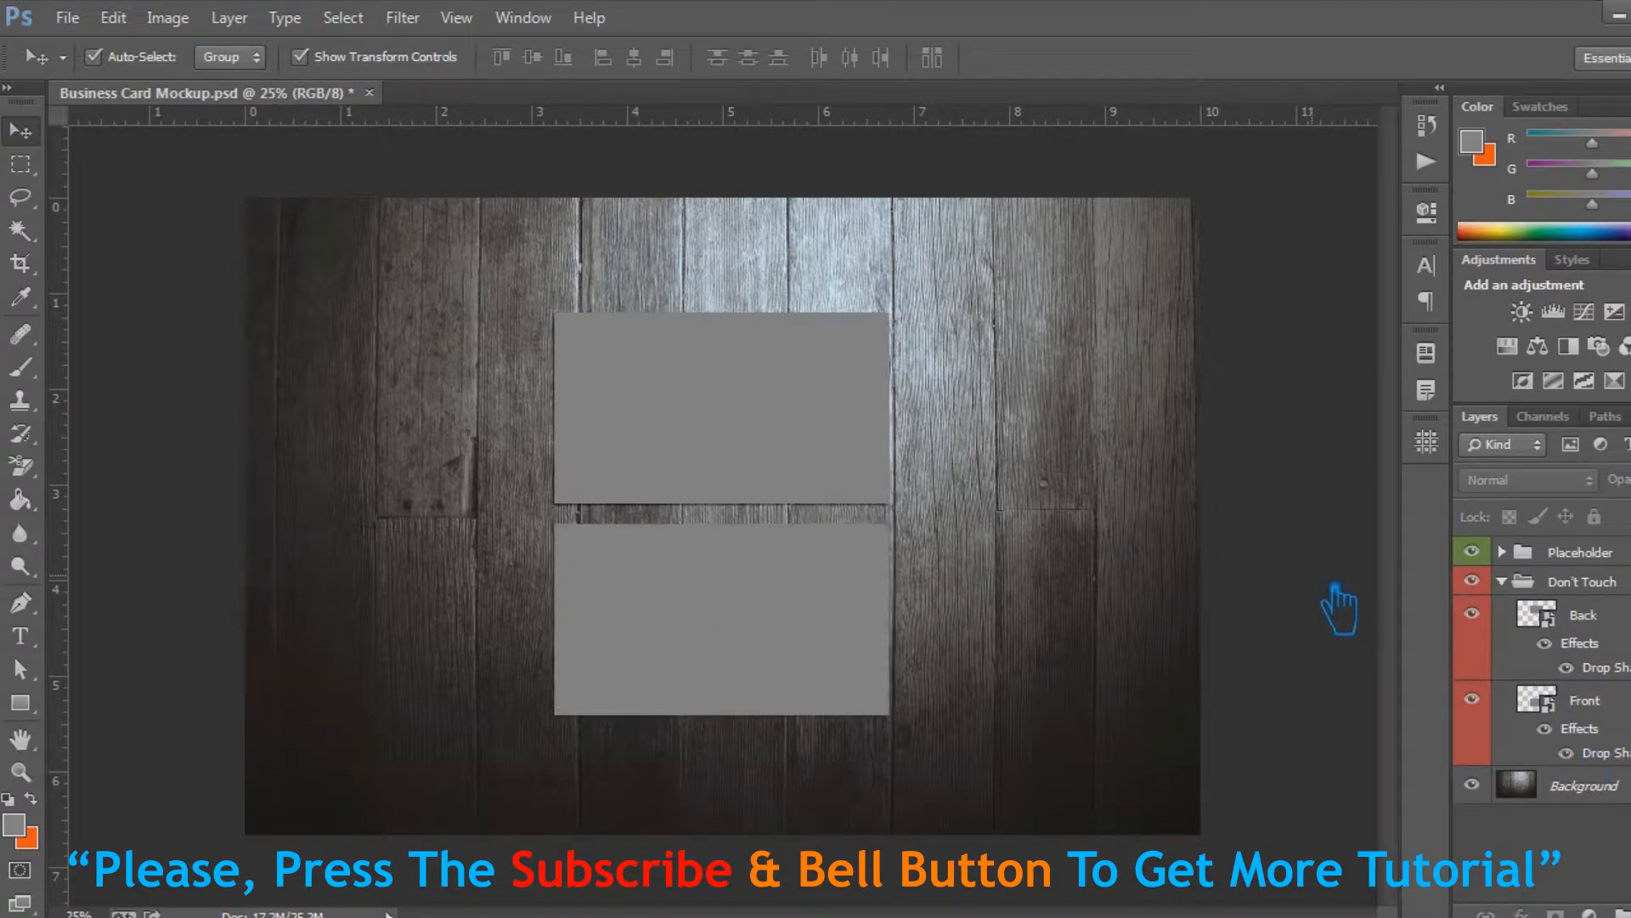
Expand the Placeholder group and delete its Back and Front layers
left_click(1602, 613)
left_click(1599, 554)
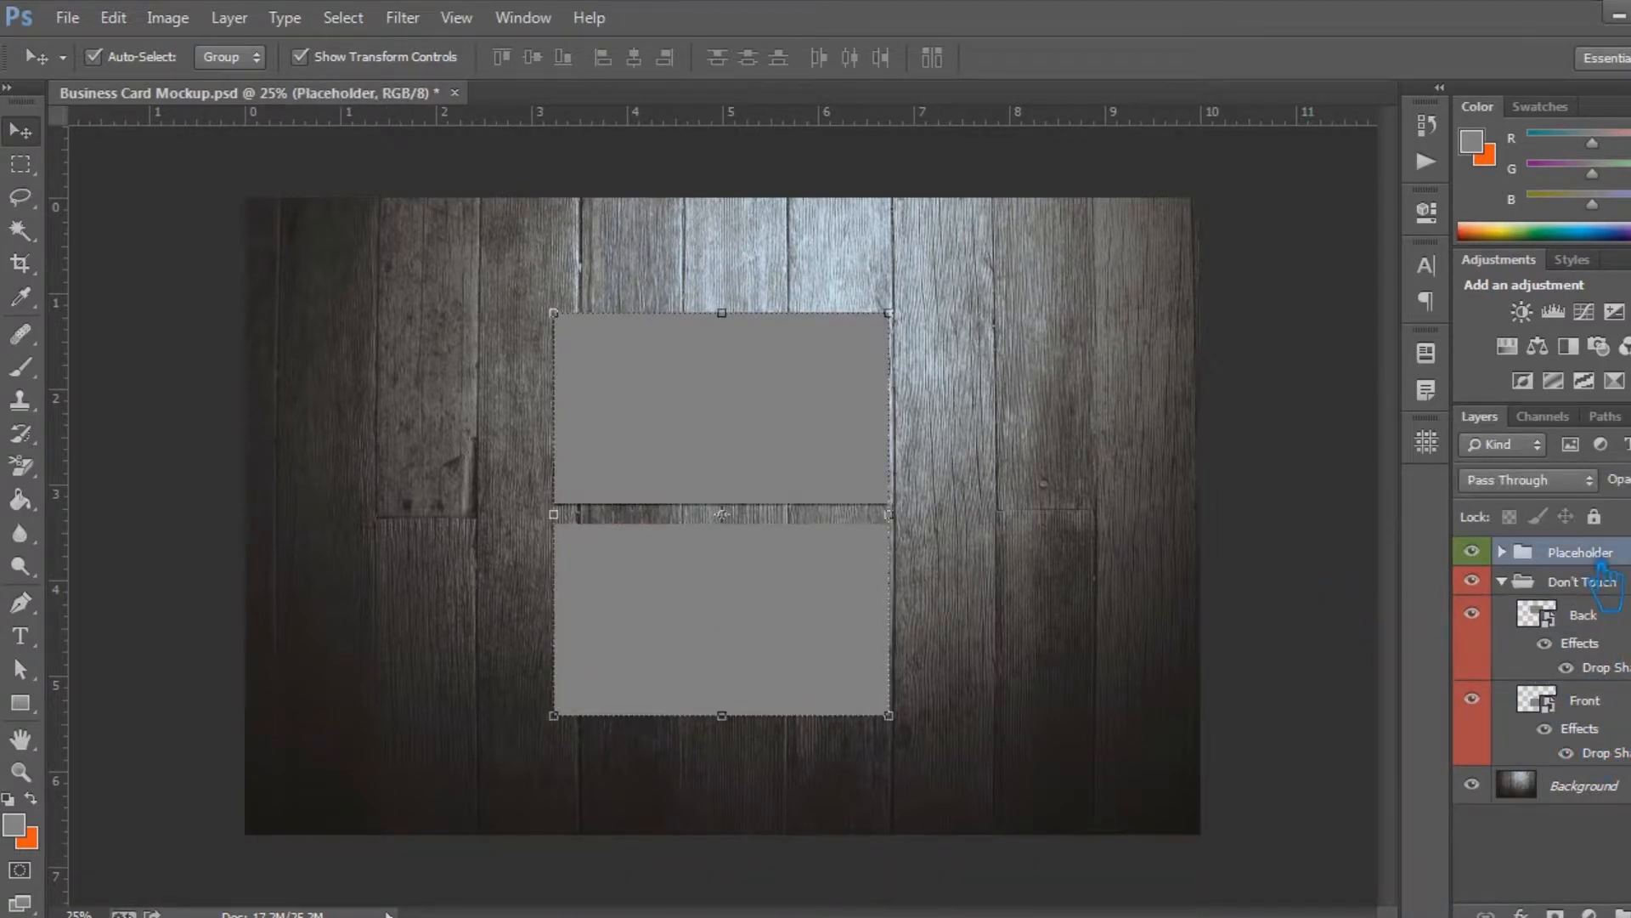
left_click(1502, 551)
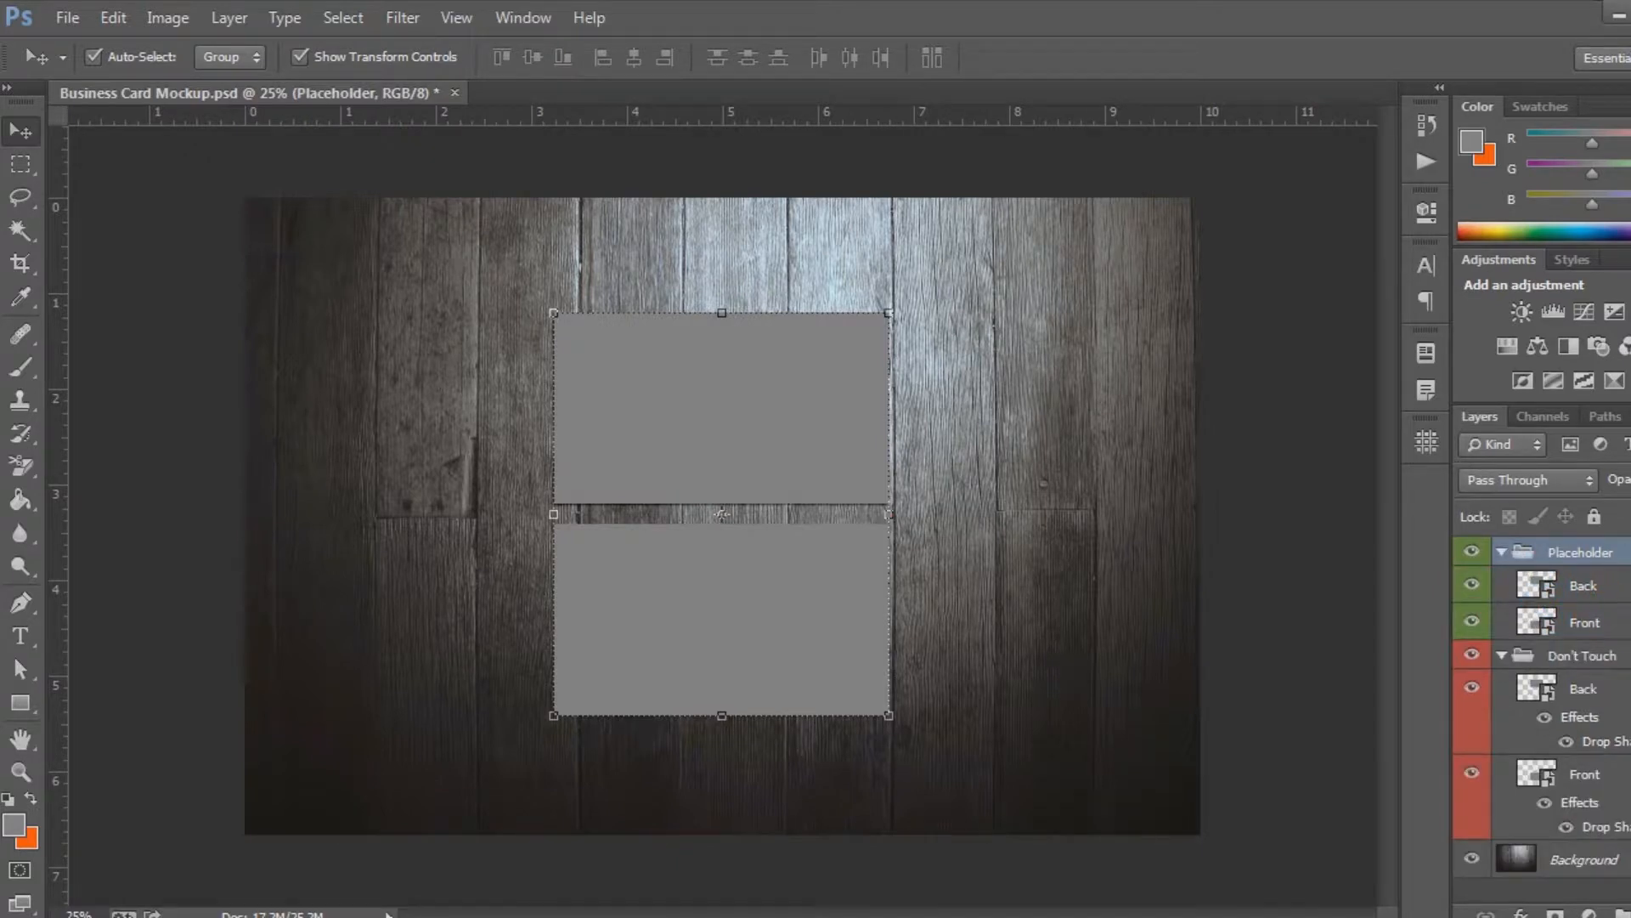
left_click(1614, 624)
left_click(1614, 586, "shift")
key("Delete")
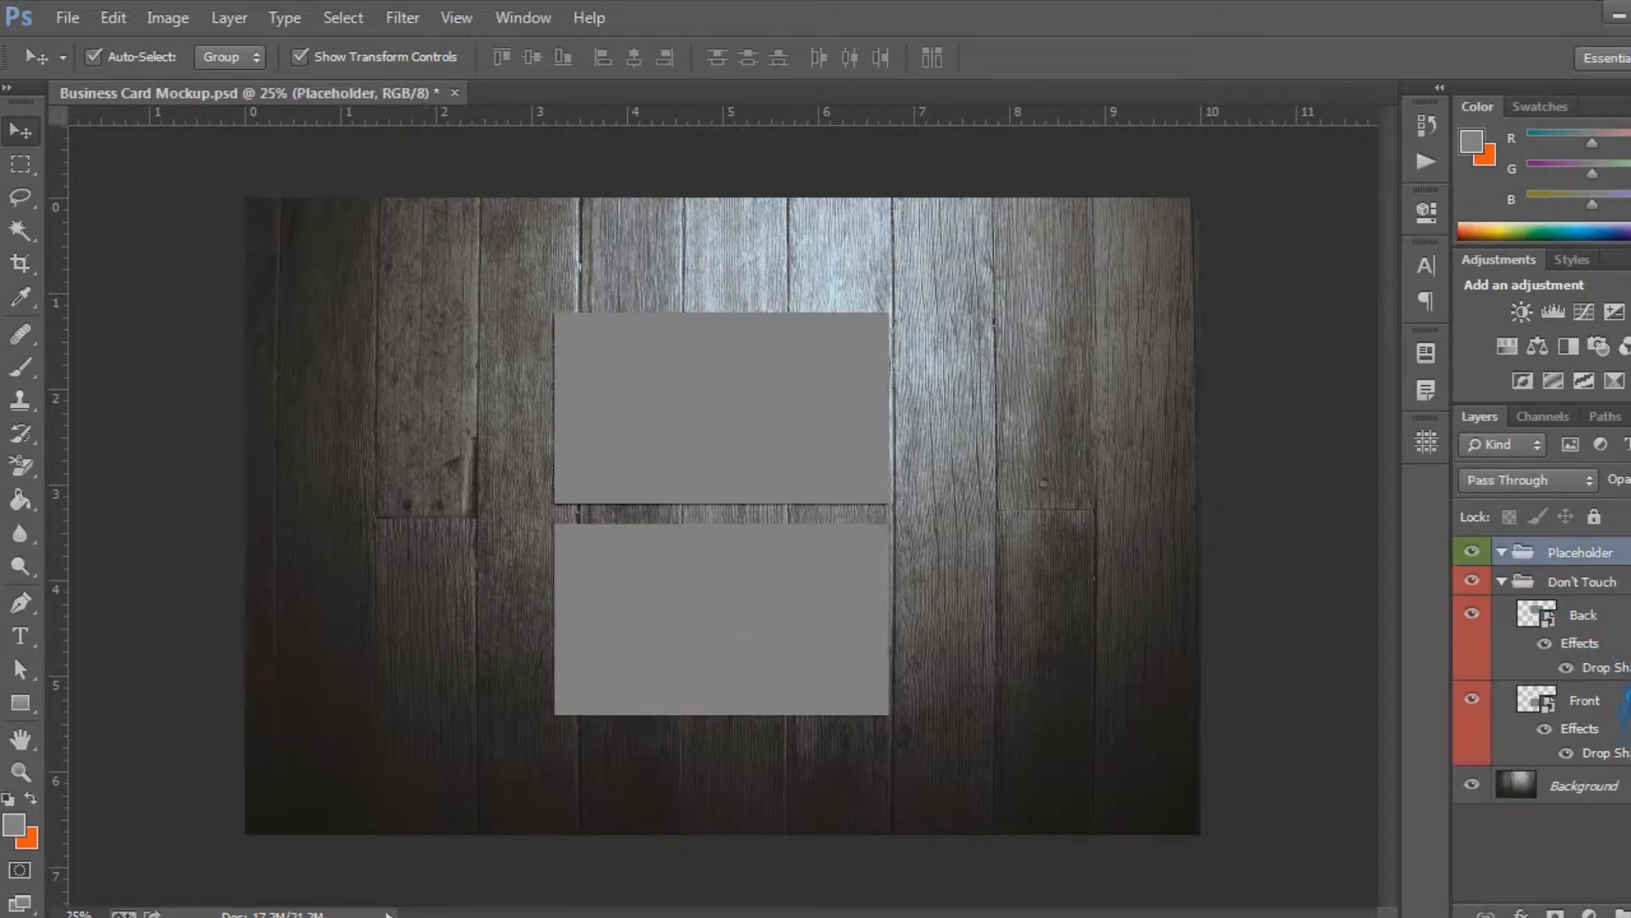
Duplicate the Don't Touch group's Back and Front layers with their shadows and move the copies into the Placeholder group
left_click(1612, 707)
left_click(1615, 633, "shift")
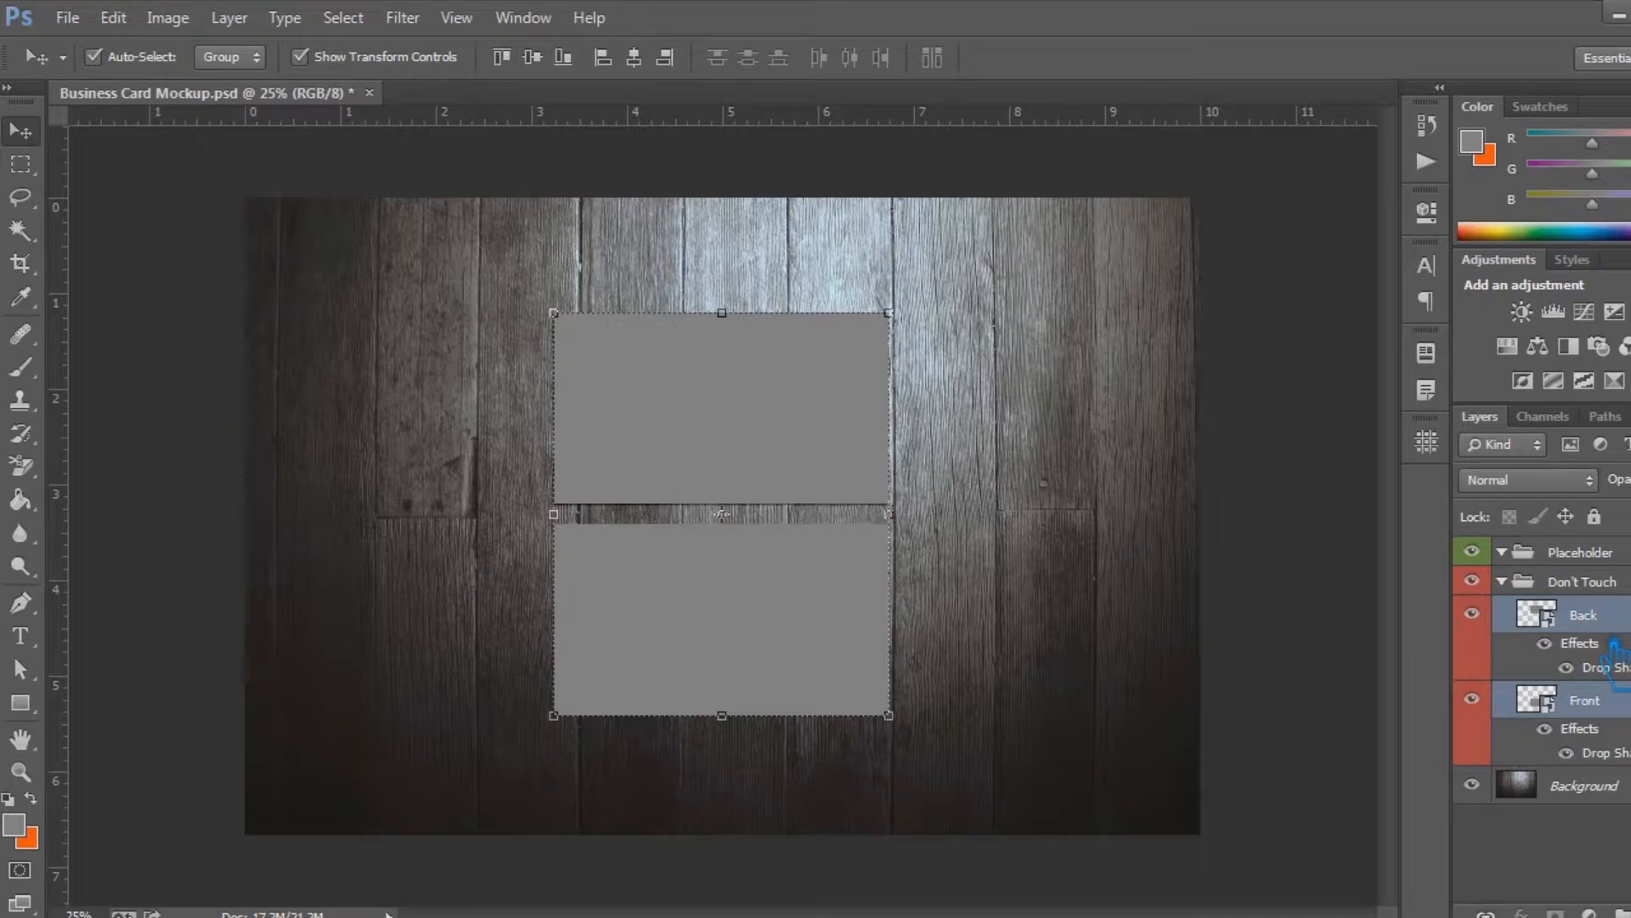
key("ctrl+j")
left_click_drag(1621, 639, 1618, 570)
Rename the two copied layers in the Placeholder group to Back and Front
left_click(1598, 586)
double_click(1614, 587)
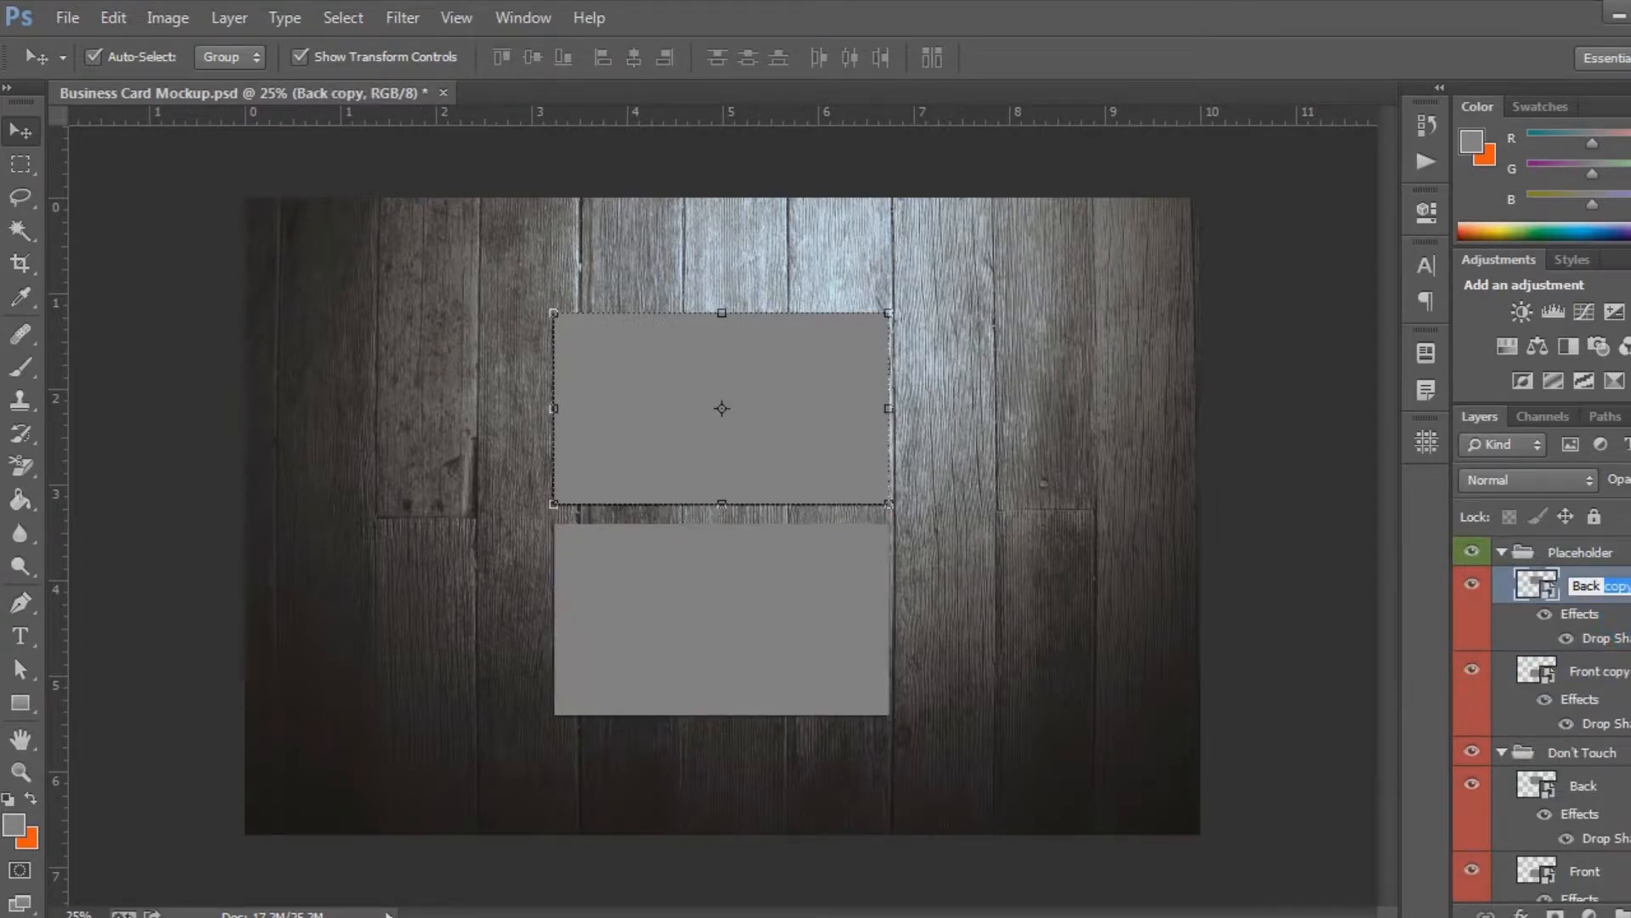
key("BackSpace")
key("Return")
left_click(1621, 672)
double_click(1621, 671)
key("BackSpace")
key("Return")
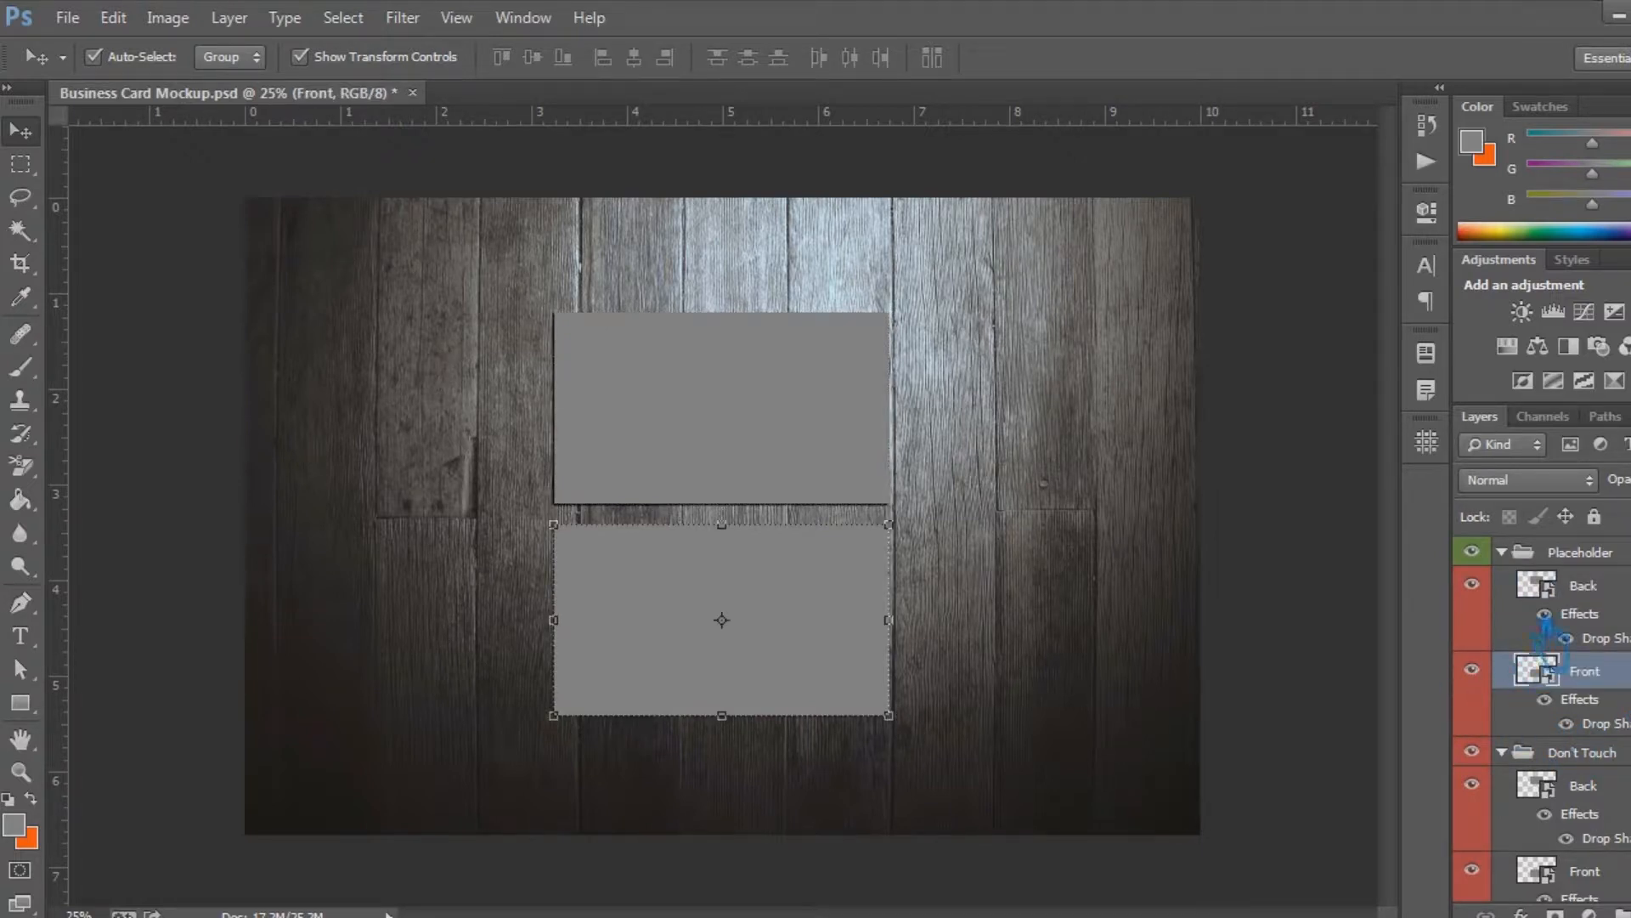
Change the color label of the Placeholder group's Back and Front layers to green and collapse the group
right_click(1488, 627)
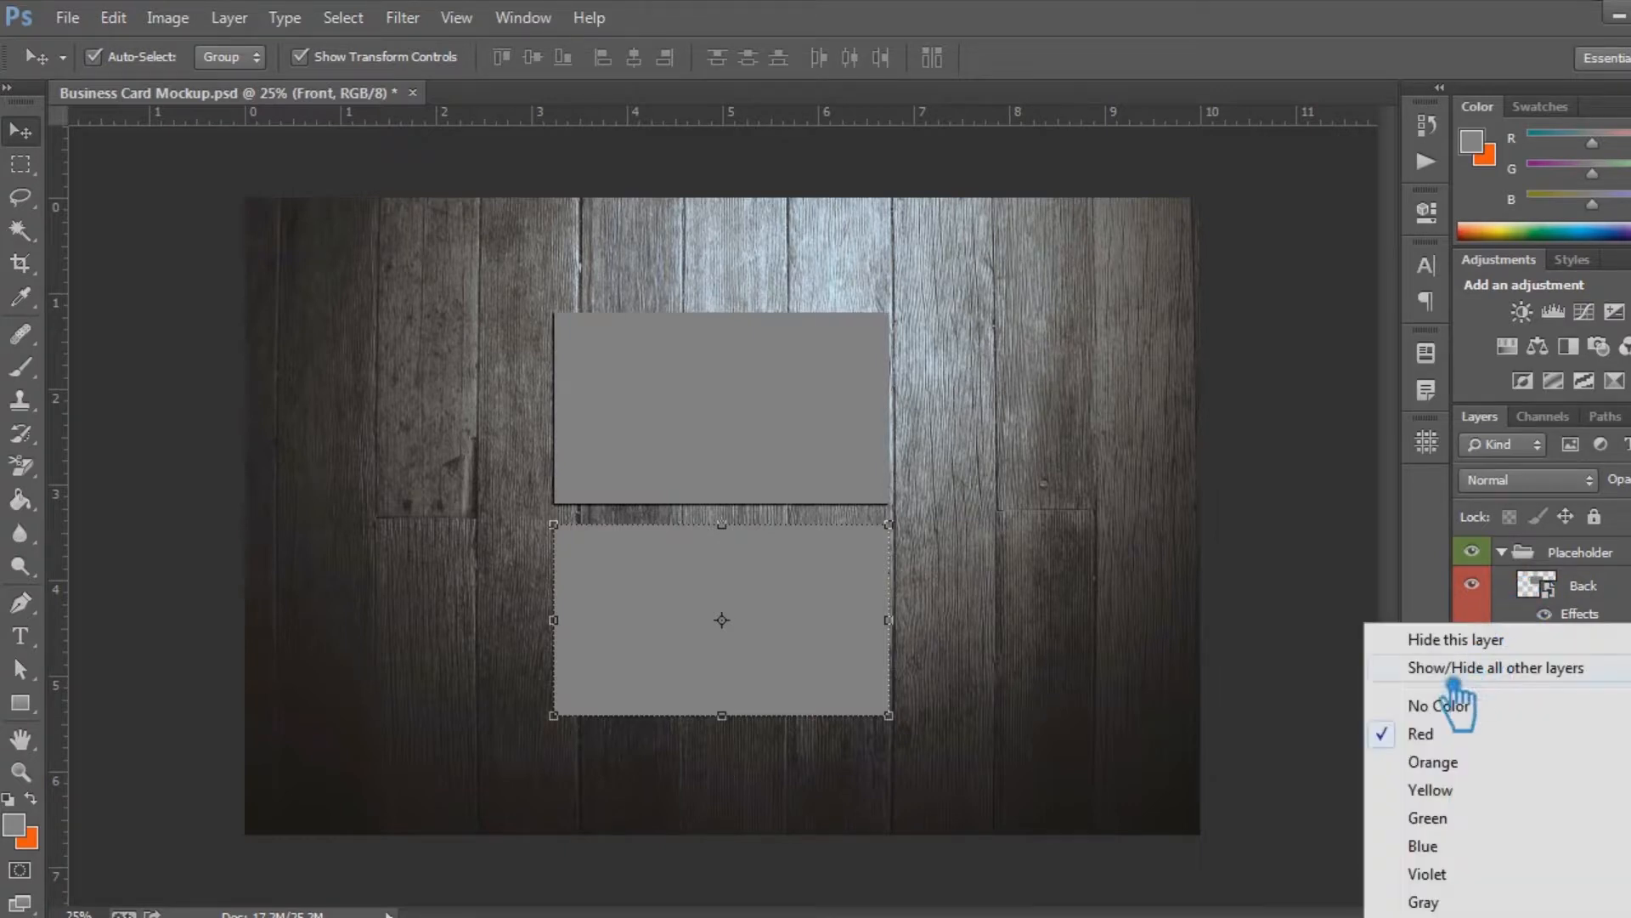
left_click(1470, 705)
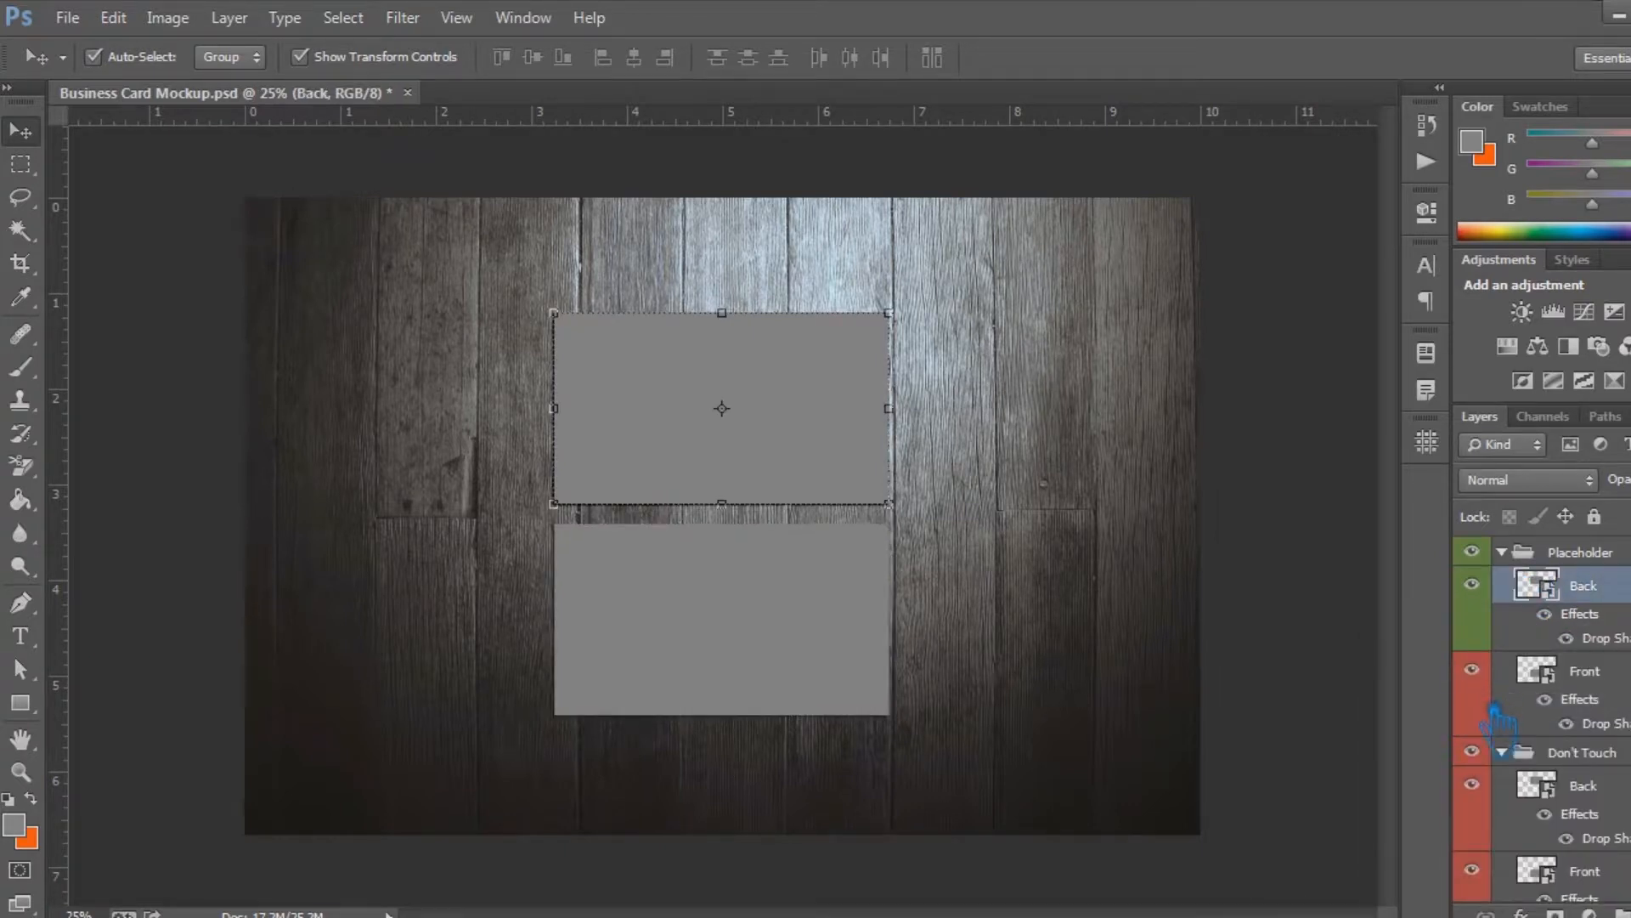
right_click(1497, 718)
left_click(1427, 594)
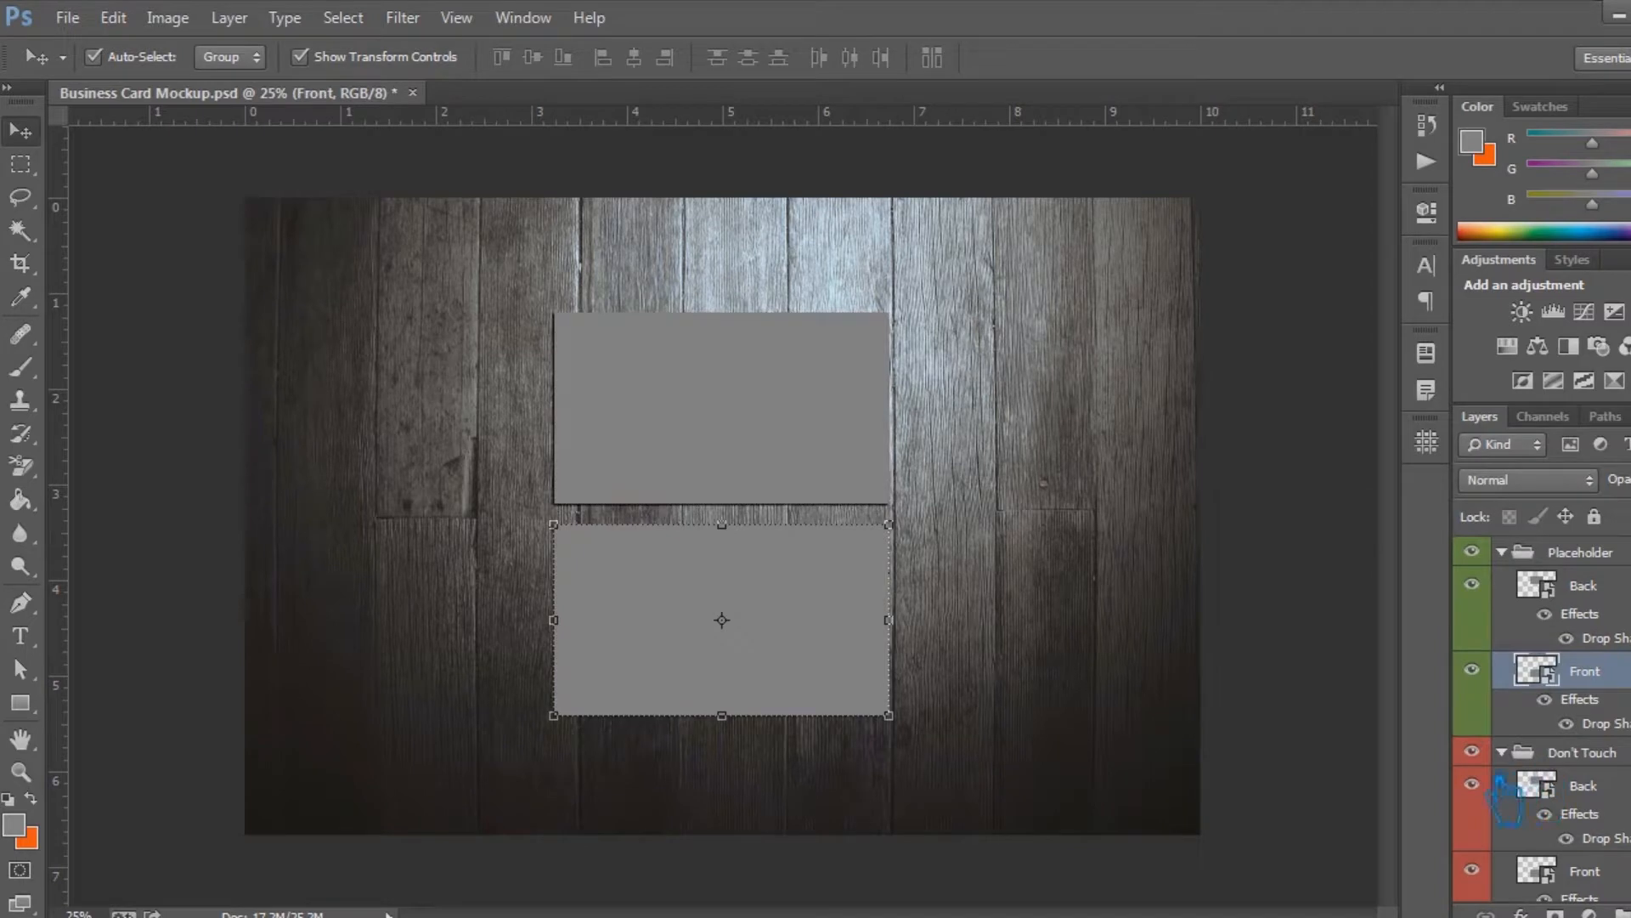
left_click(1521, 552)
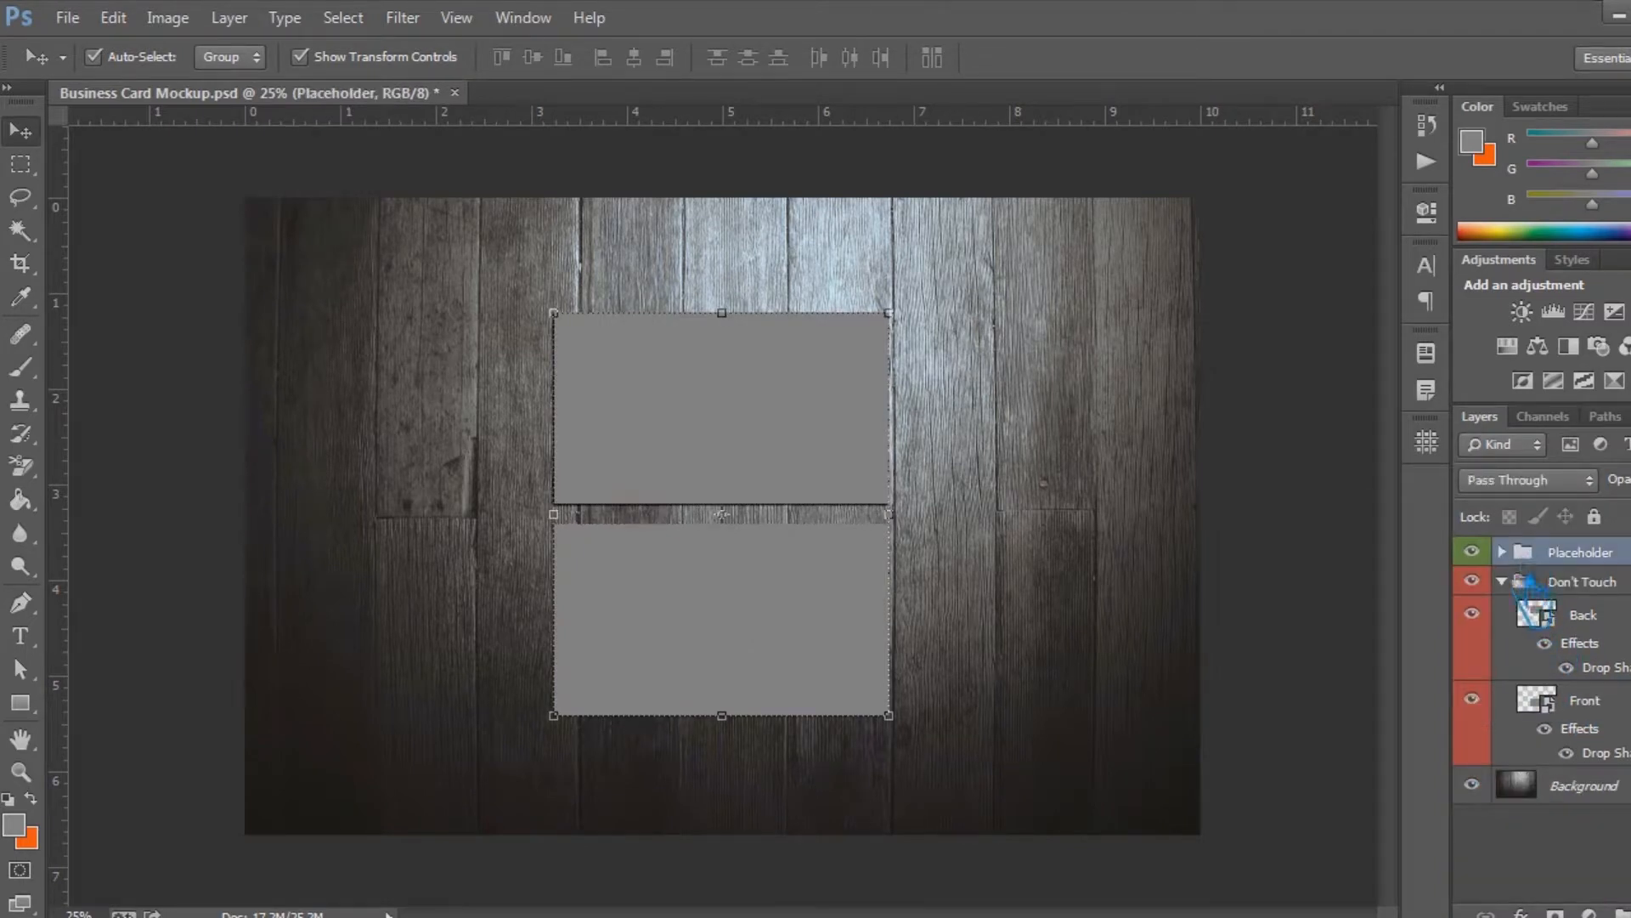
Save the mockup document and collapse the Don't Touch group
left_click(1619, 618)
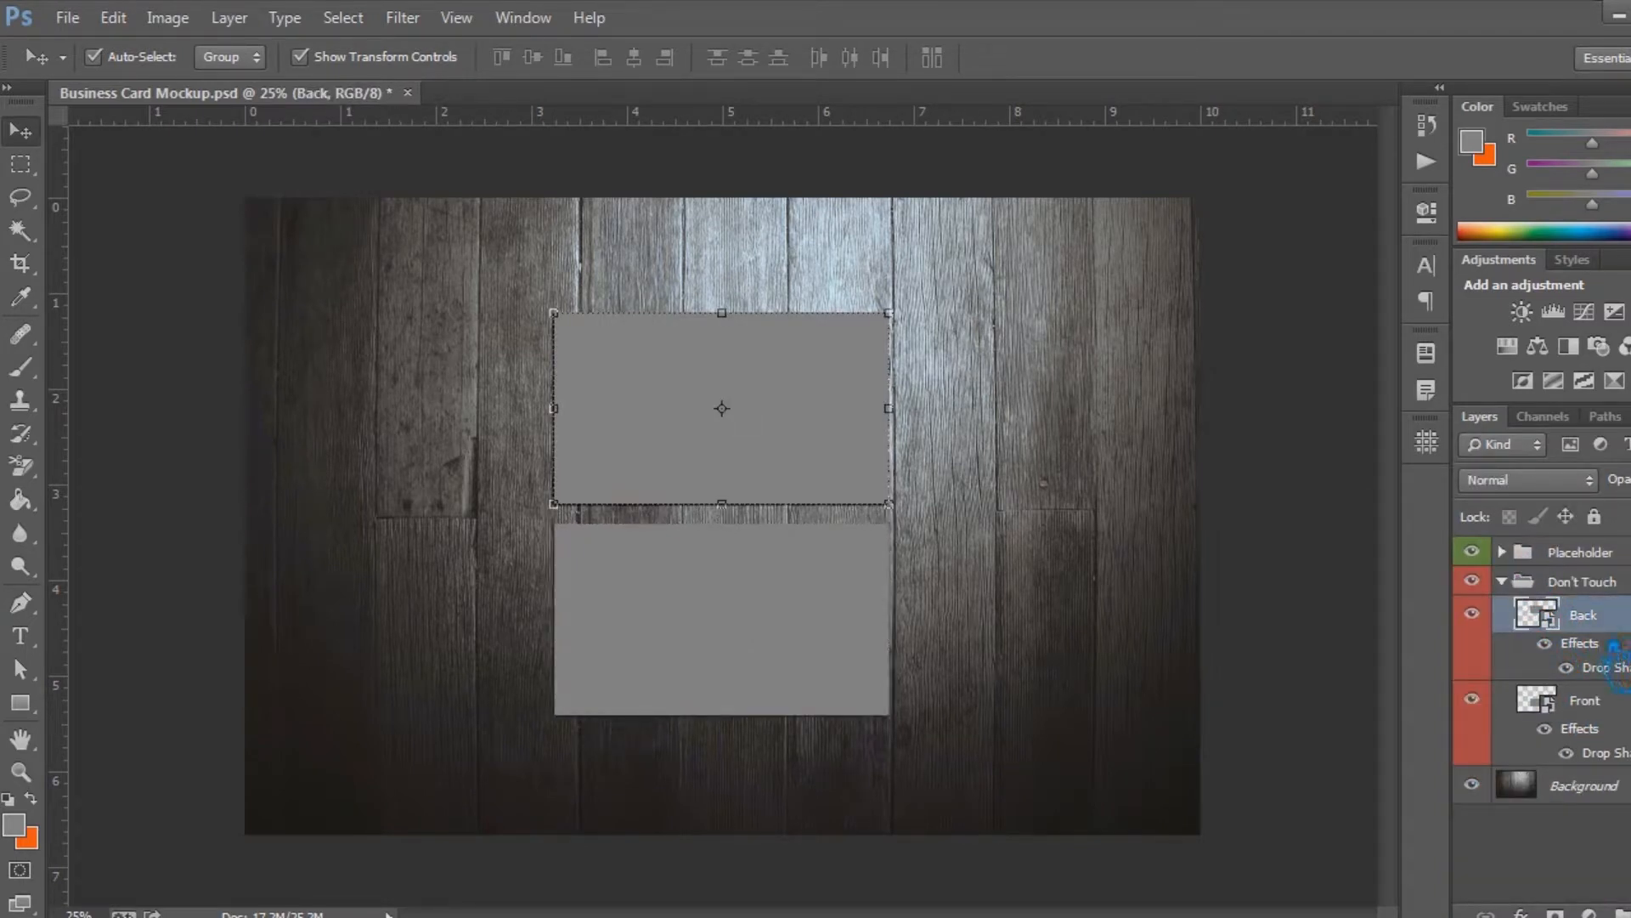
key("ctrl+s")
left_click(1608, 714, "shift")
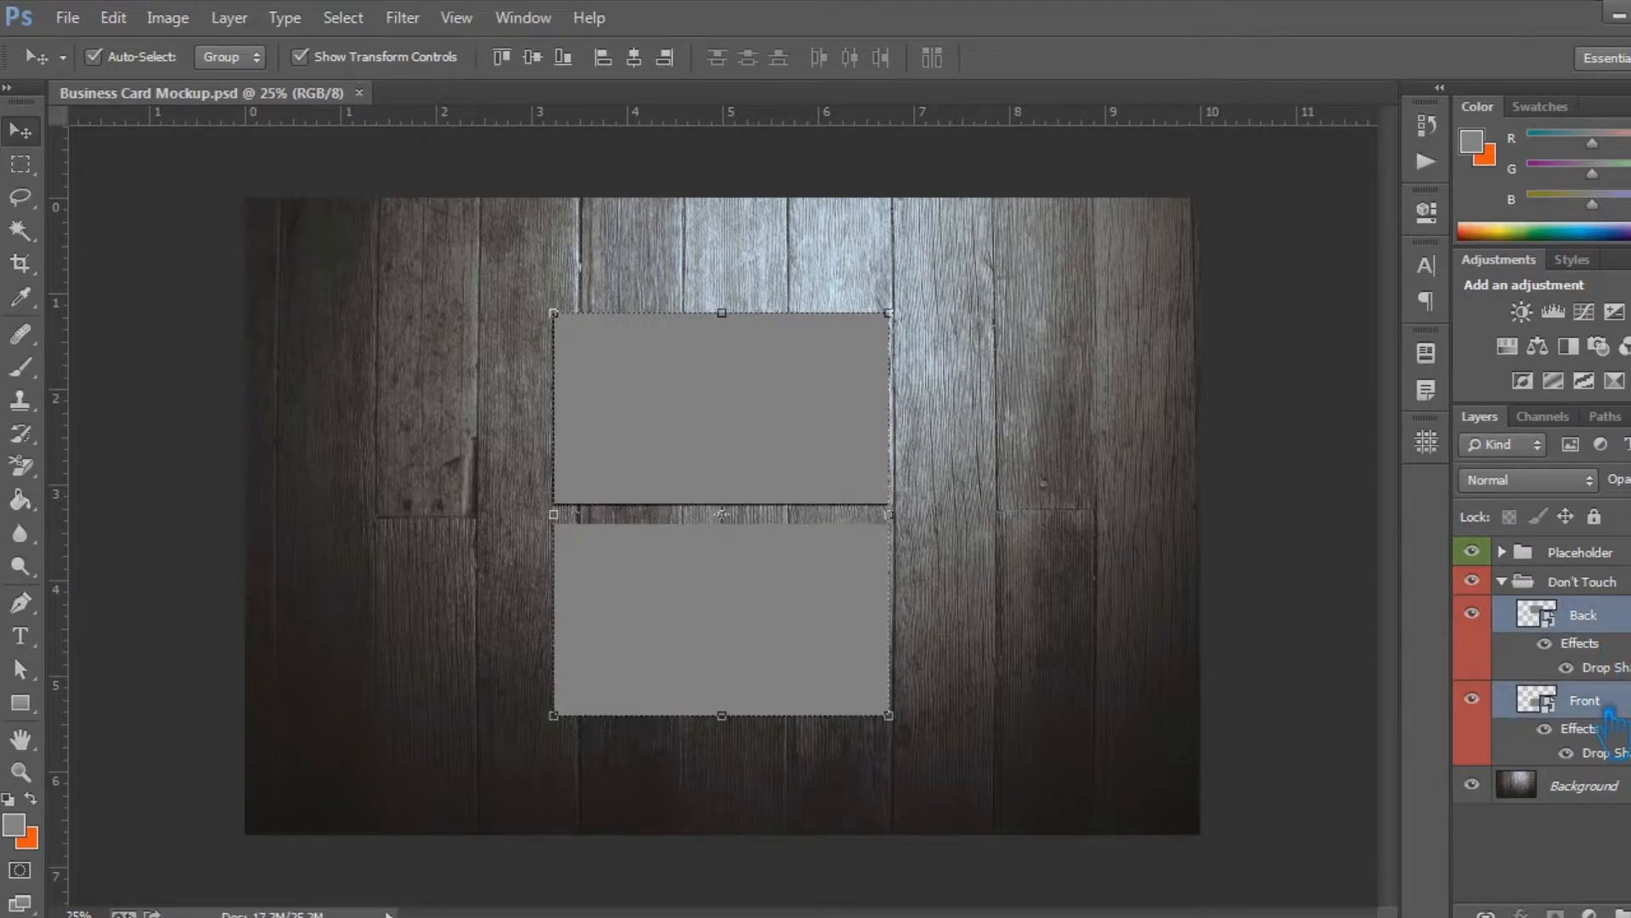
left_click(1589, 553)
left_click(1503, 581)
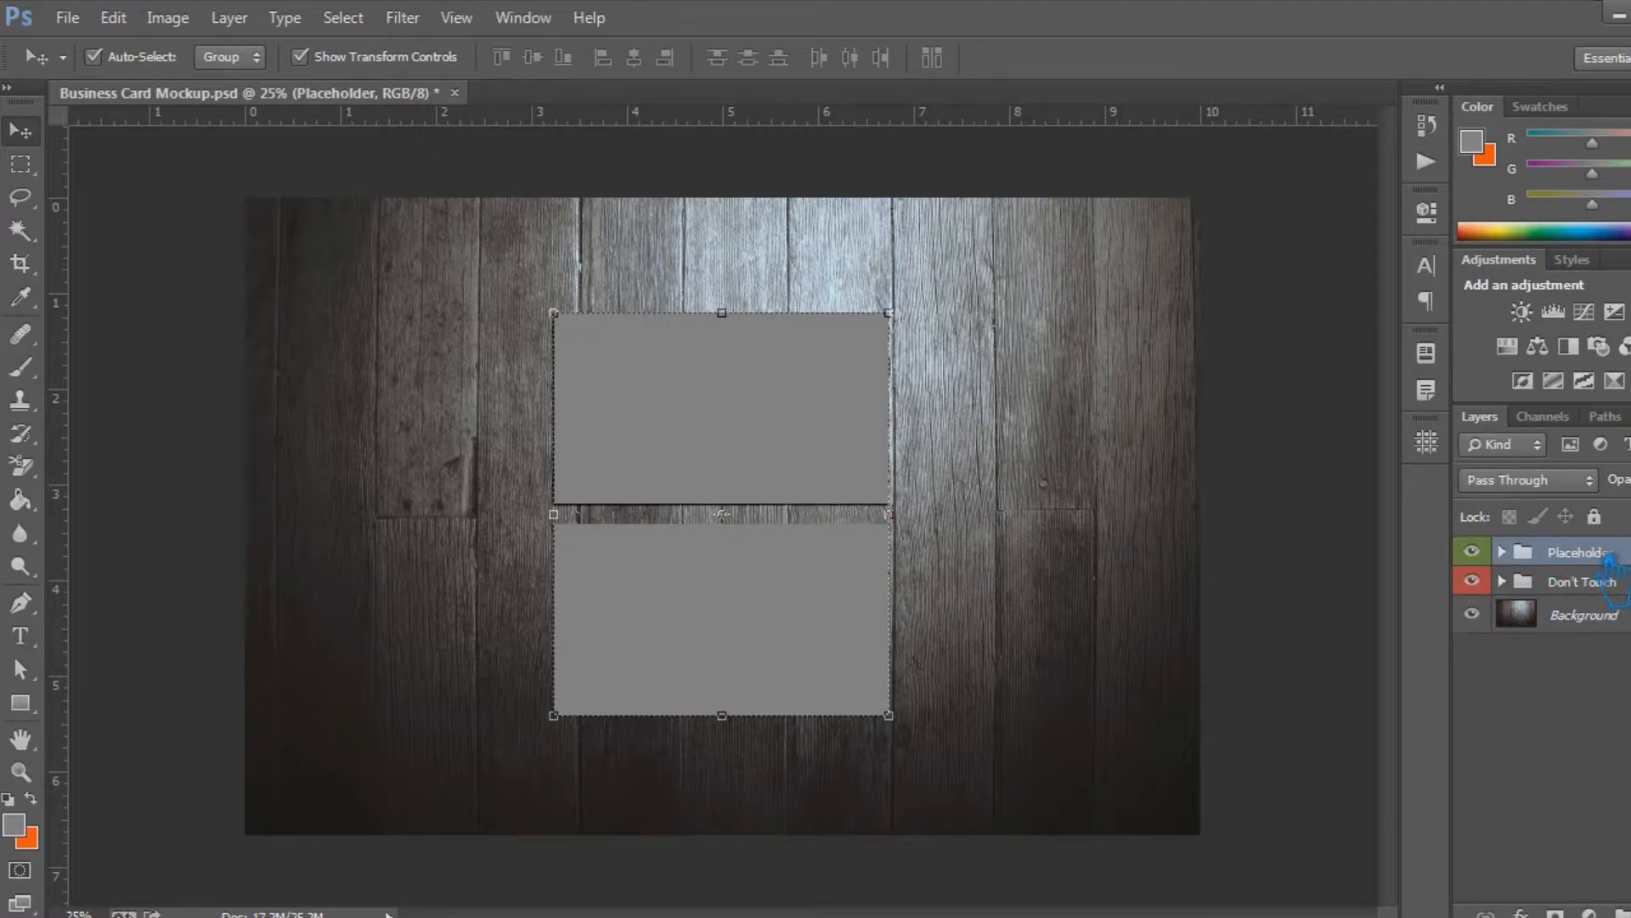
Toggle the Don't Touch group's visibility off and on to compare it with the Placeholder group
left_click(1602, 583)
left_click(1483, 585)
left_click(1472, 581)
left_click(1619, 553)
left_click(1614, 582)
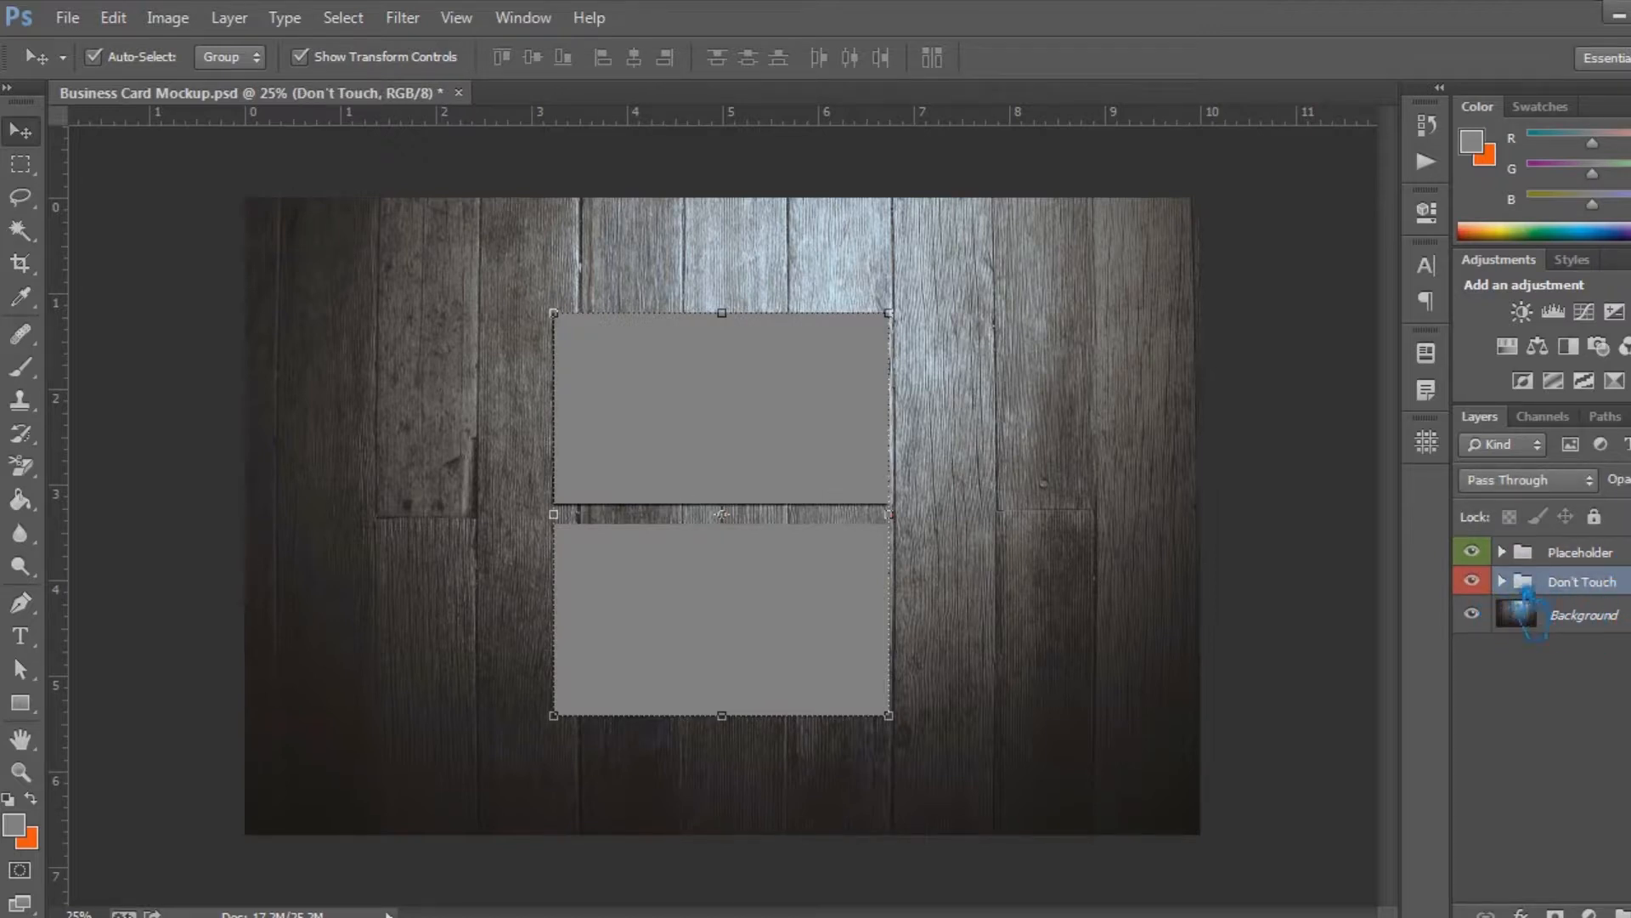
Duplicate the Back and Front layers in the Don't Touch group and move the copies beneath the originals
left_click(1503, 582)
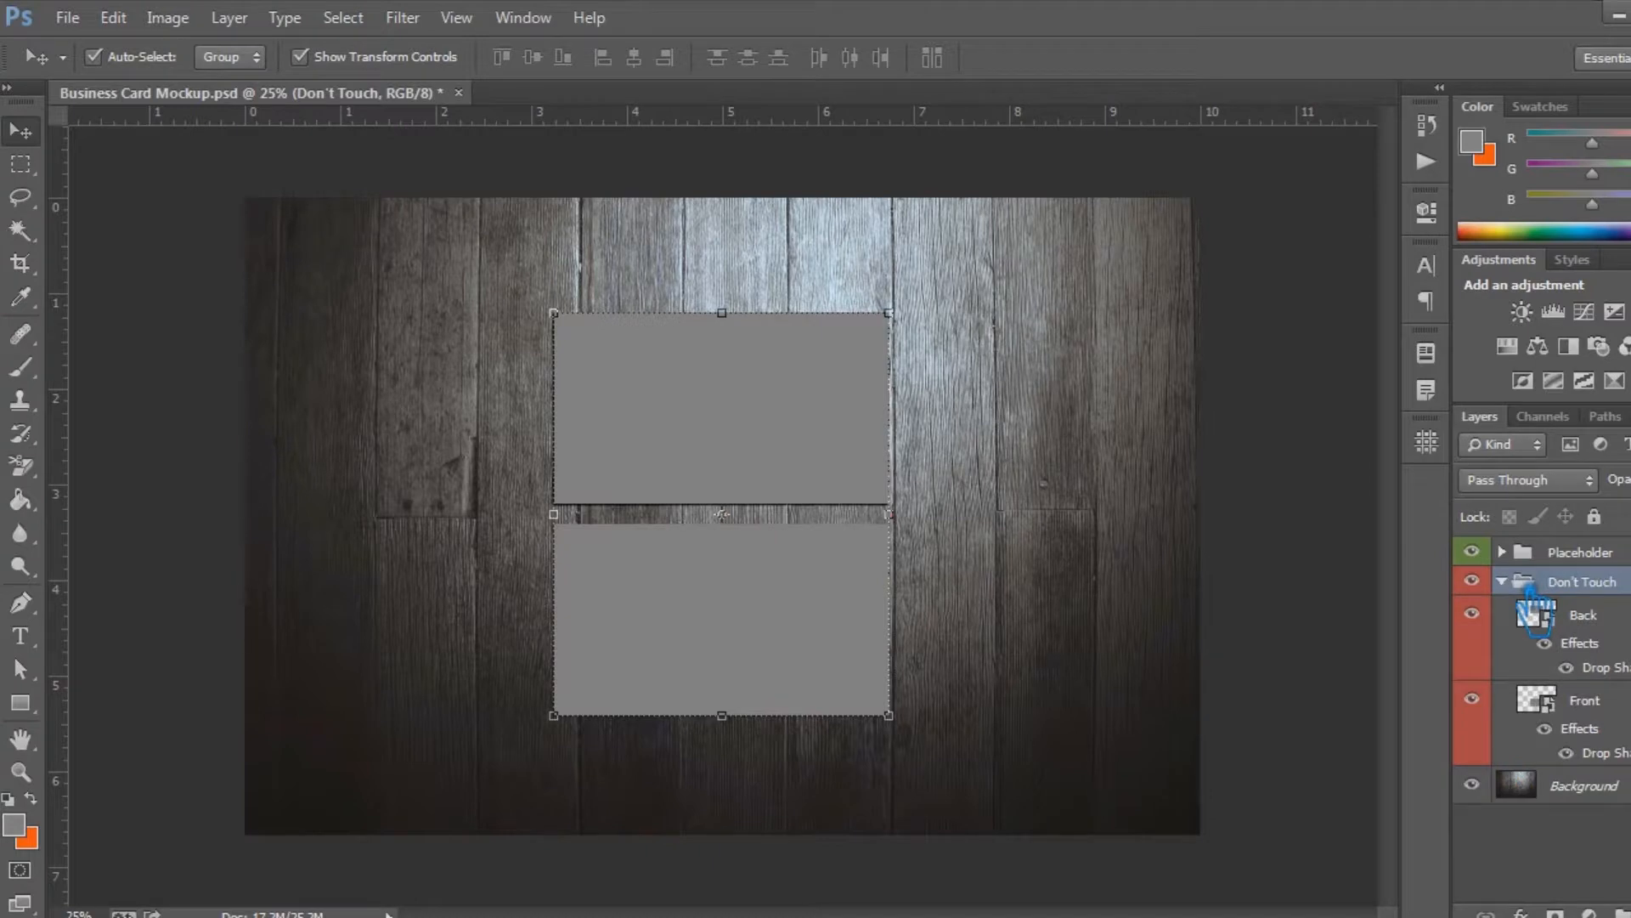
left_click(1618, 617)
left_click(1624, 714, "shift")
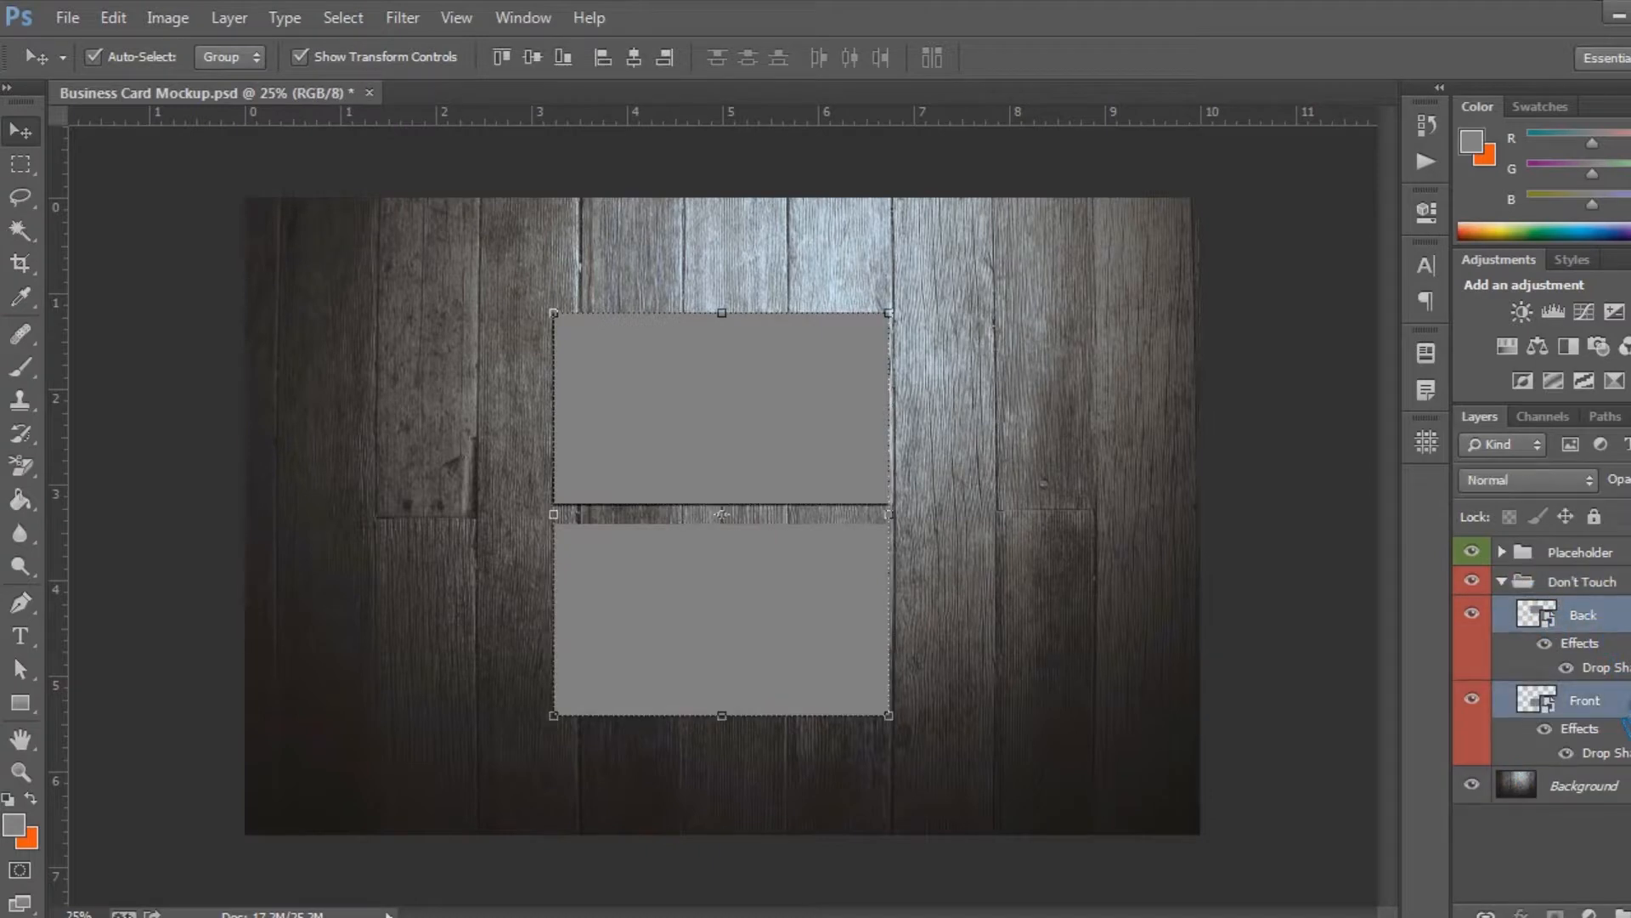
key("ctrl+j")
left_click_drag(1618, 721, 1594, 877)
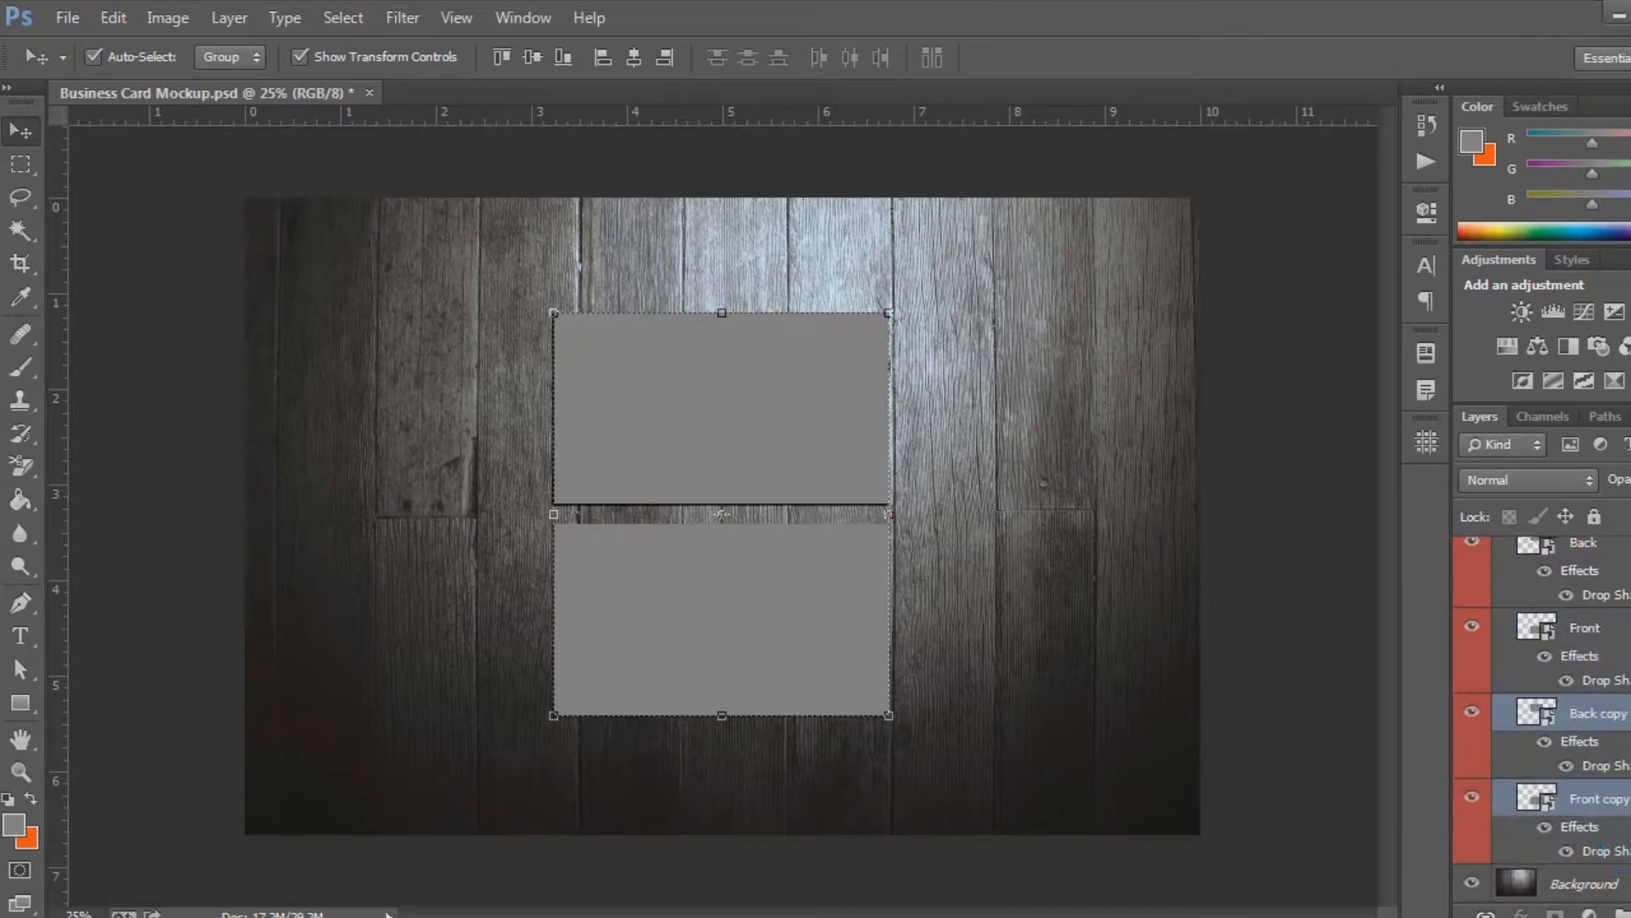
Nudge the copied Back and Front layers slightly down and left, and add a second, further offset pair of copies beneath them
left_click_drag(721, 514, 719, 517)
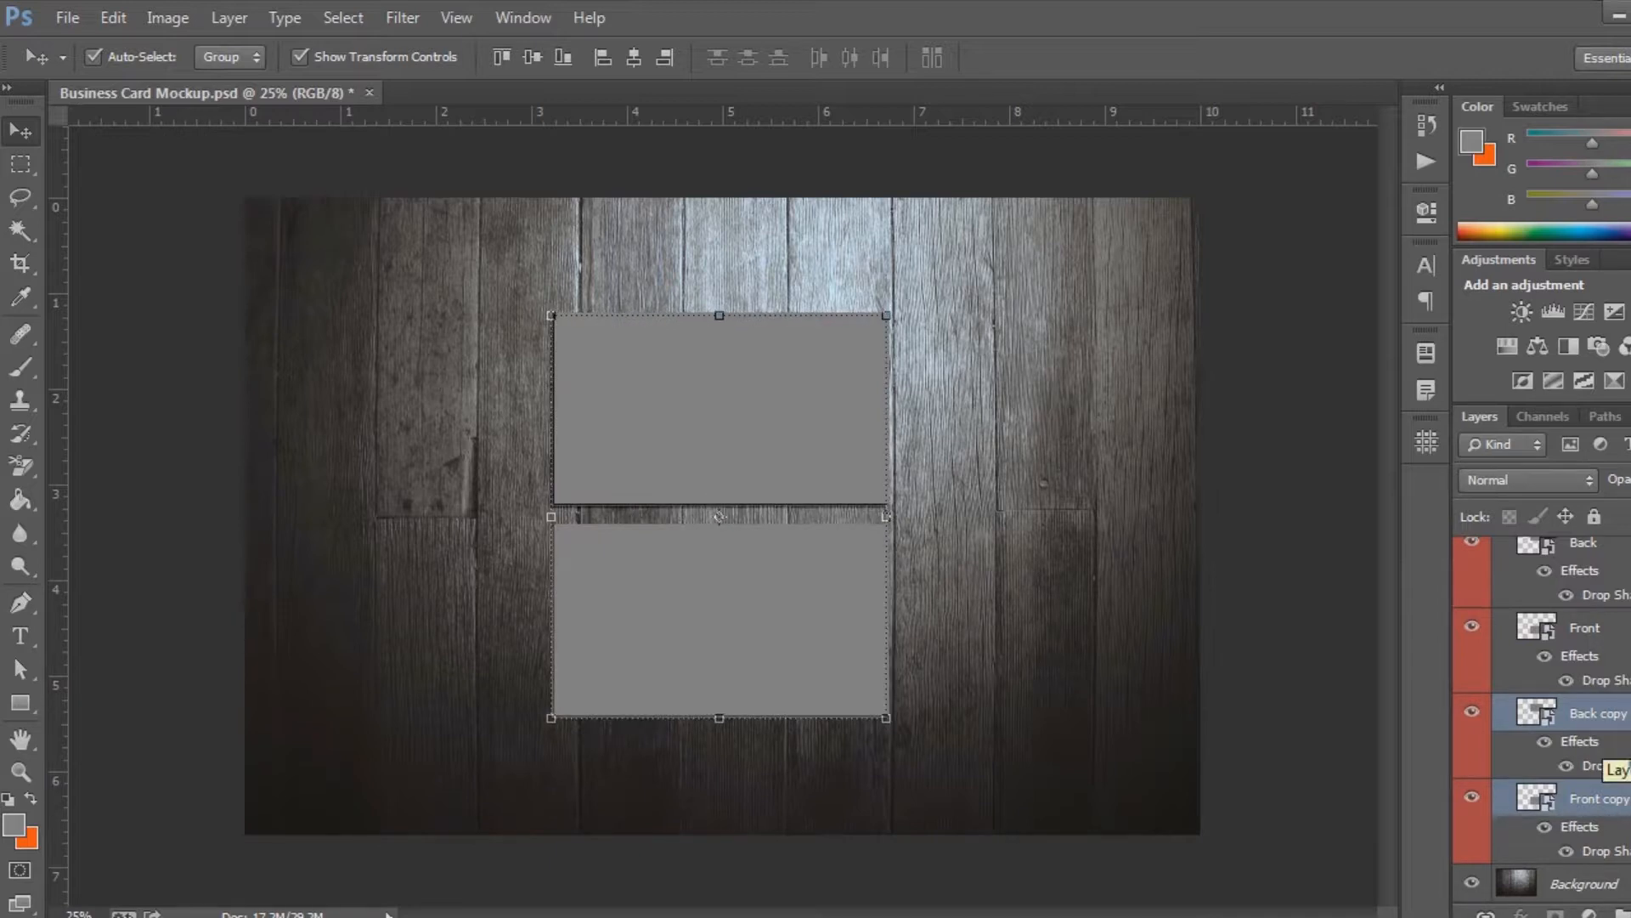
key("ctrl+j")
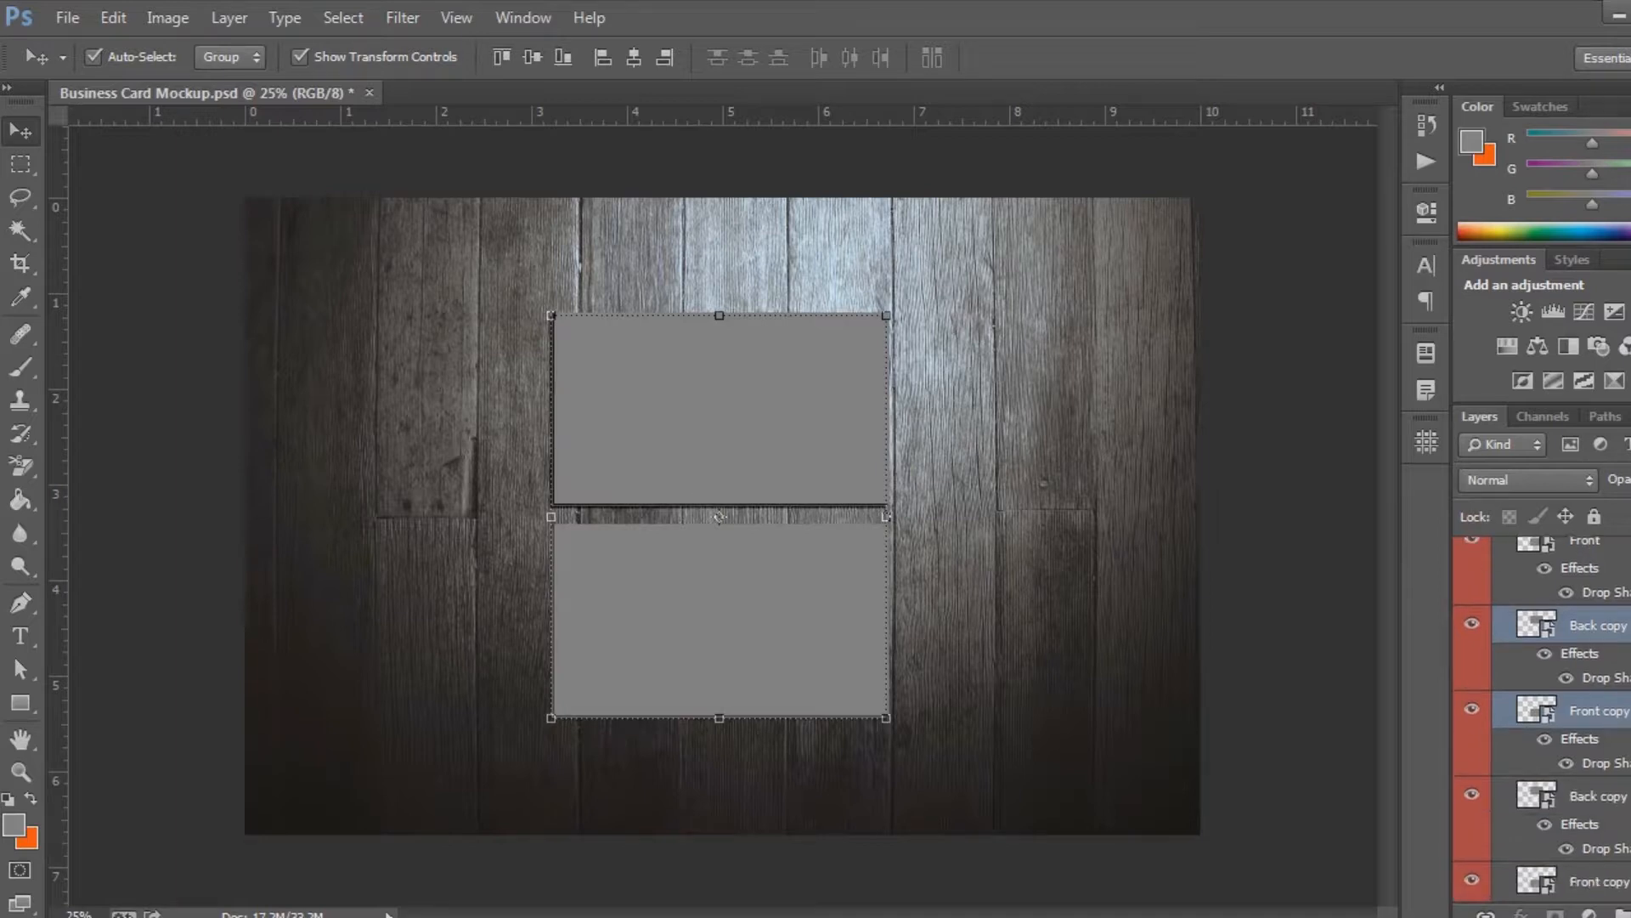
left_click_drag(1627, 659, 1627, 870)
key("Left")
key("Left")
key("Left")
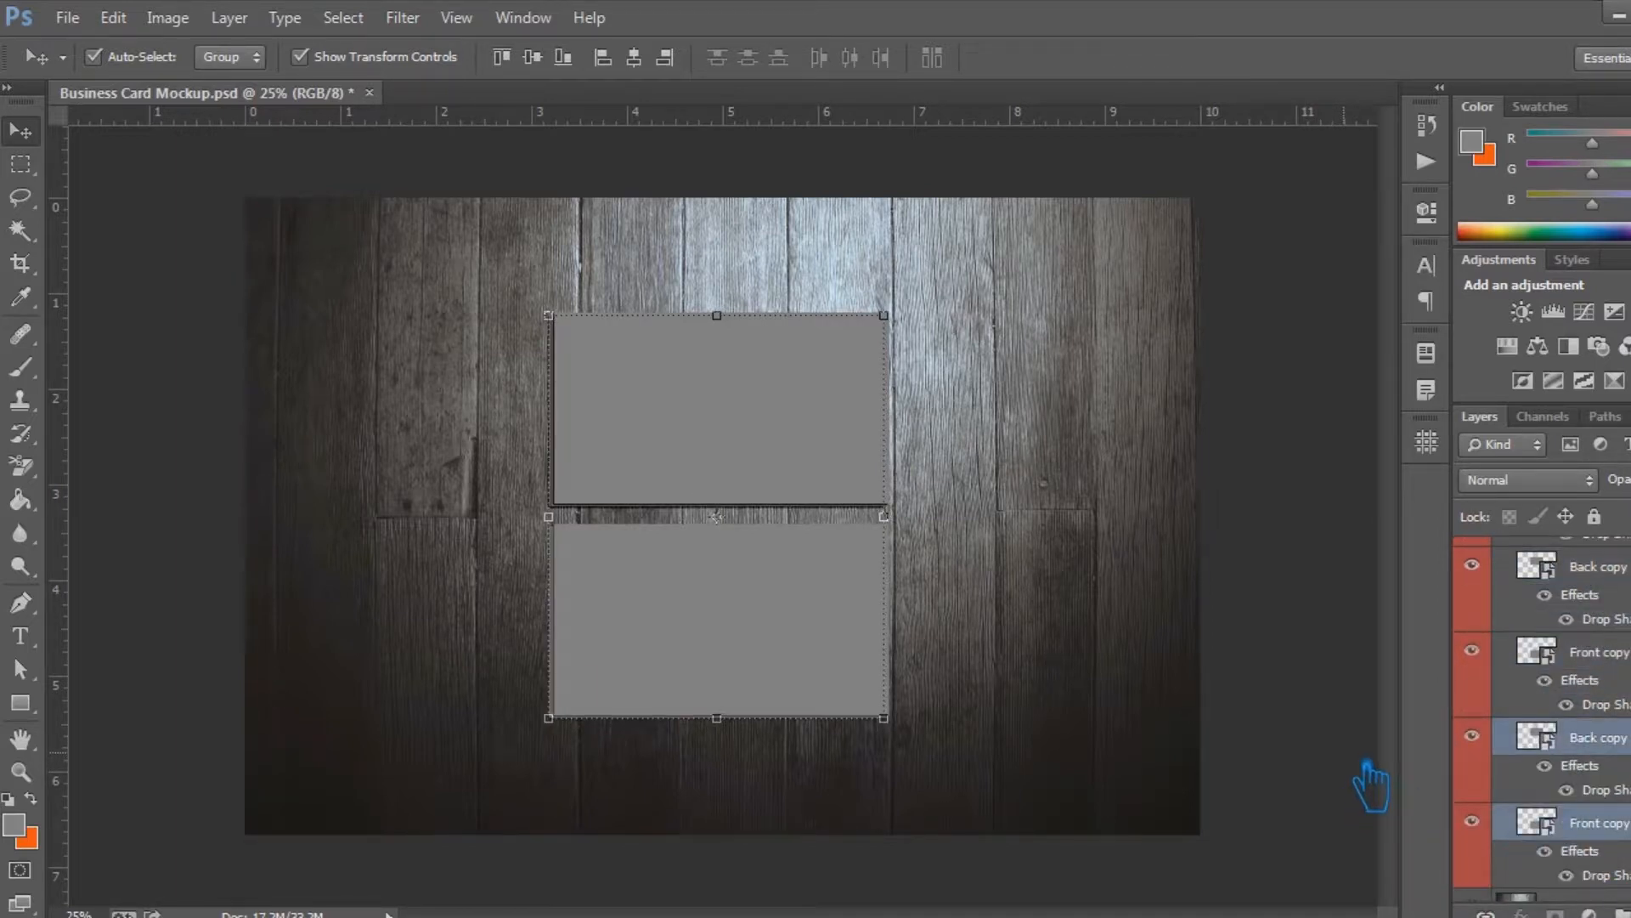
key("Down")
key("Down")
key("Down")
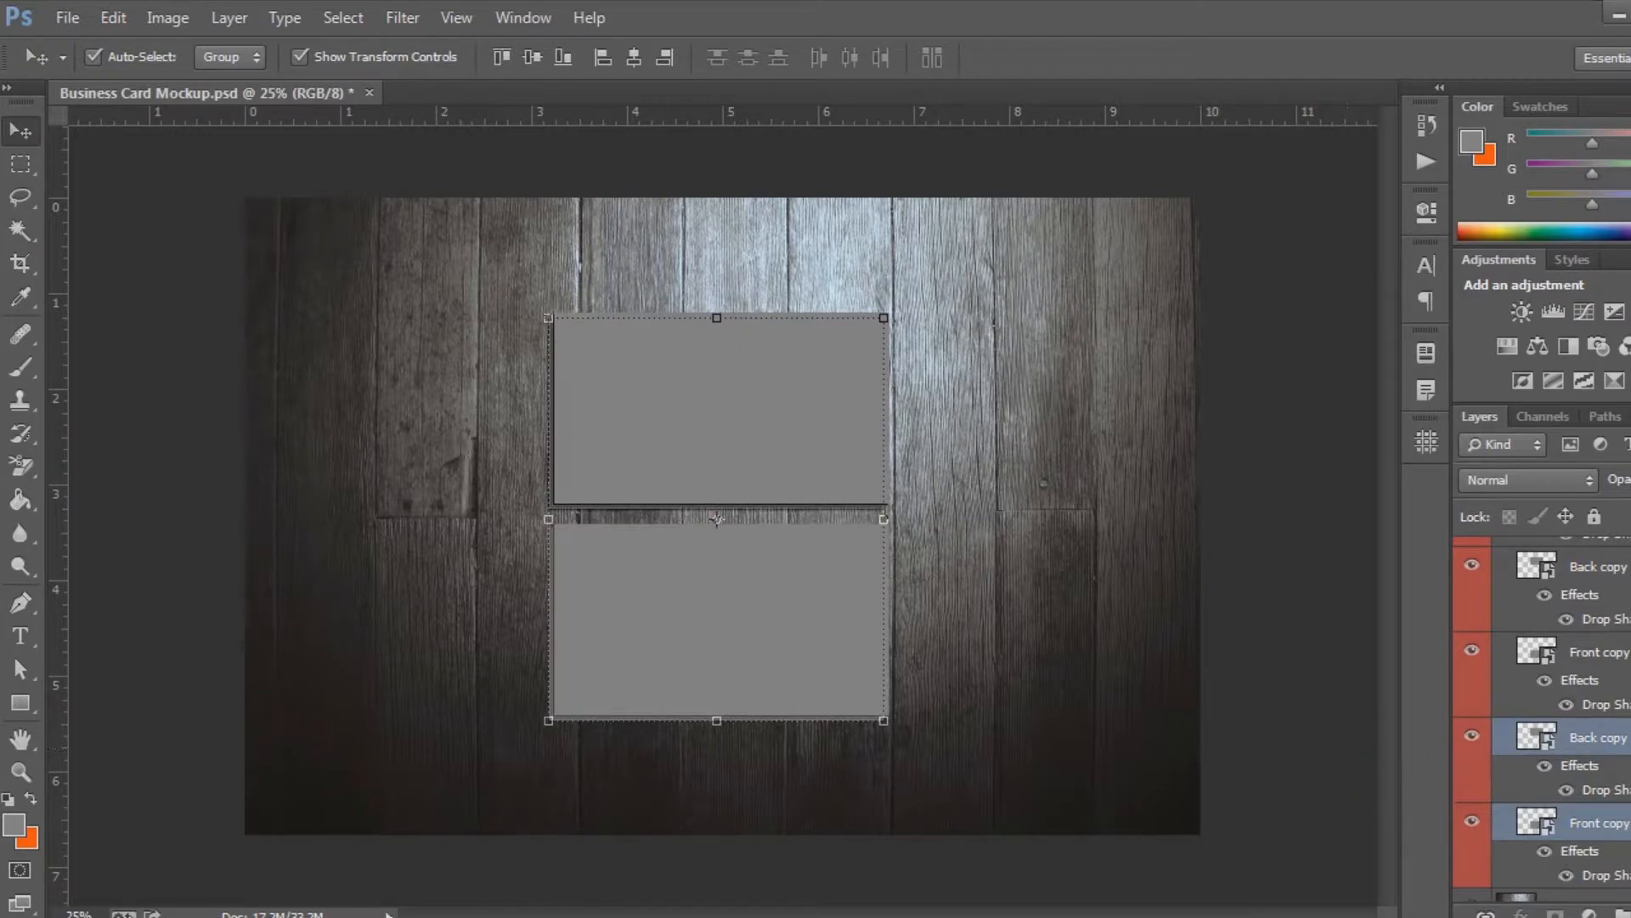
Duplicate the lowest Back and Front copies as a third pair, place it beneath the second, and nudge it slightly left and down
key("ctrl+j")
left_click_drag(1618, 722, 1619, 854)
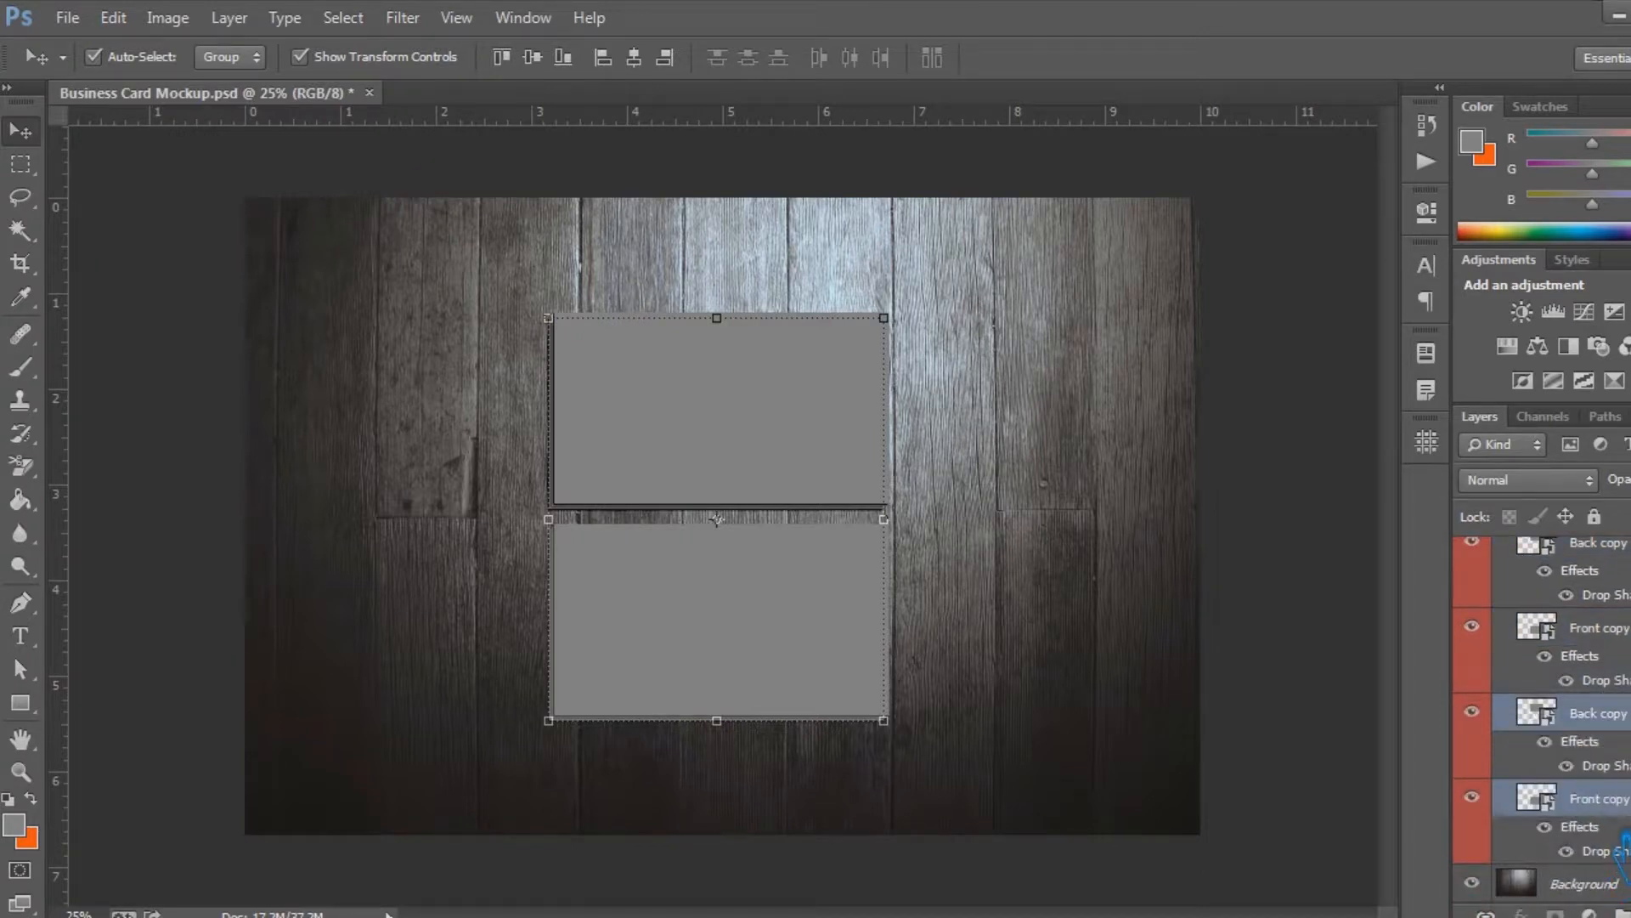
key("Left")
key("Left")
key("Down")
key("Down")
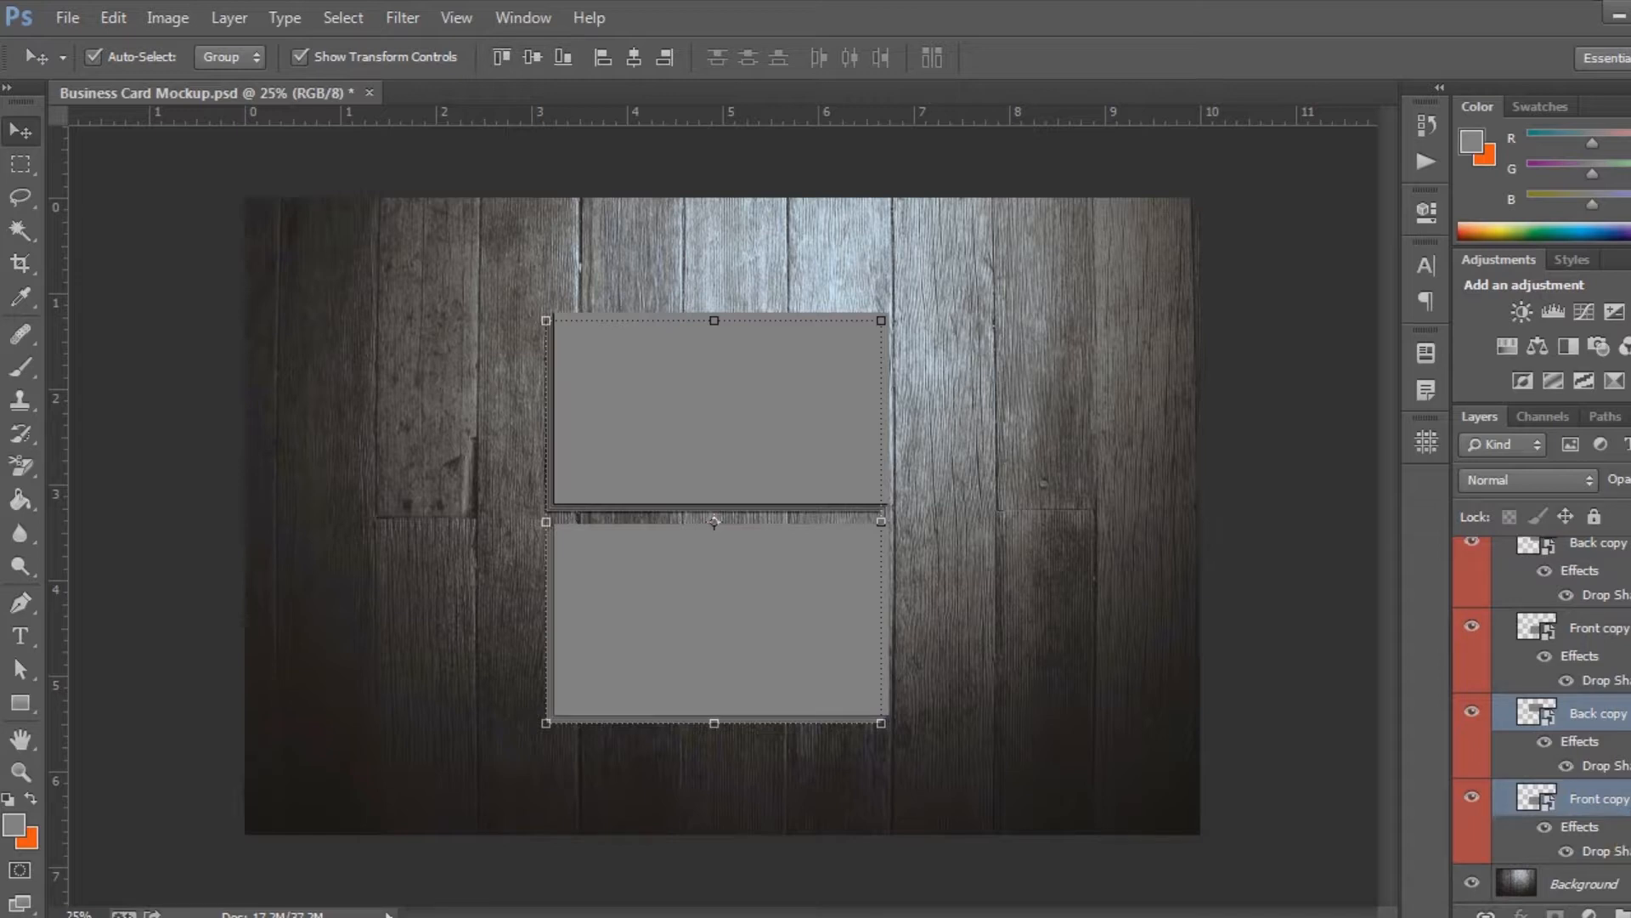
Add a fourth pair of Back and Front copies beneath the third, offset slightly farther left and down
key("ctrl+j")
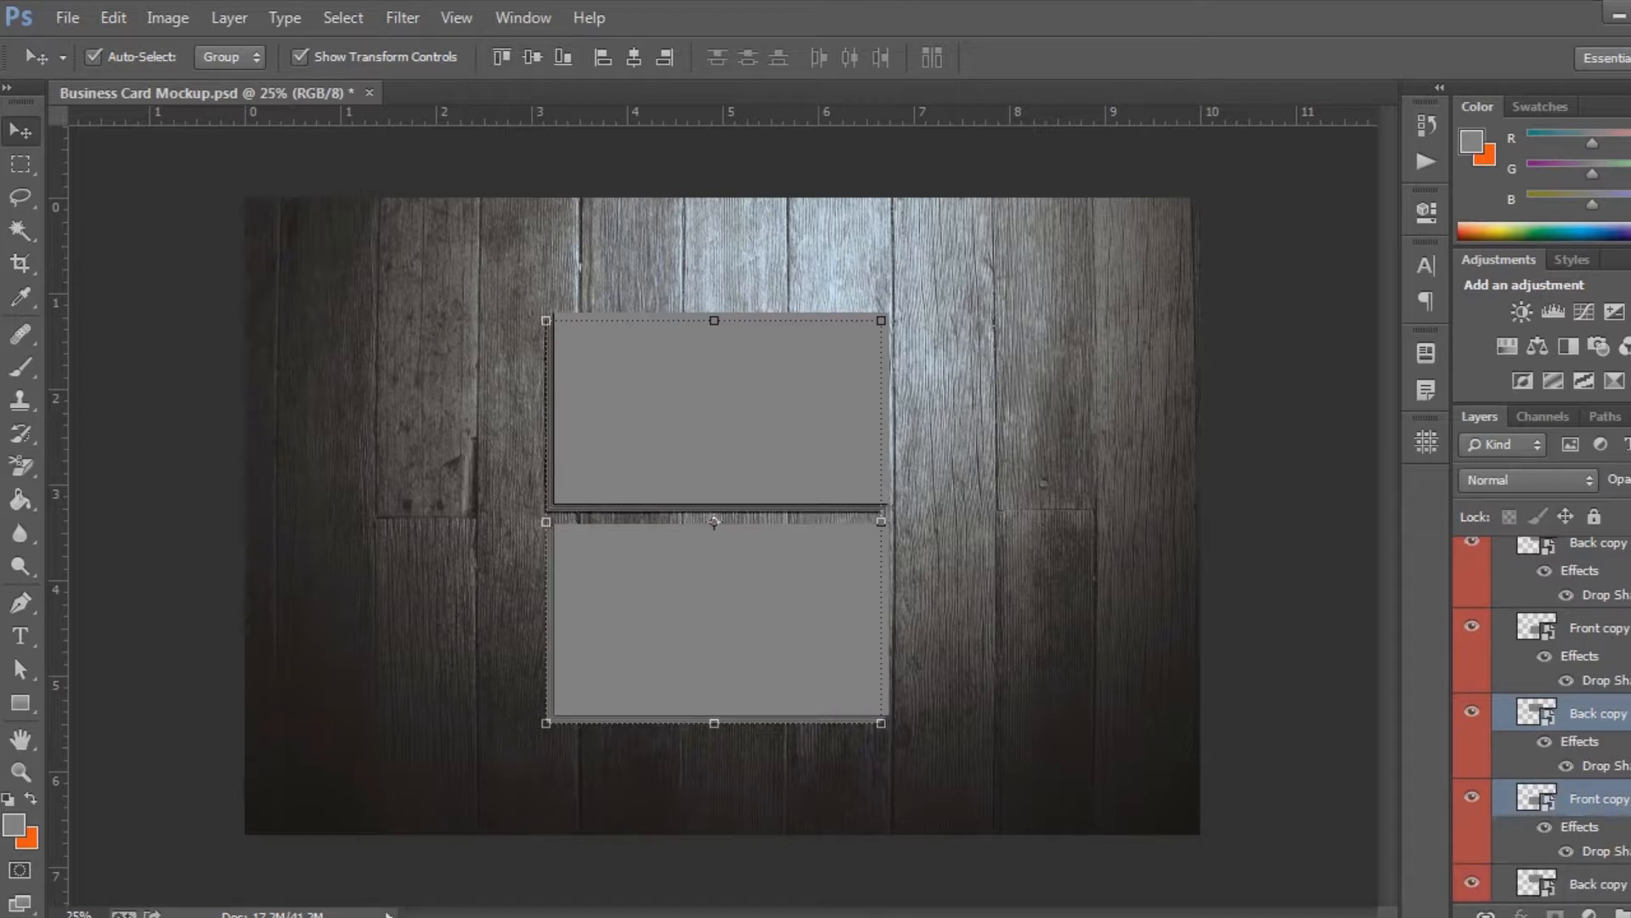
scroll(1542, 714, "down", 3)
left_click_drag(1603, 645, 1626, 854)
key("Left")
key("Left")
key("Left")
key("Down")
key("Down")
key("Down")
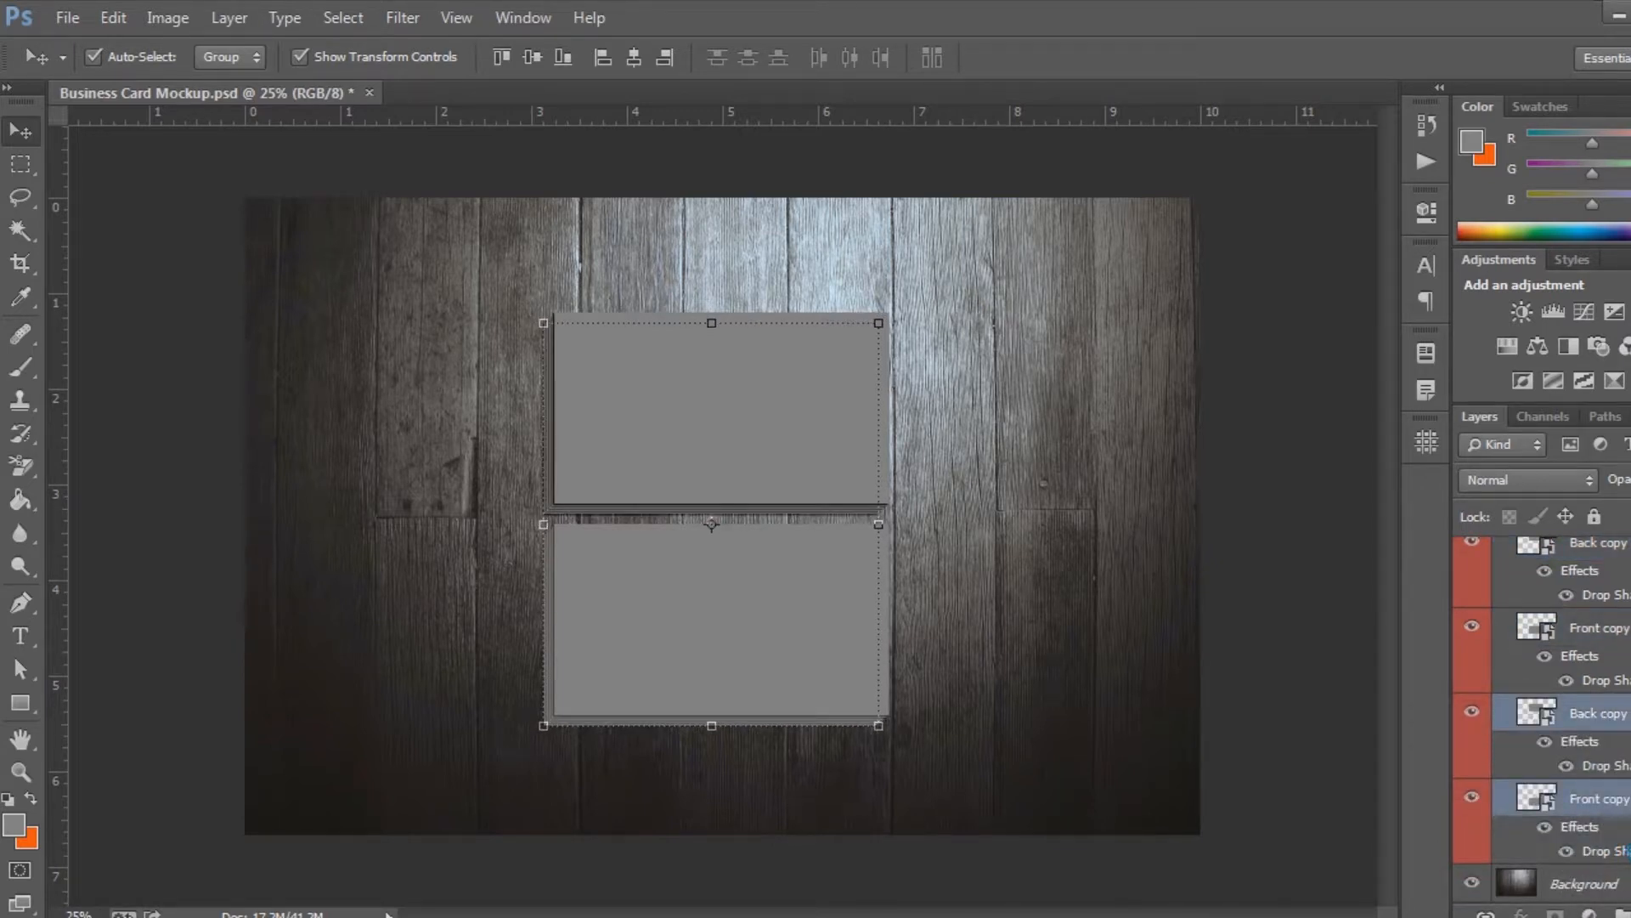
Add a fifth pair of Back and Front copies just above the Background layer, shifted slightly left and down from the fourth
key("ctrl+j")
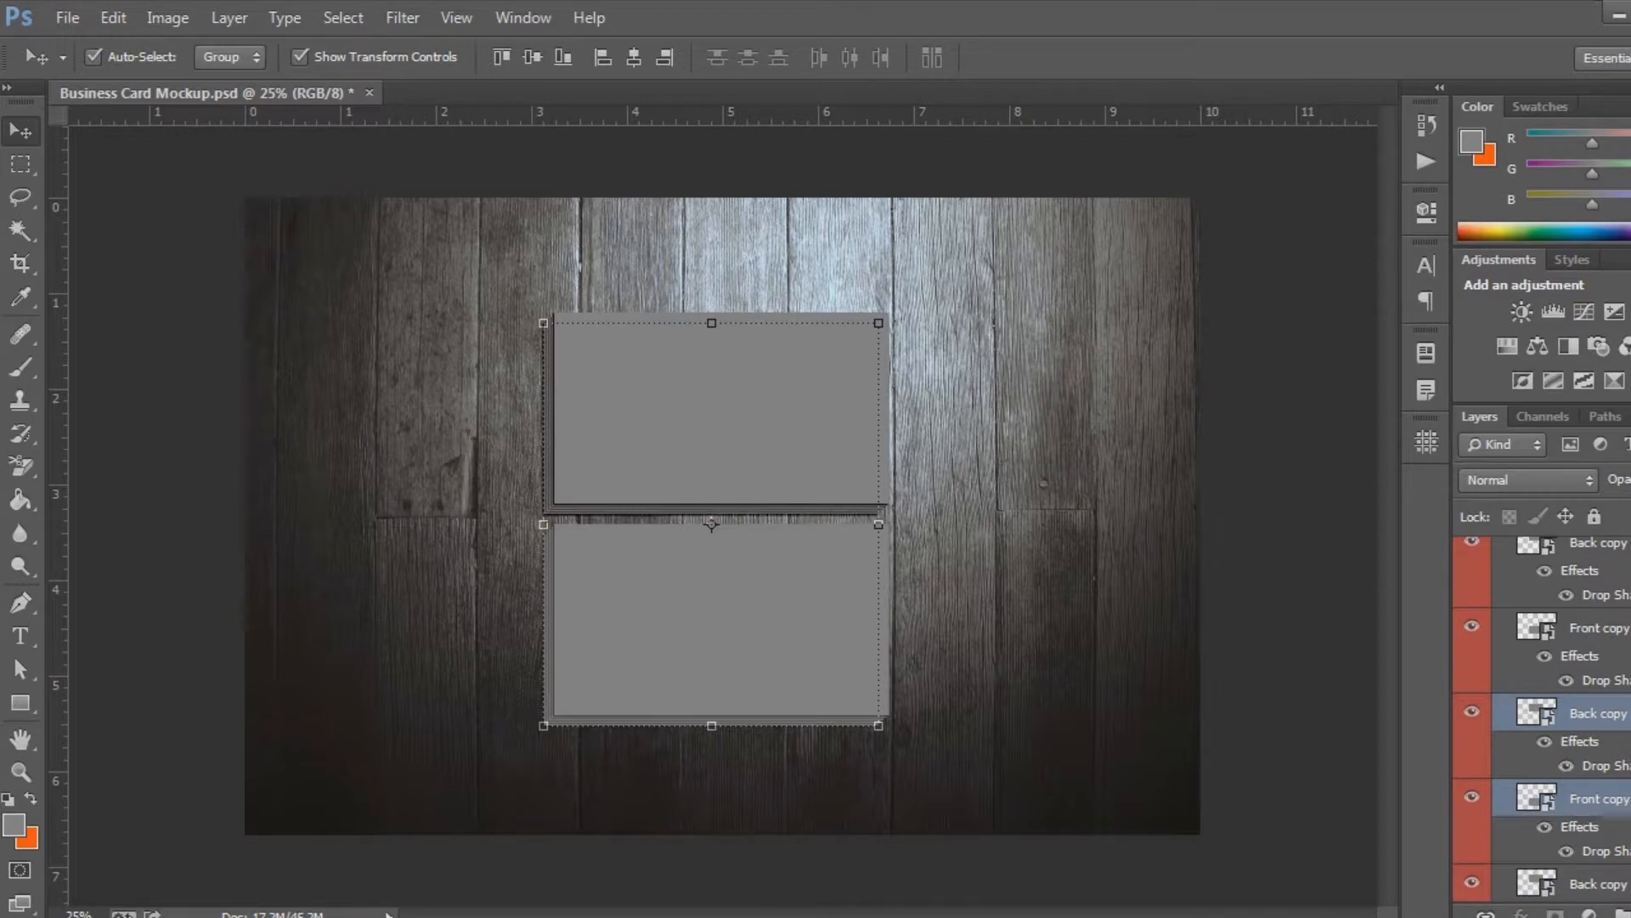
scroll(1626, 841, "down", 3)
left_click_drag(1610, 663, 1624, 858)
key("Left")
key("Left")
key("Left")
key("Down")
key("Down")
key("Down")
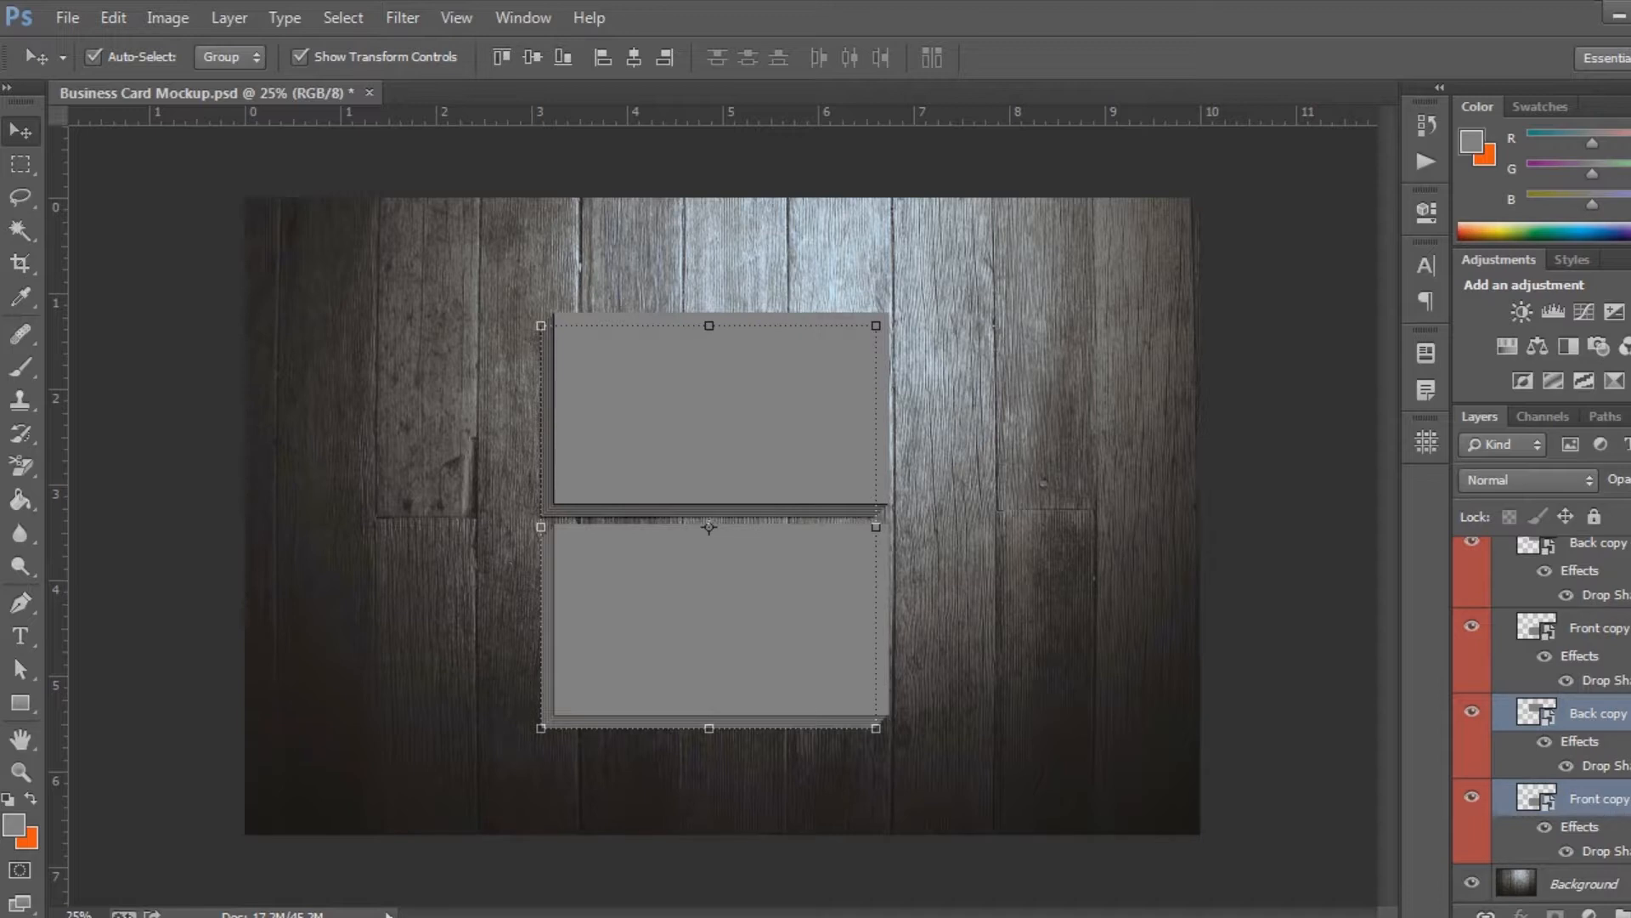
Duplicate the fifth Back and Front pair, move the copies below it, and nudge this sixth pair slightly left and down
key("ctrl+j")
scroll(1618, 722, "down", 3)
left_click_drag(1608, 689, 1622, 865)
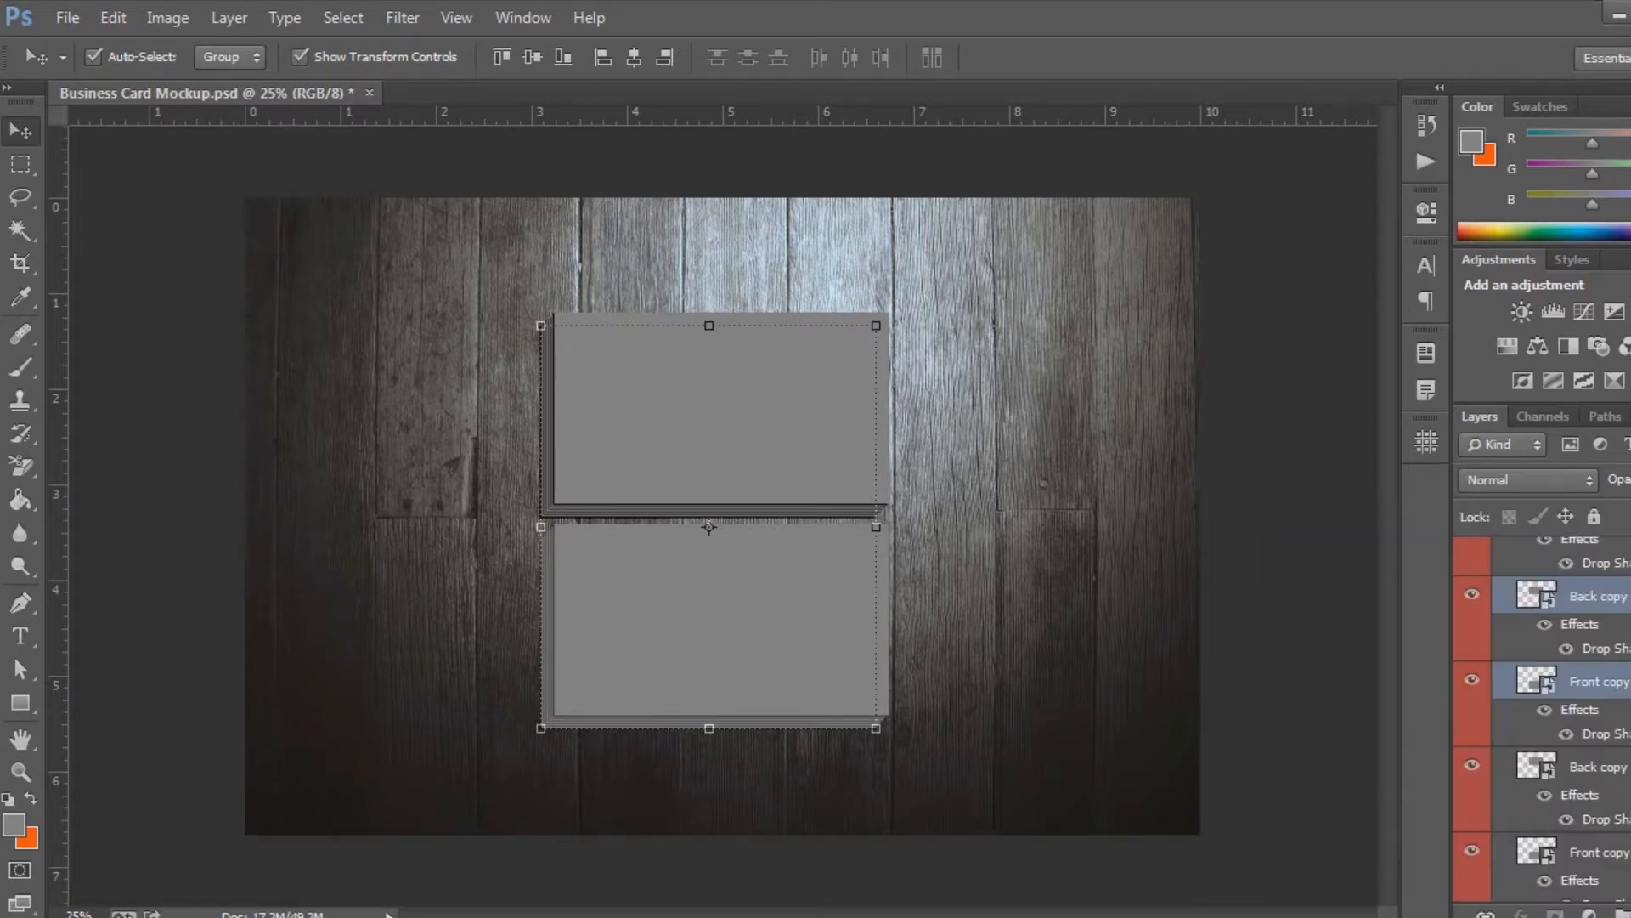
left_click_drag(1626, 690, 1610, 850)
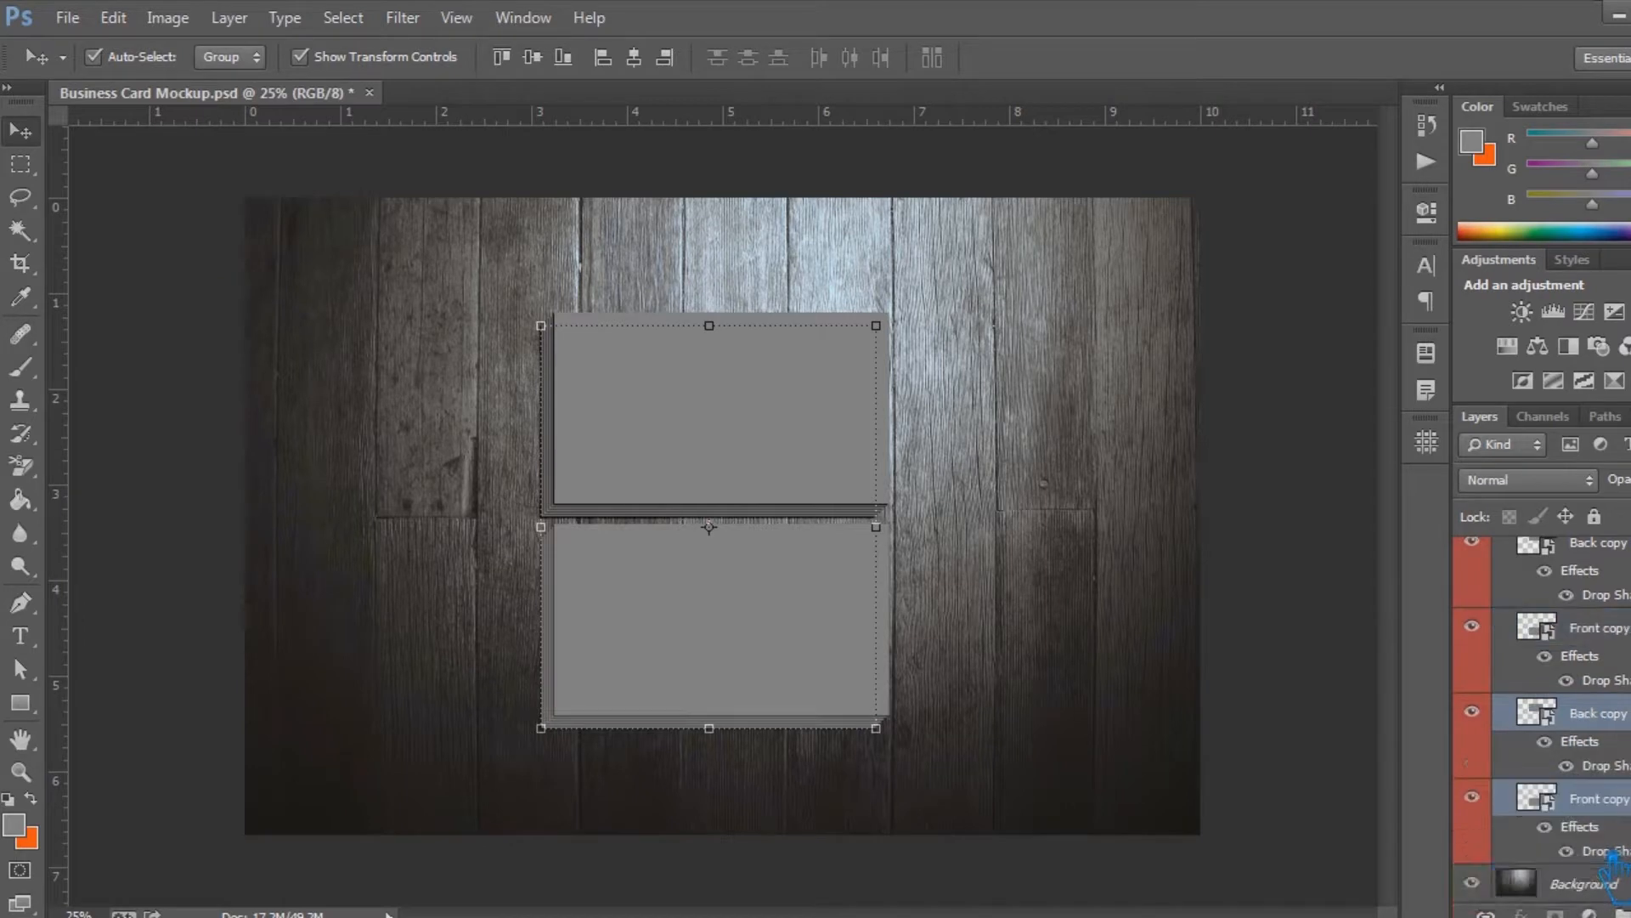
key("Left")
key("Left")
key("Down")
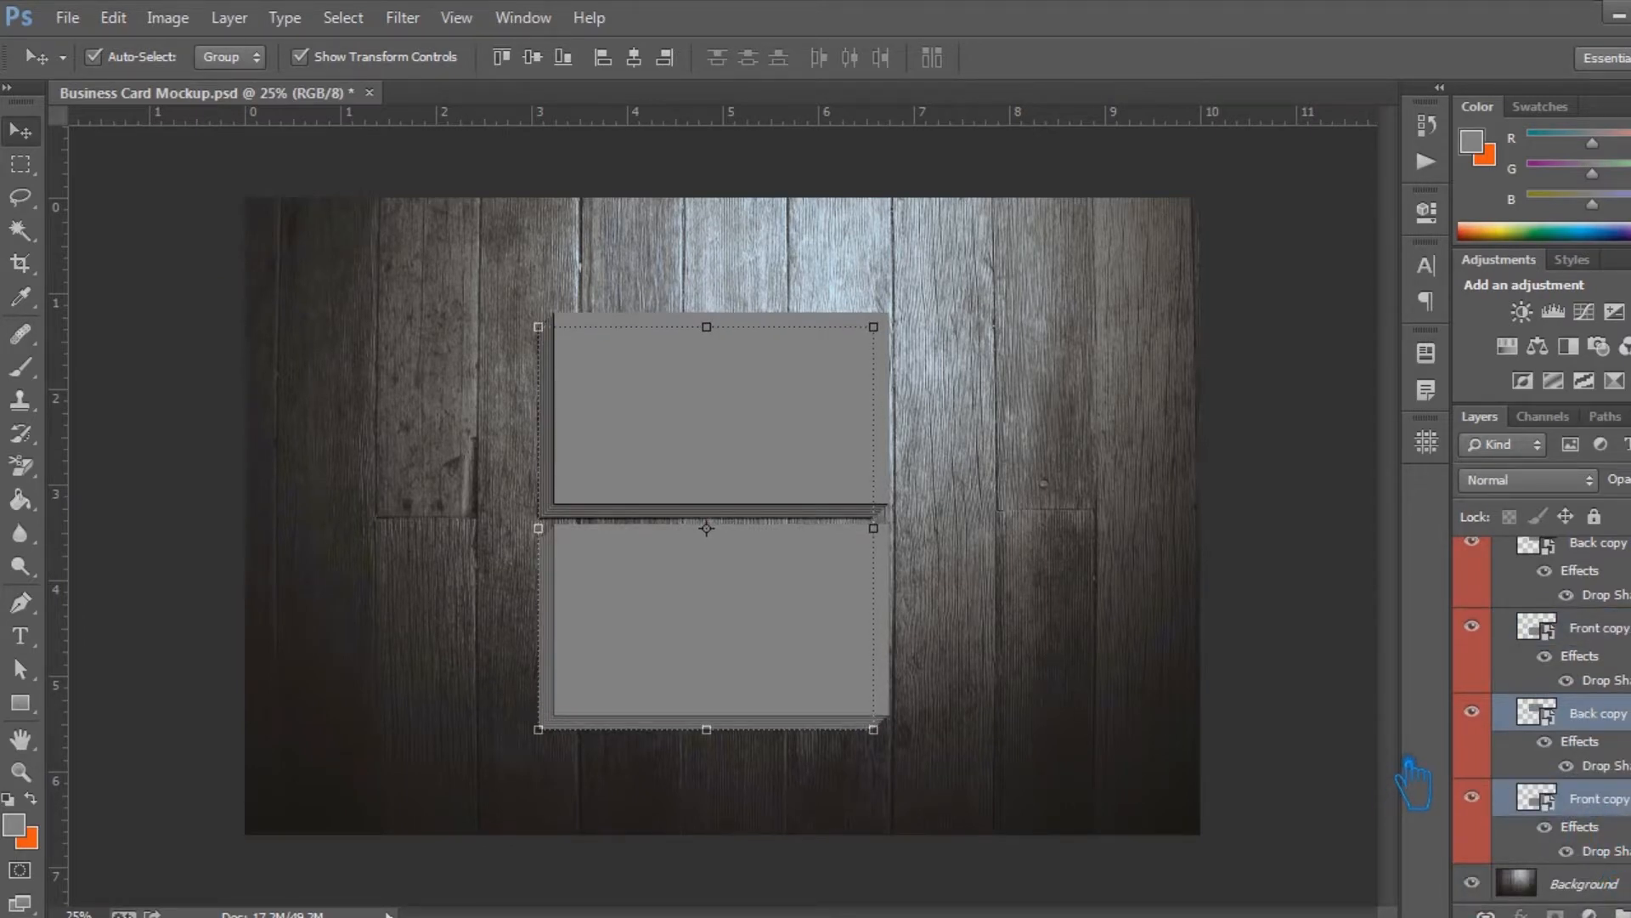
Create a seventh pair of Back and Front copies under the sixth, shifted slightly left and down
key("ctrl+j")
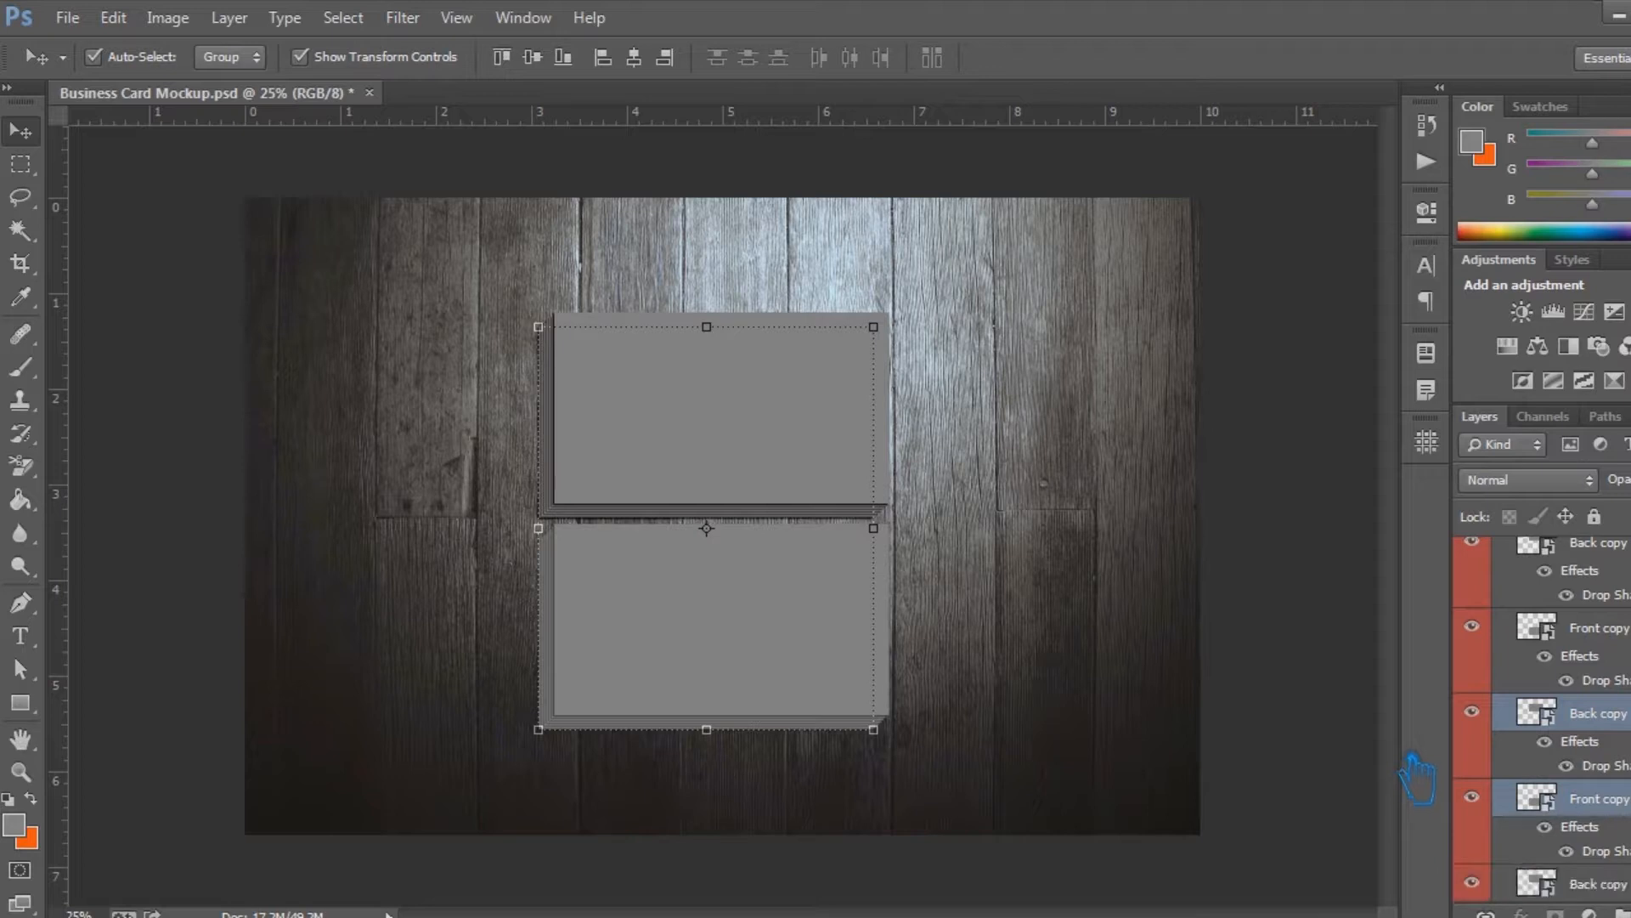
scroll(1615, 698, "down", 3)
left_click(1614, 713)
left_click(1614, 799, "shift")
key("shift+Left")
key("shift+Down")
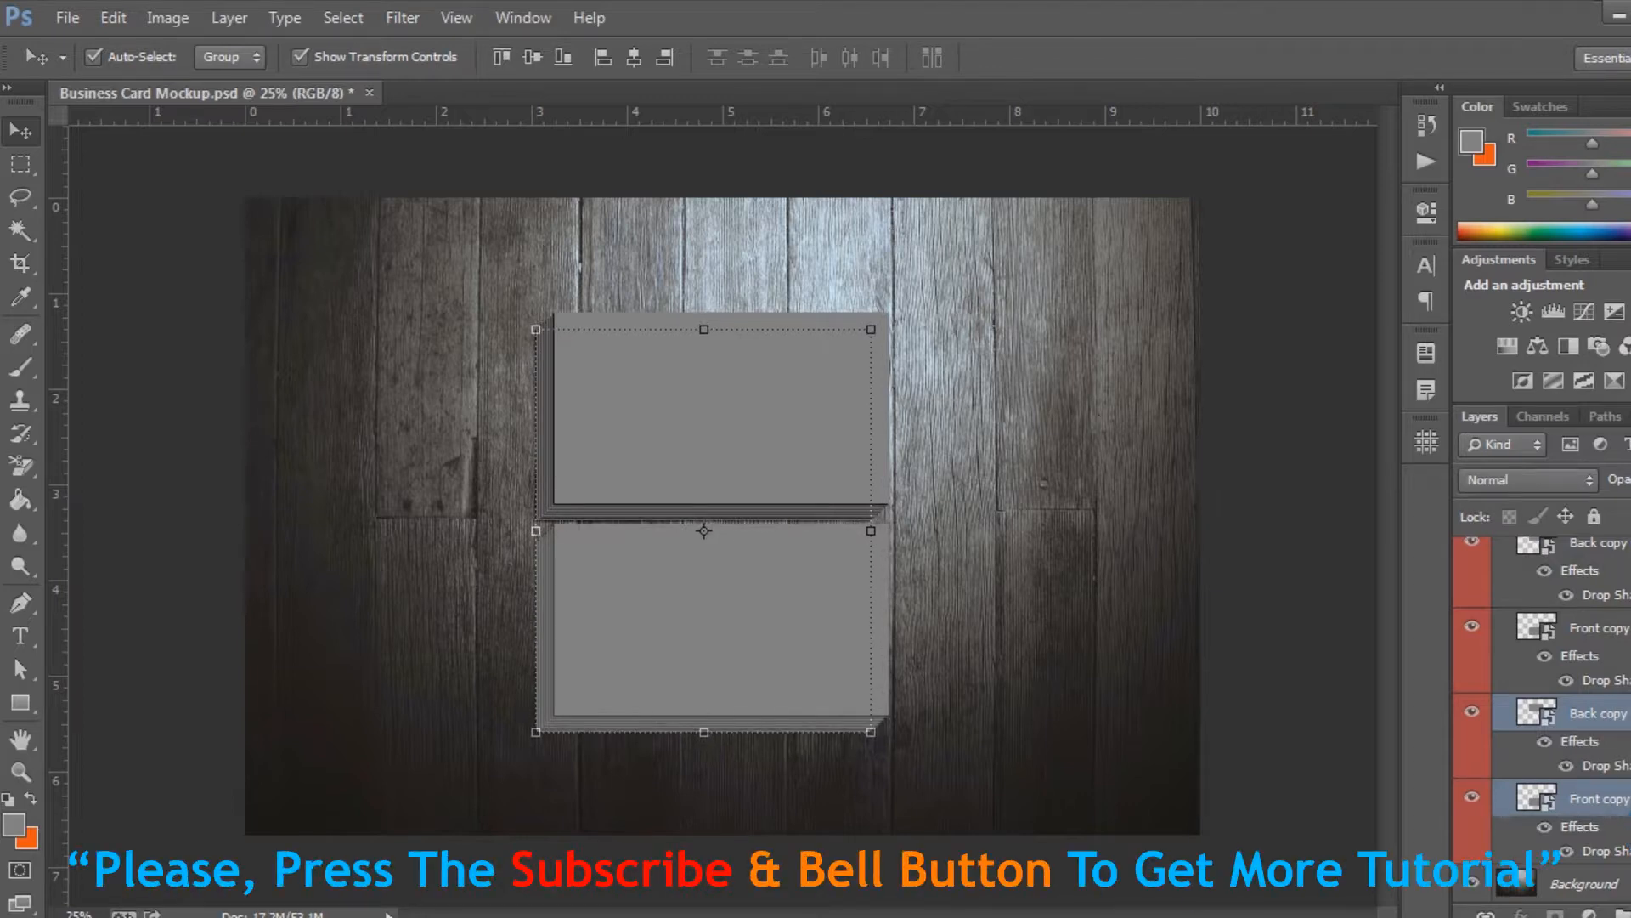
Duplicate the seventh Back and Front pair, place the copies beneath it, and offset this eighth pair slightly left and down
key("ctrl+j")
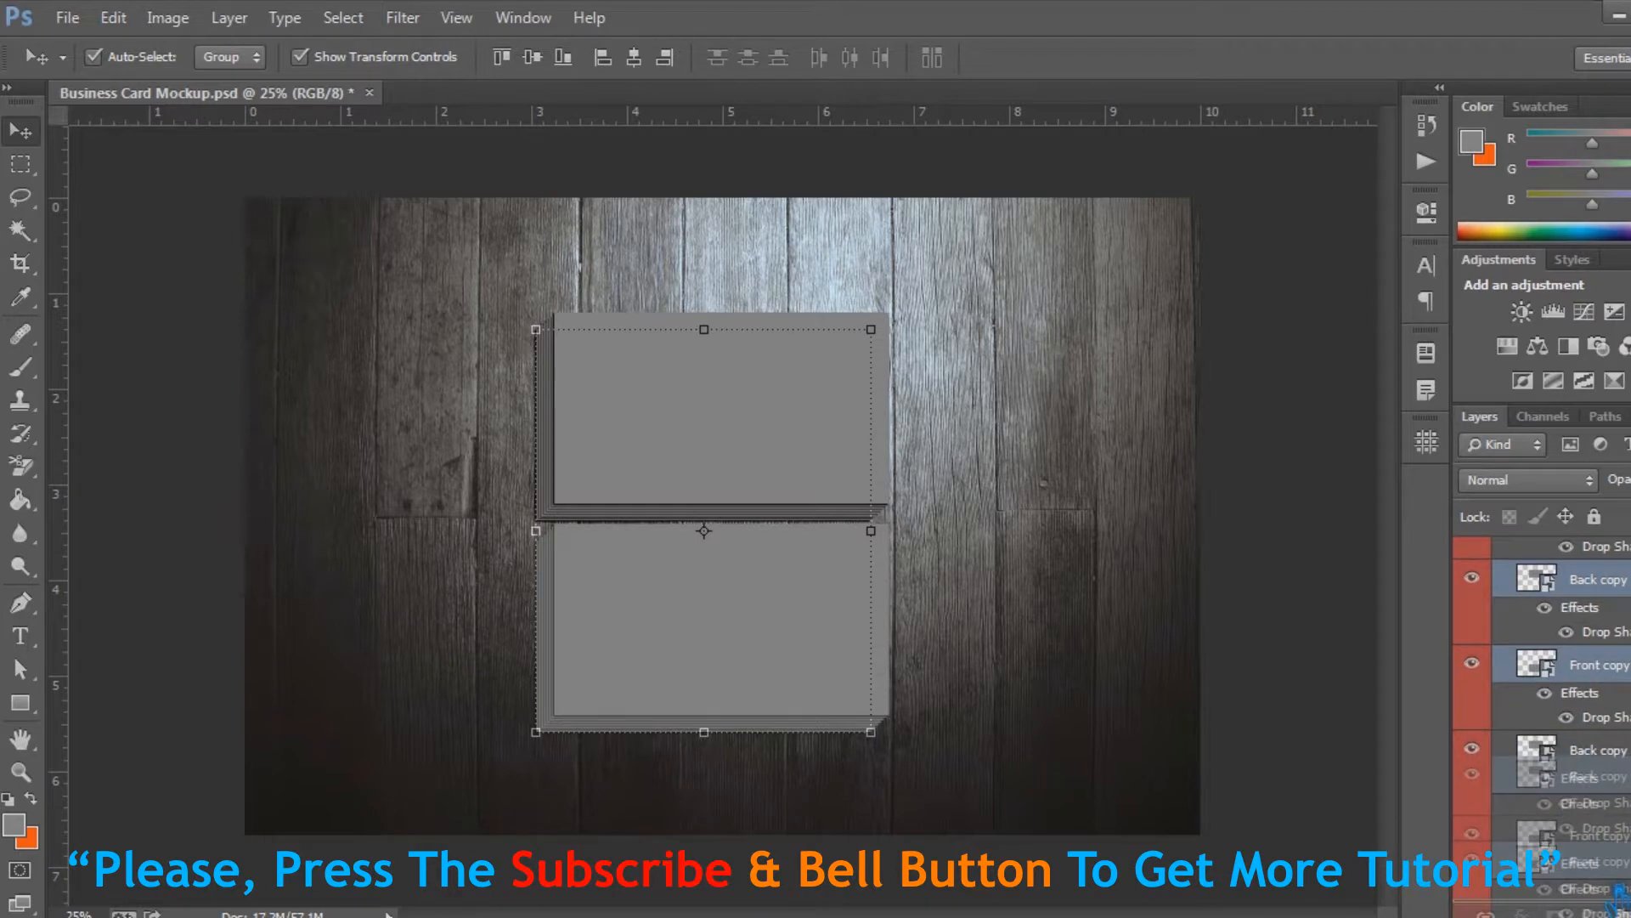
key("Left")
key("Left")
key("Down")
key("Down")
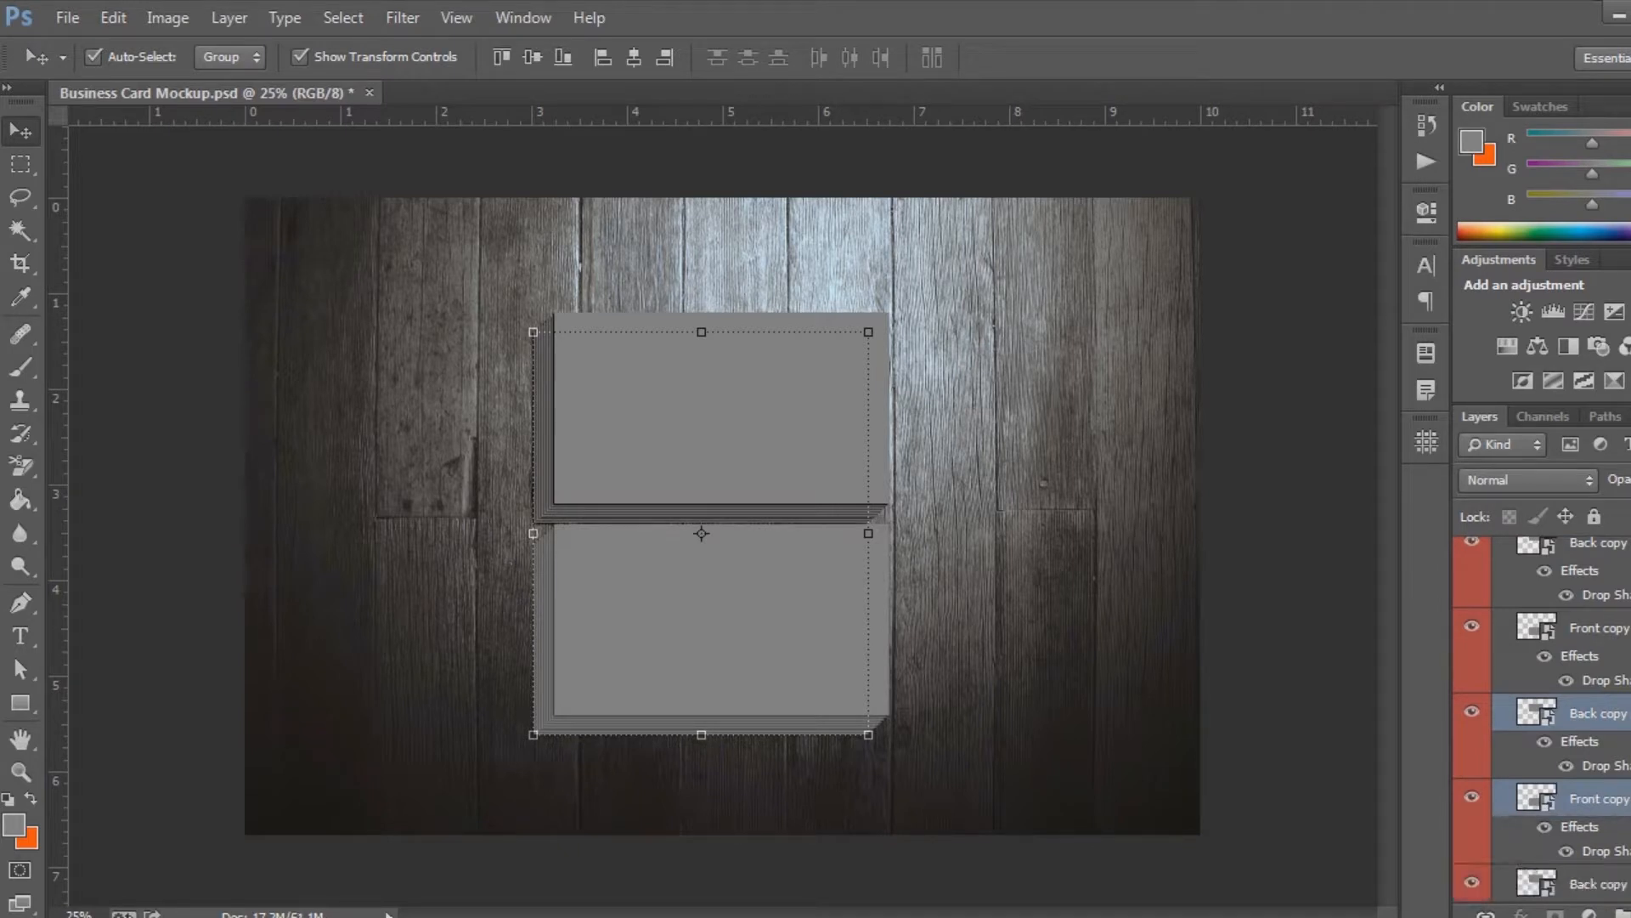
Add a ninth pair of Back and Front copies beneath the eighth, nudged one more small step left and down
scroll(1614, 811, "down", 3)
scroll(1606, 743, "down", 2)
left_click_drag(1598, 639, 1624, 867)
key("shift+Left")
key("shift+Down")
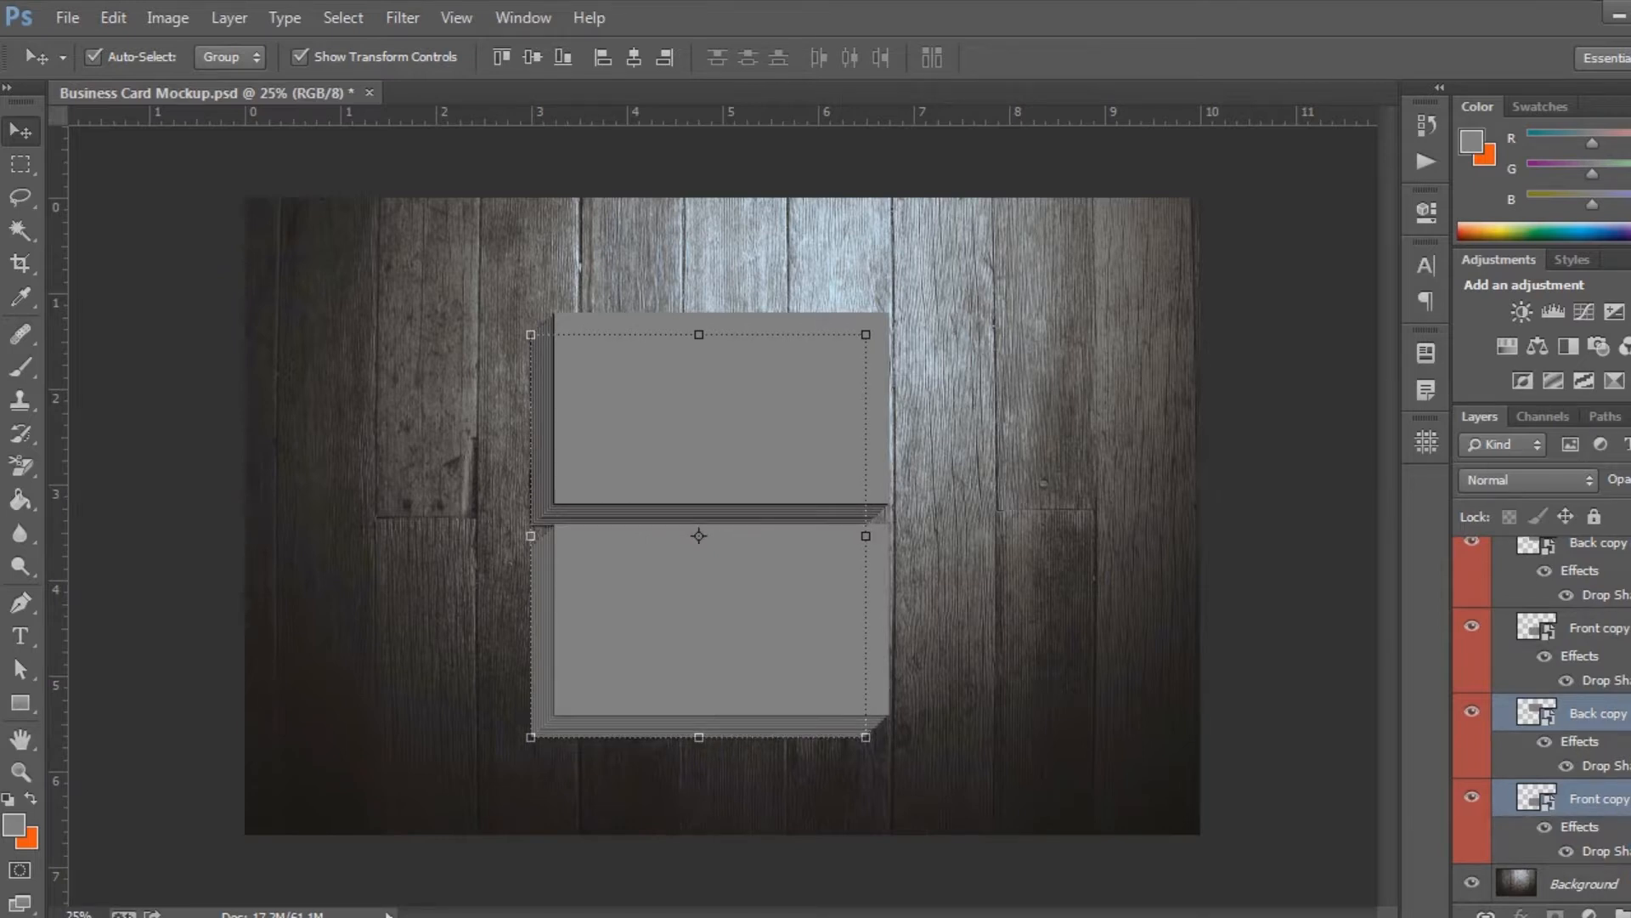
Duplicate the ninth Back and Front pair, move the copies just above the Background layer, and nudge them slightly left and down
key("ctrl+j")
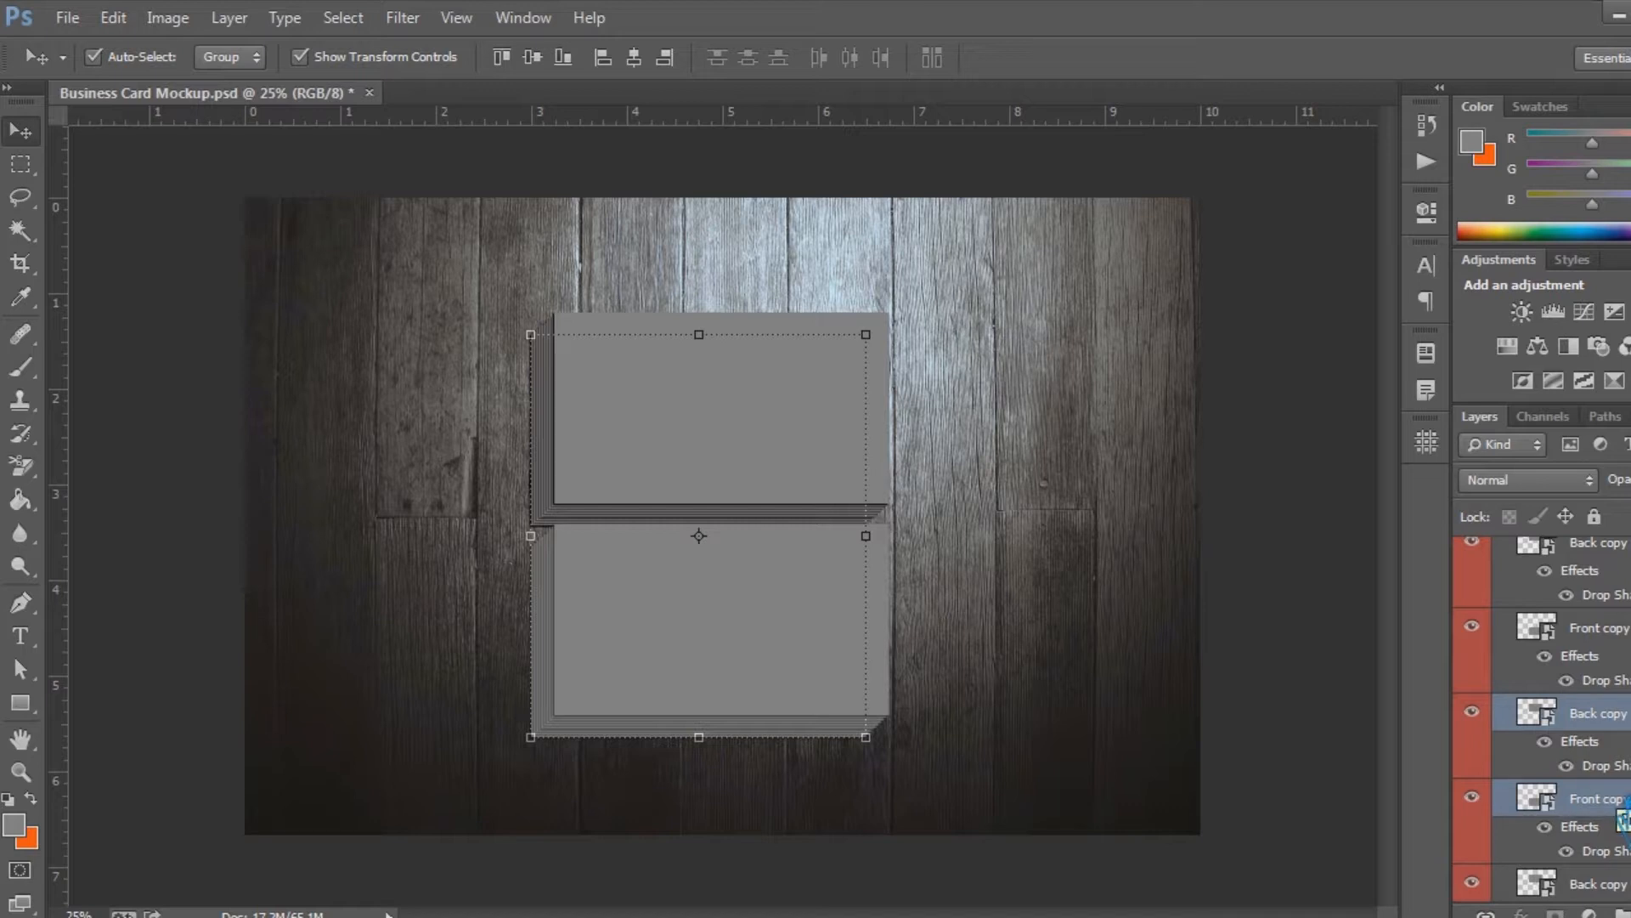
left_click_drag(1619, 803, 1623, 868)
key("Left")
key("Left")
key("Down")
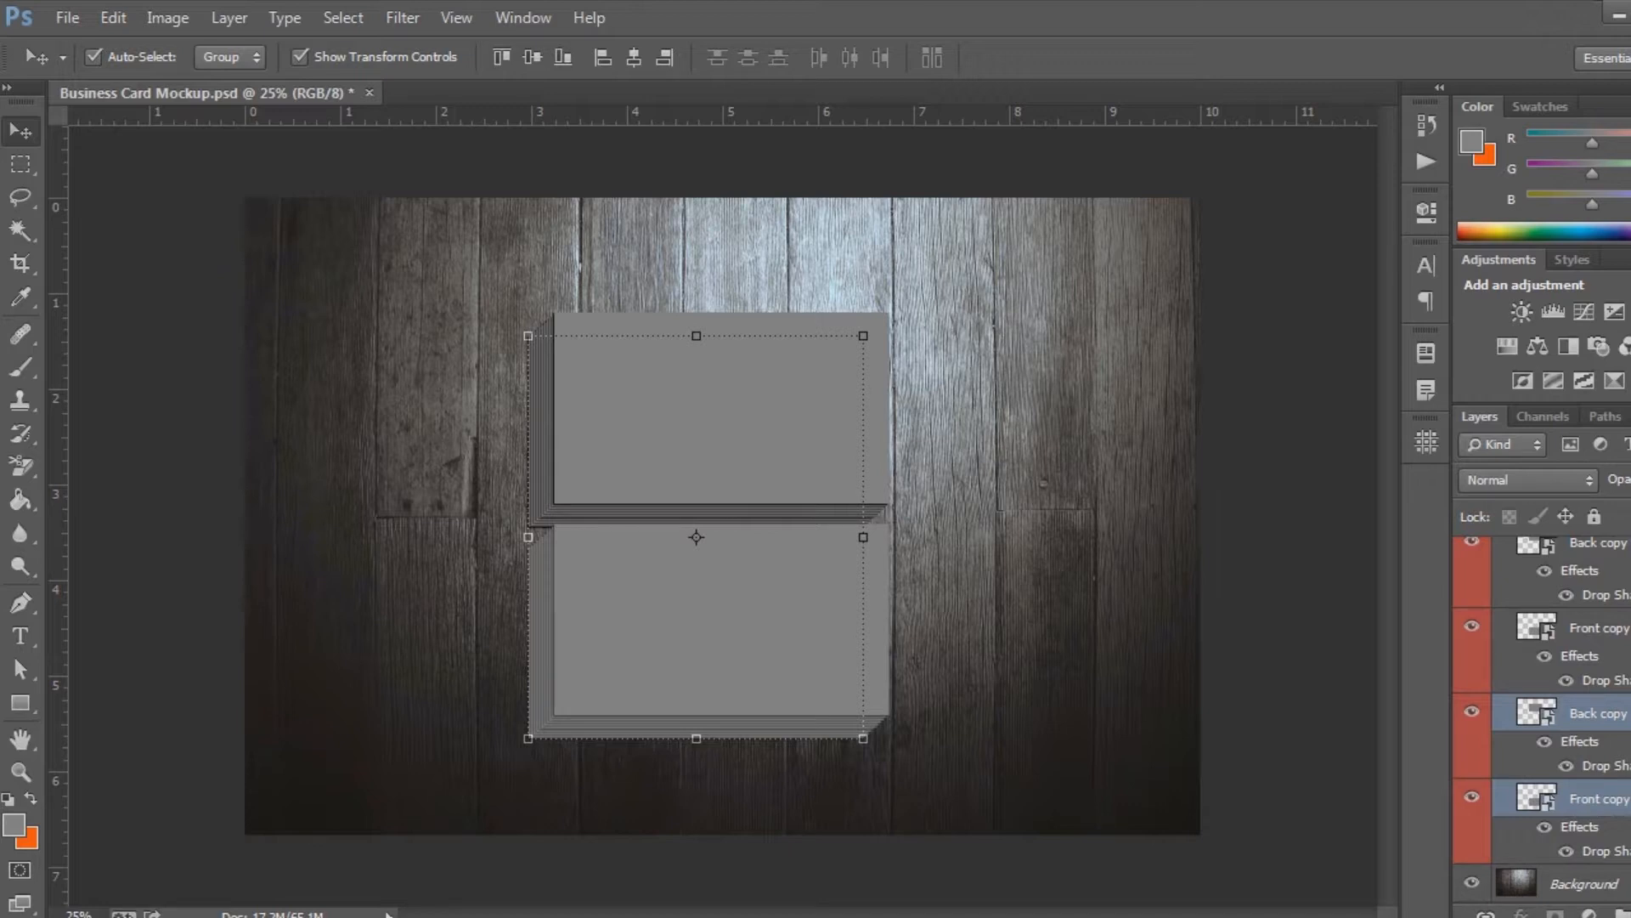
Add an eleventh pair of Back and Front copies beneath the tenth, offset slightly left and down
key("ctrl+j")
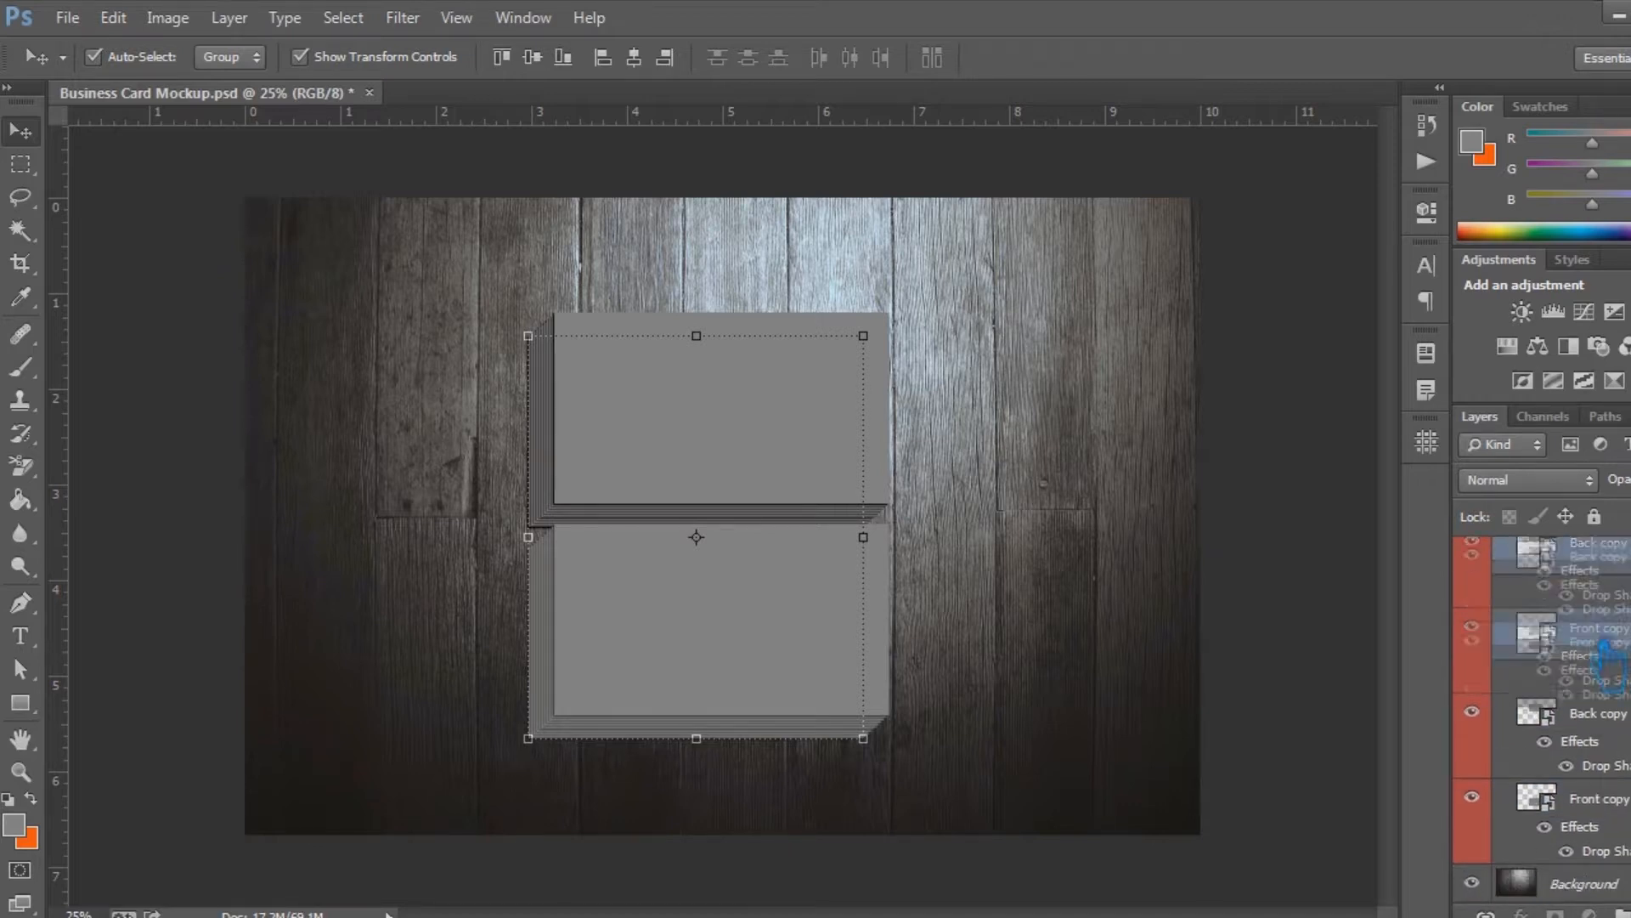
left_click_drag(1612, 815, 1616, 822)
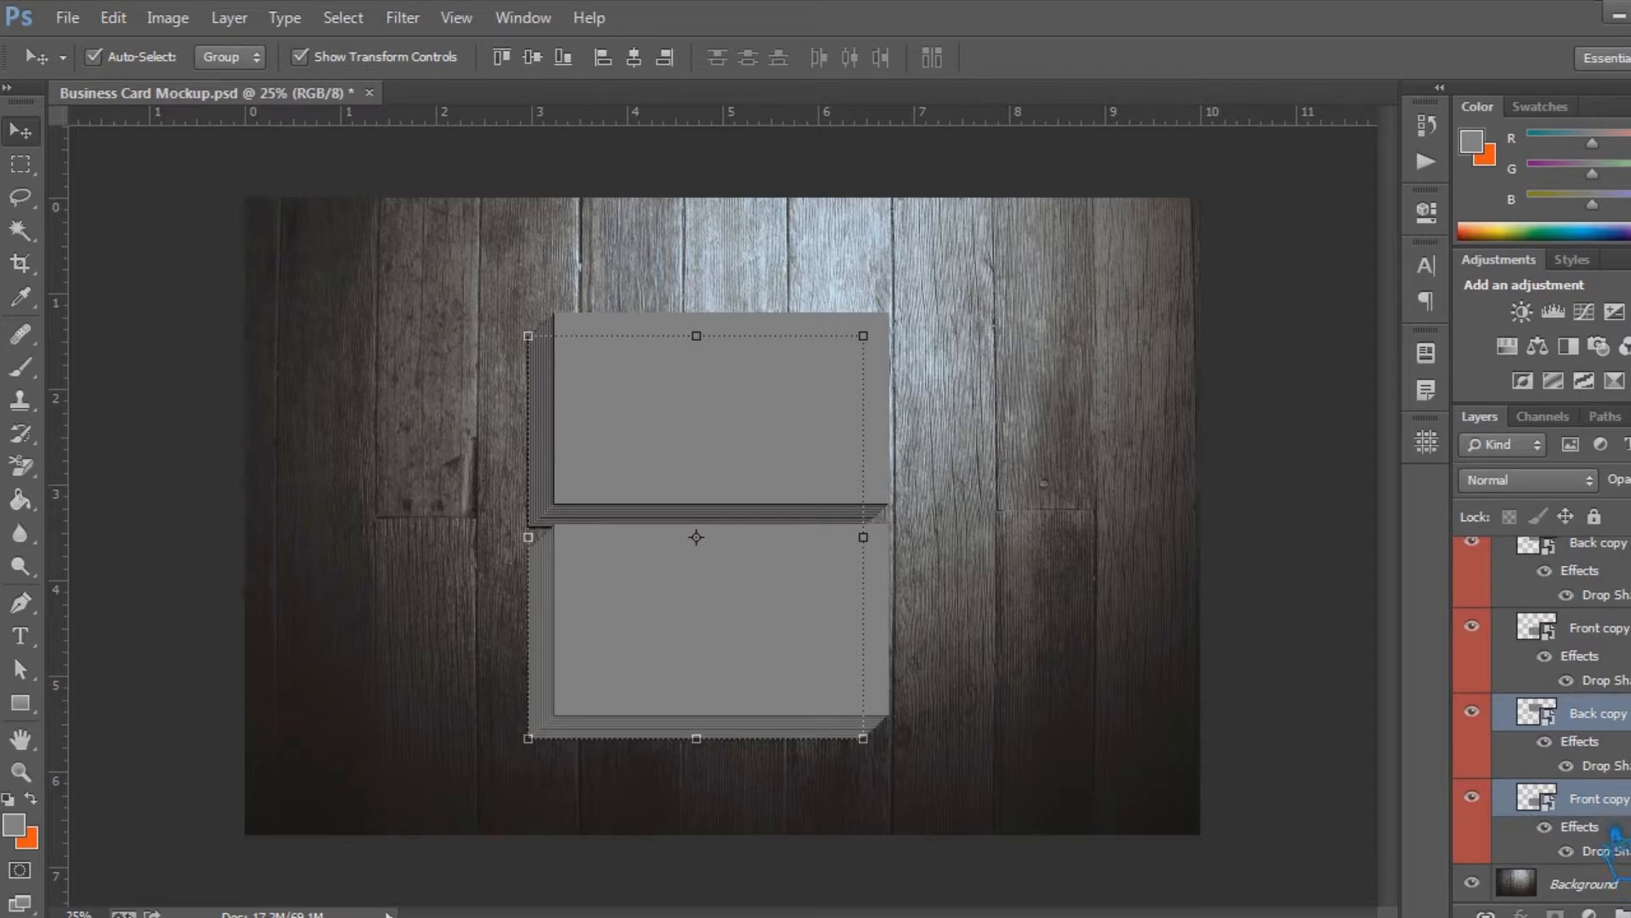
key("shift+Left")
key("shift+Down")
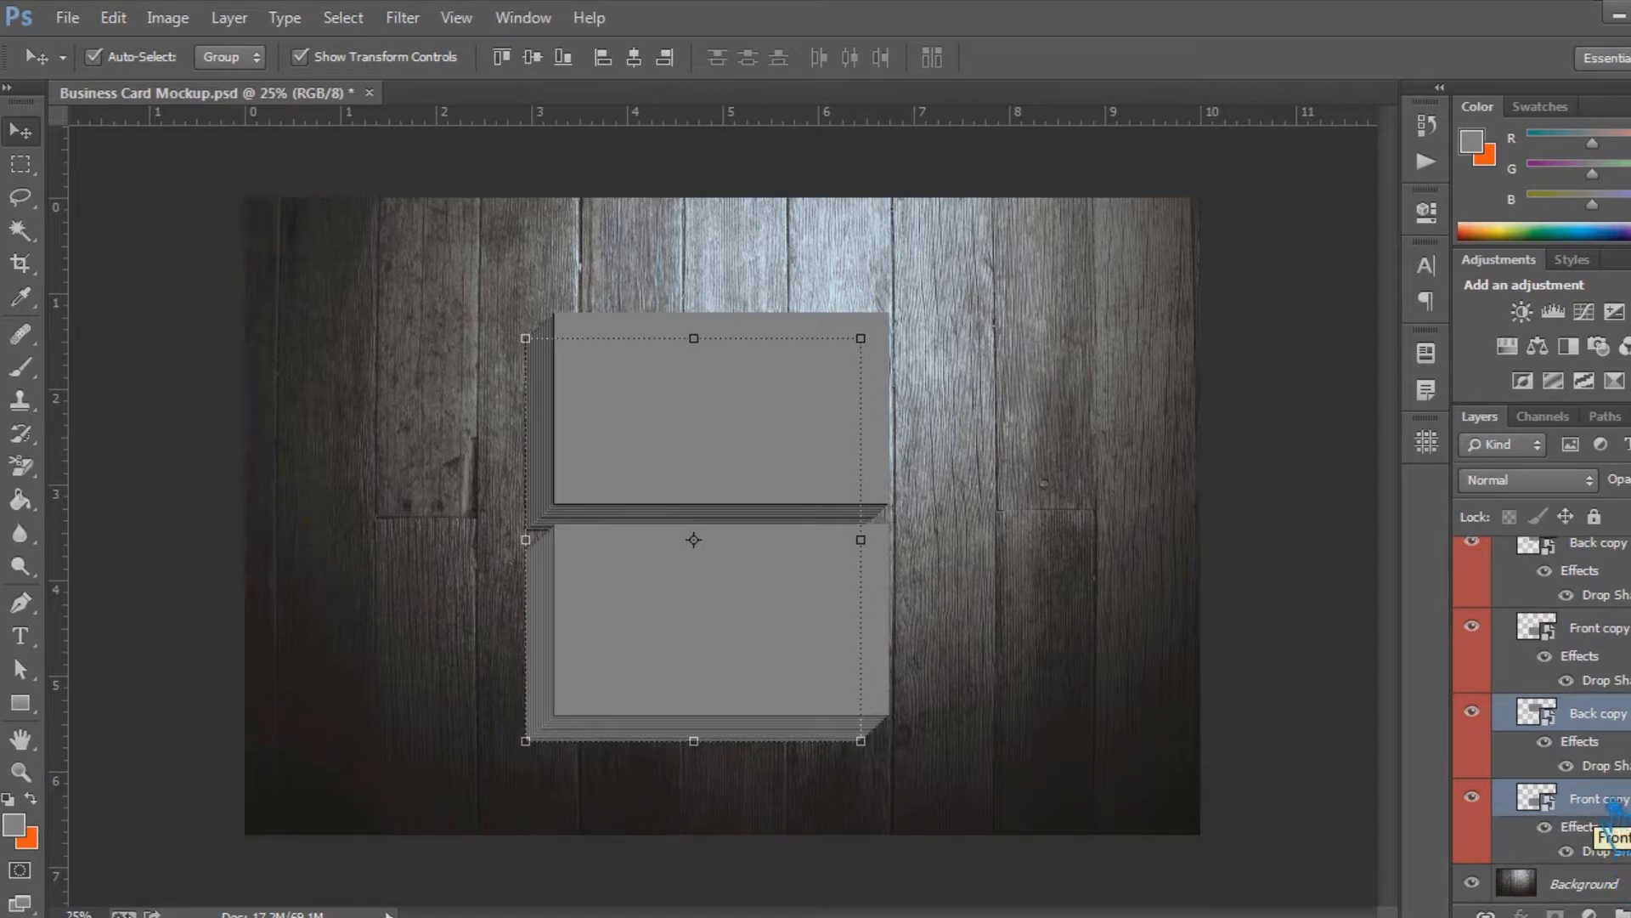
Duplicate the eleventh Back and Front pair, place the copies below it, and shift this twelfth pair slightly left and down
key("ctrl+j")
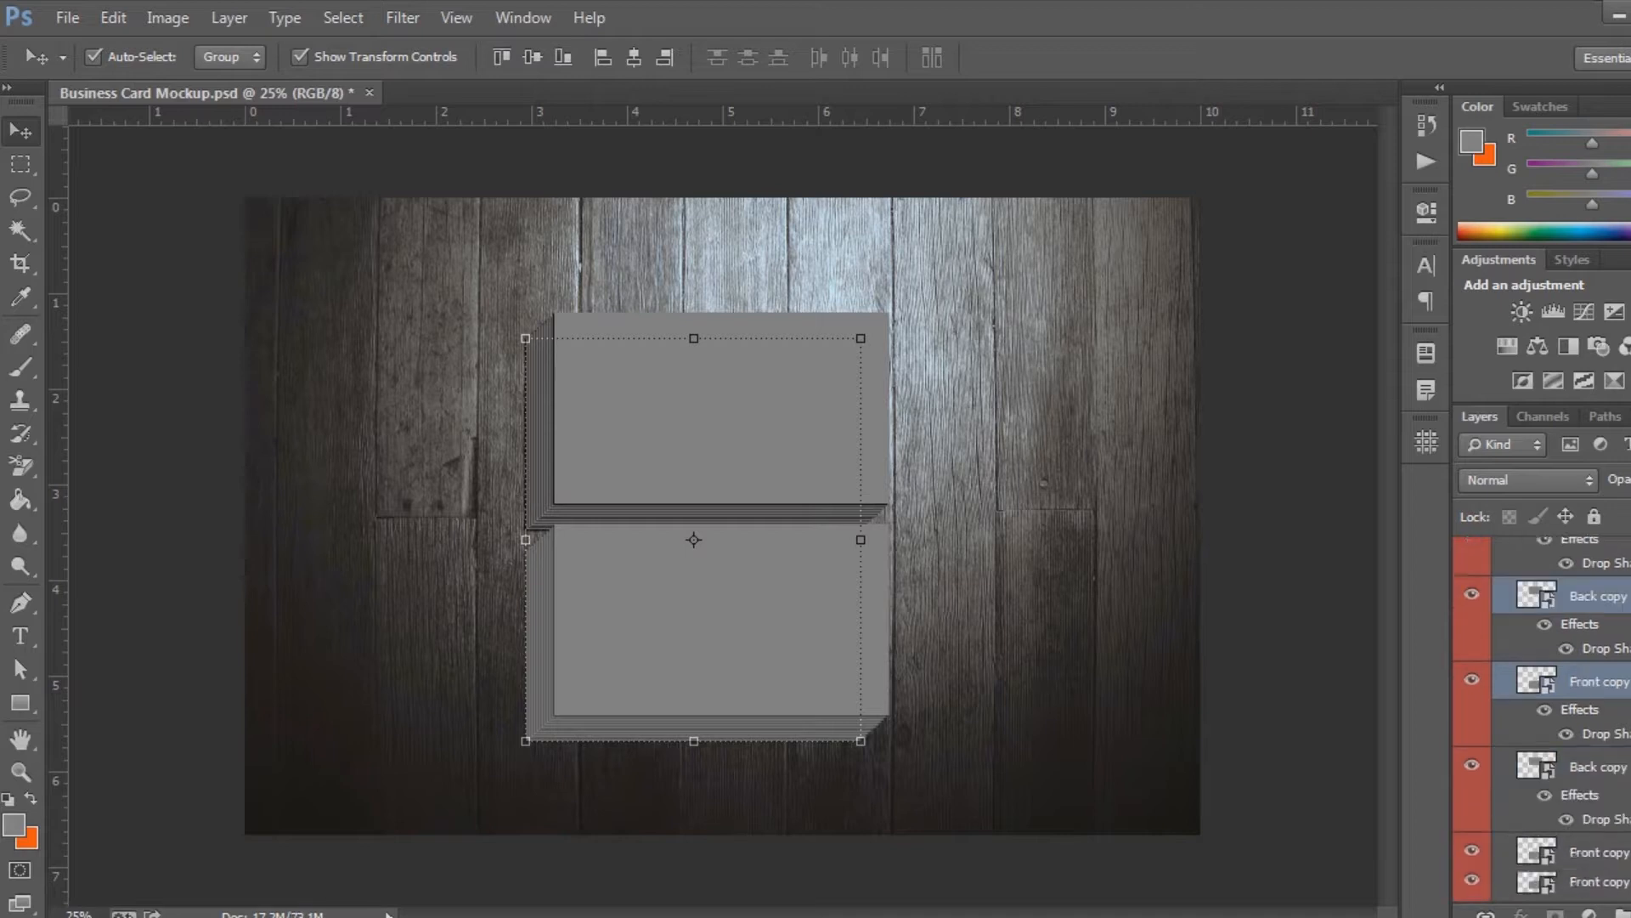
left_click_drag(1623, 693, 1620, 901)
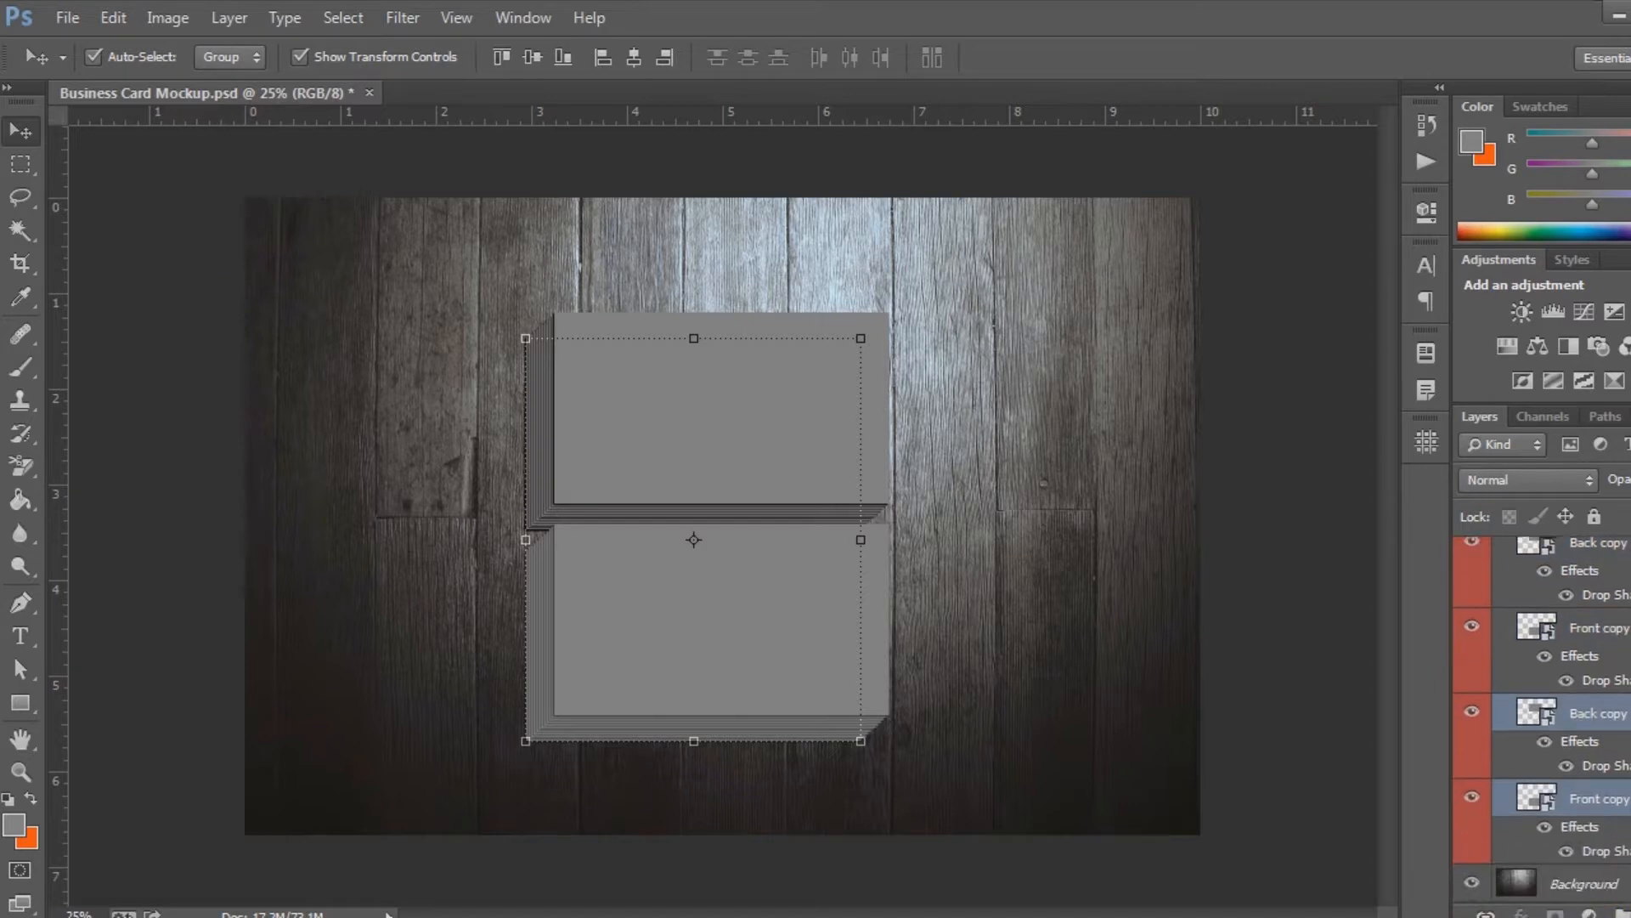
key("shift+Left")
key("shift+Down")
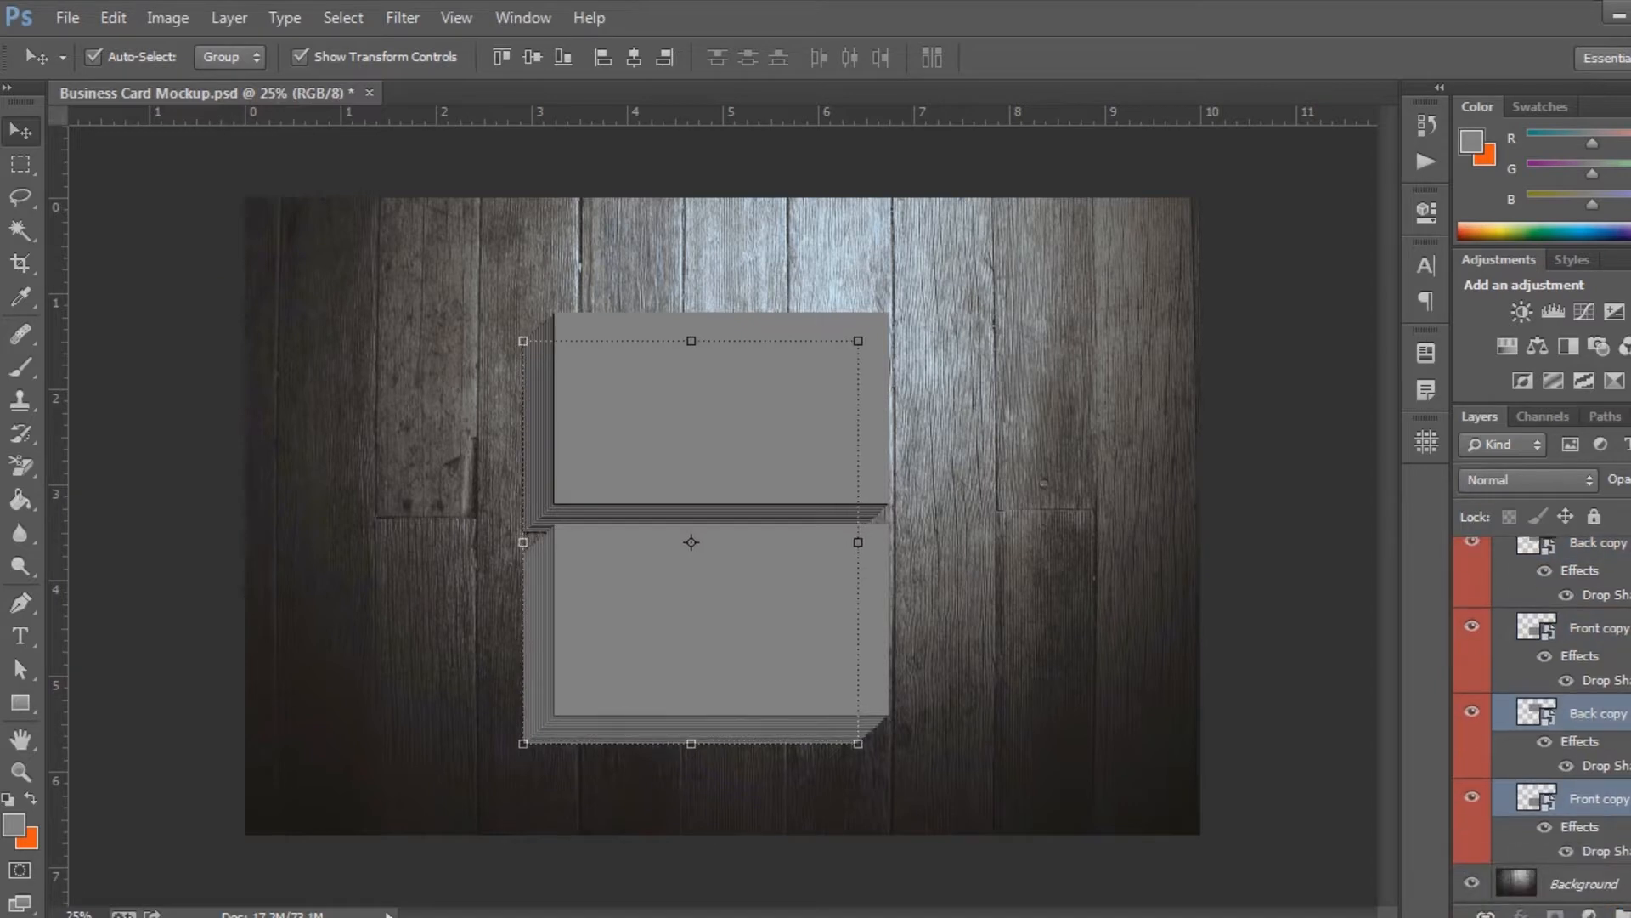
Add a thirteenth pair of Back and Front copies beneath the twelfth, nudged slightly left and down
key("ctrl+j")
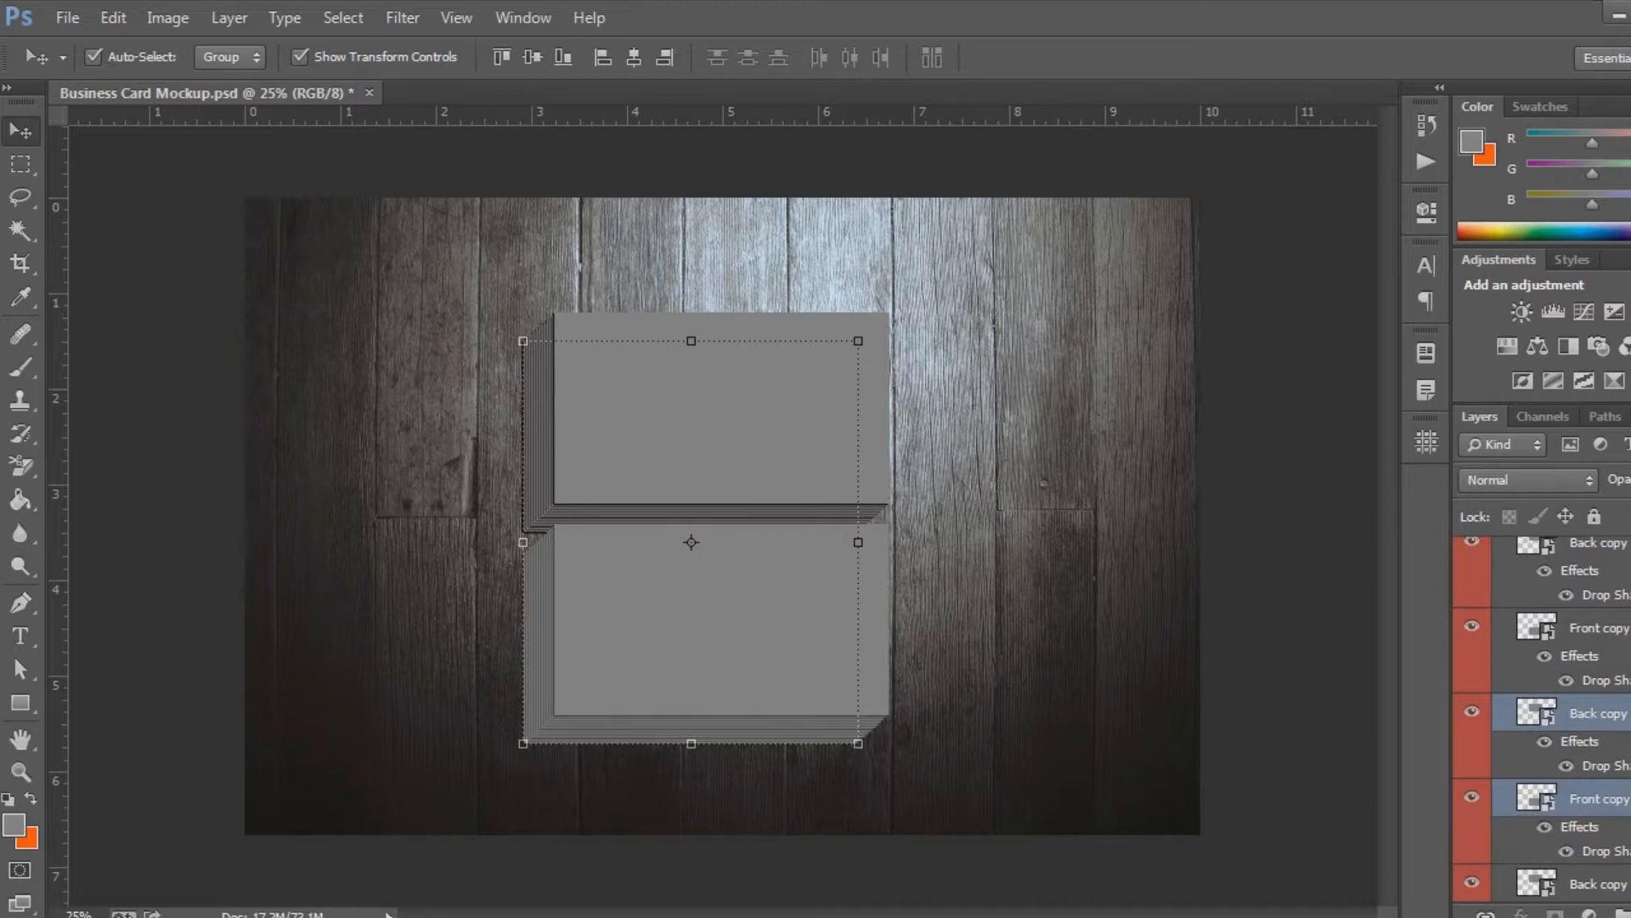
scroll(1591, 786, "down", 2)
left_click_drag(1593, 693, 1619, 905)
key("shift+Left")
key("shift+Down")
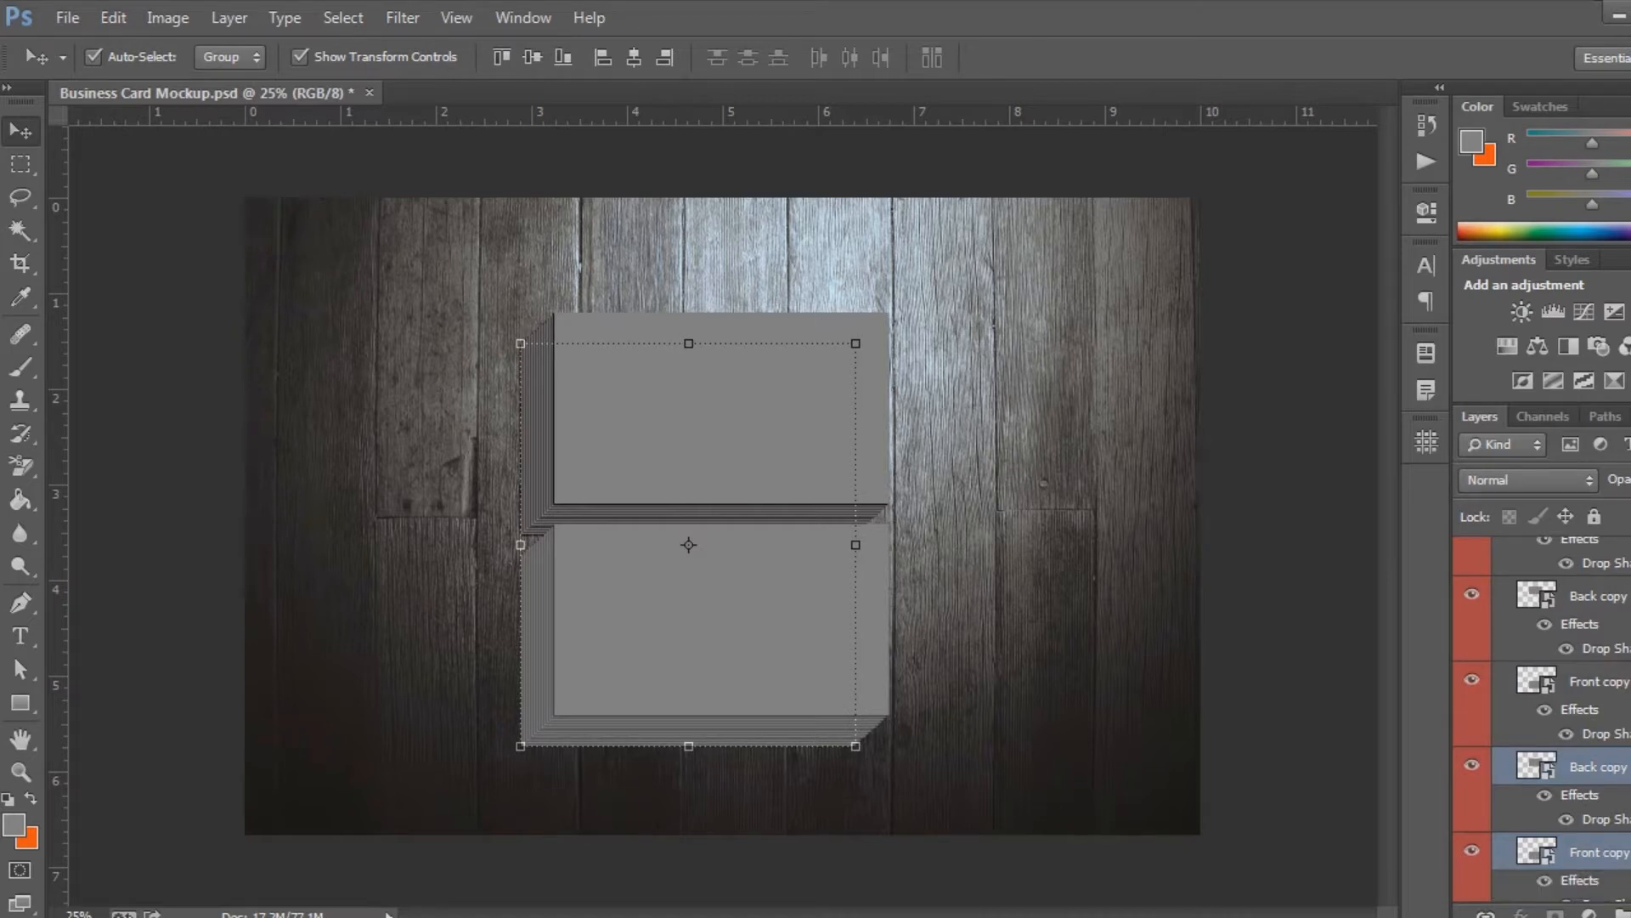
Add fourteenth and fifteenth pairs of Back and Front copies at the base of the stack, each offset slightly farther left and down
scroll(1625, 871, "down", 2)
scroll(1625, 764, "down", 2)
left_click_drag(1602, 656, 1622, 875)
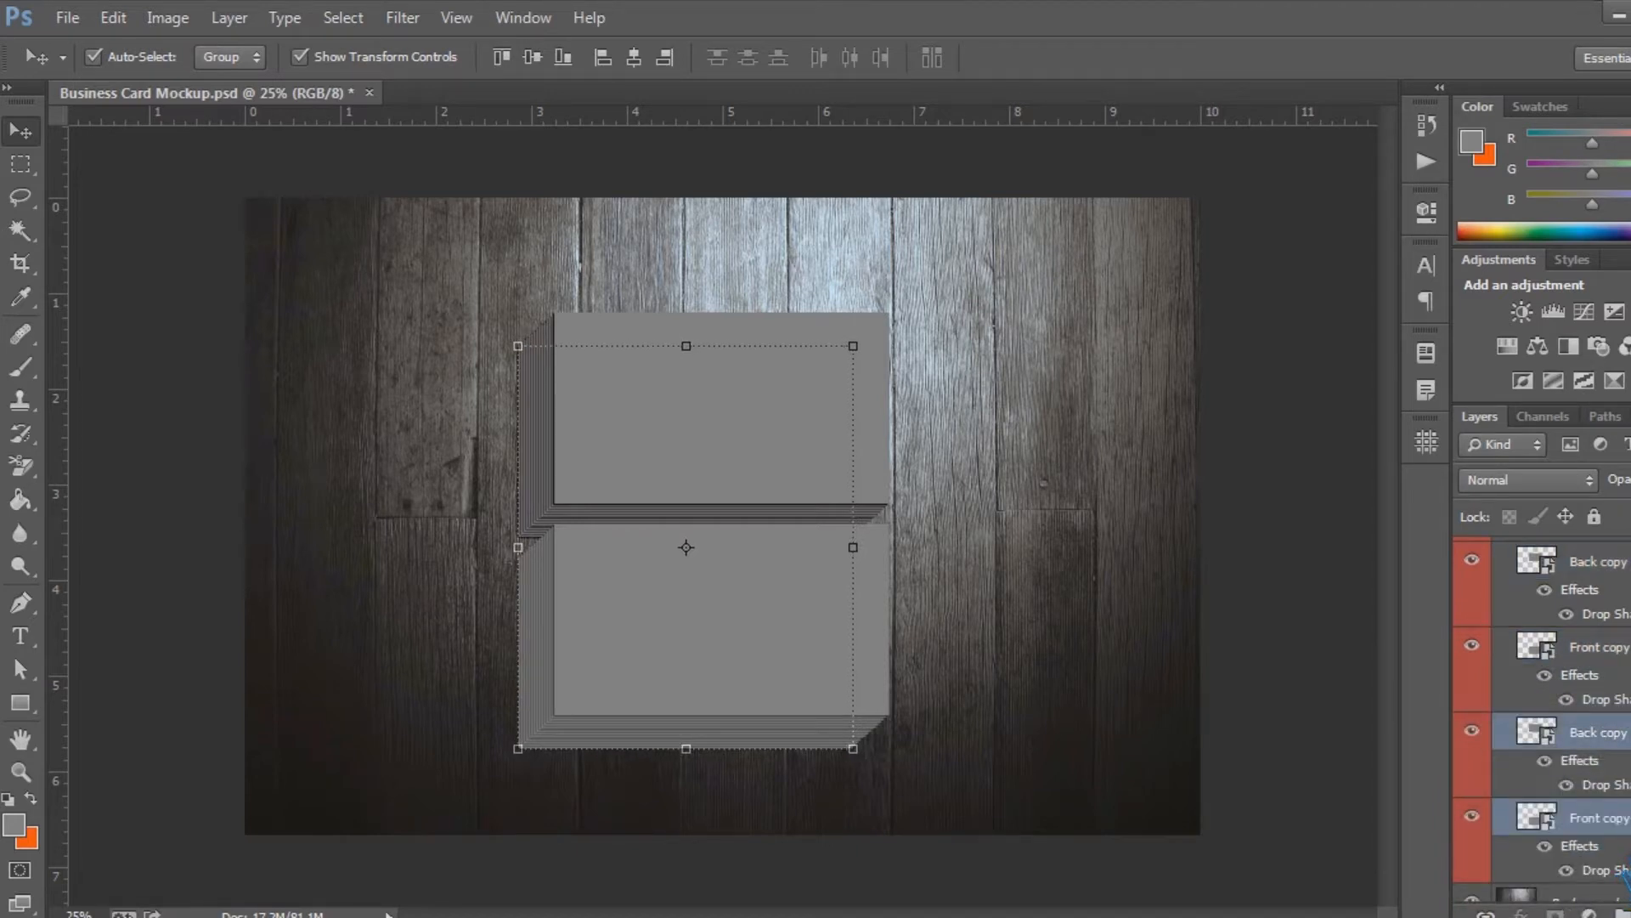
mouse_move(1622, 865)
left_mouse_down()
mouse_move(1613, 841)
mouse_move(1618, 887)
left_mouse_up()
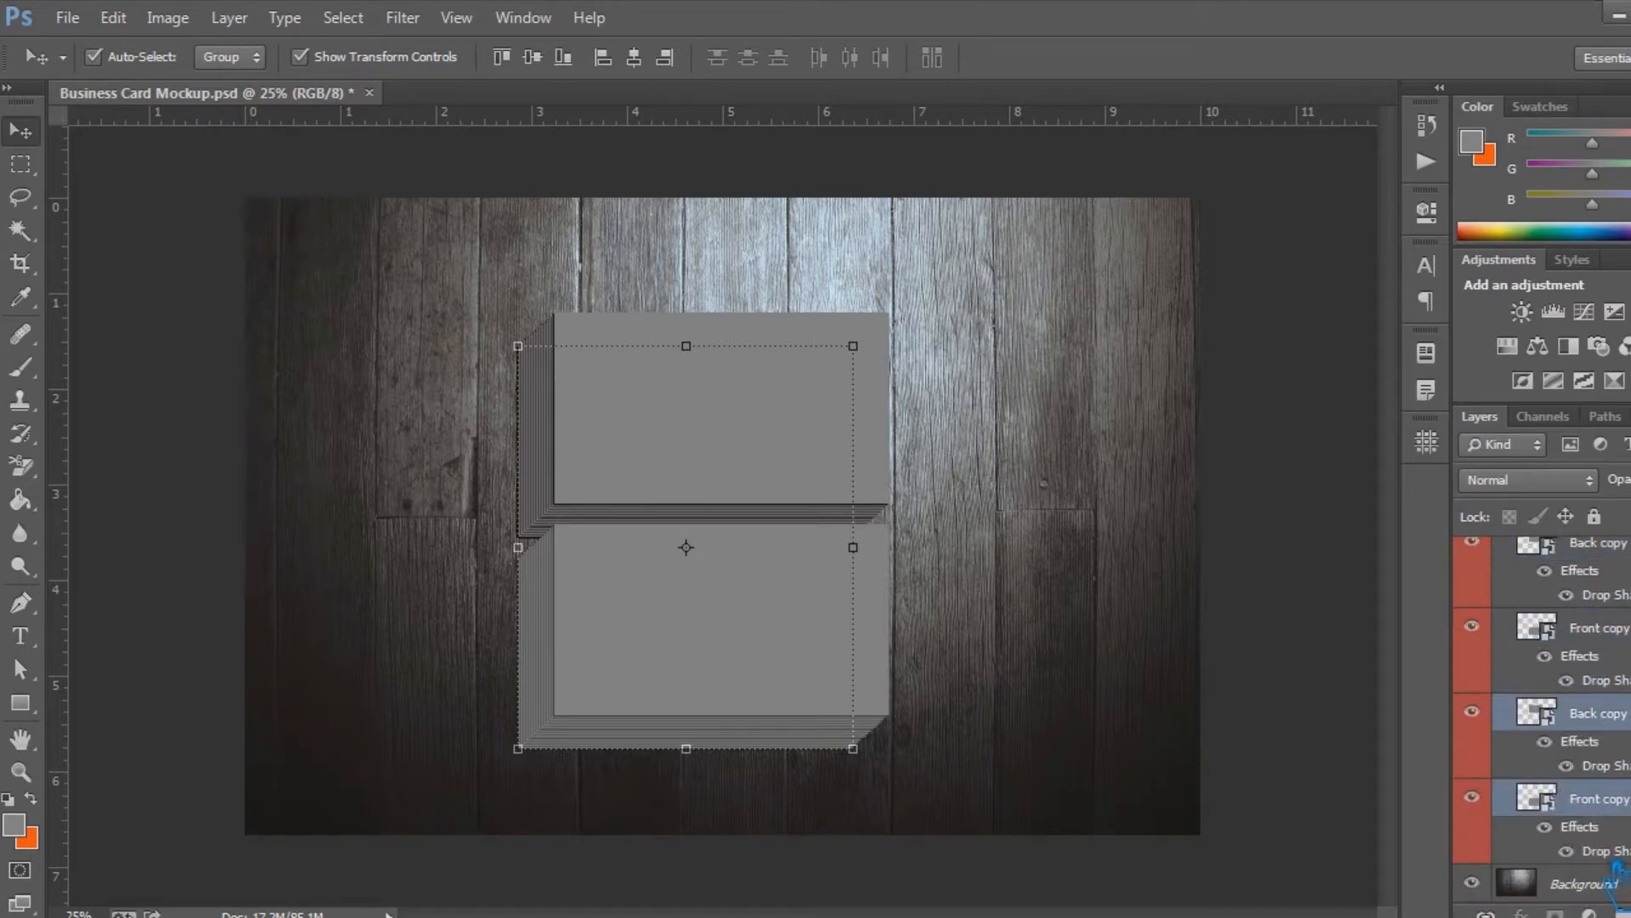
key("shift+Left")
key("shift+Down")
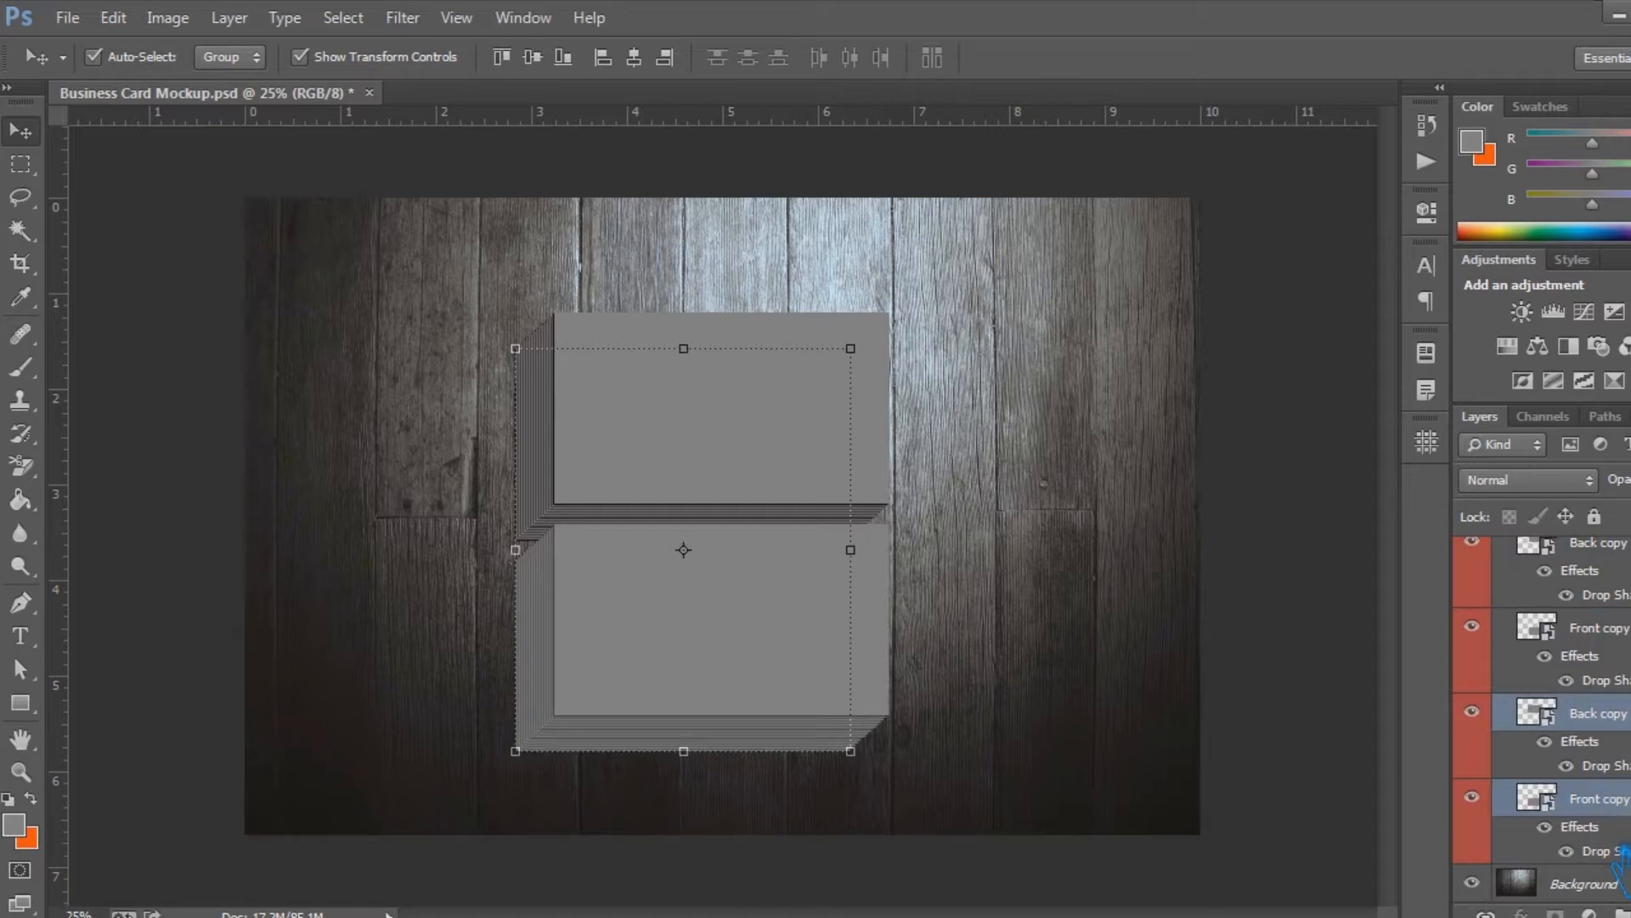
Select the Don't Touch group and collapse it
scroll(1627, 578, "up", 12)
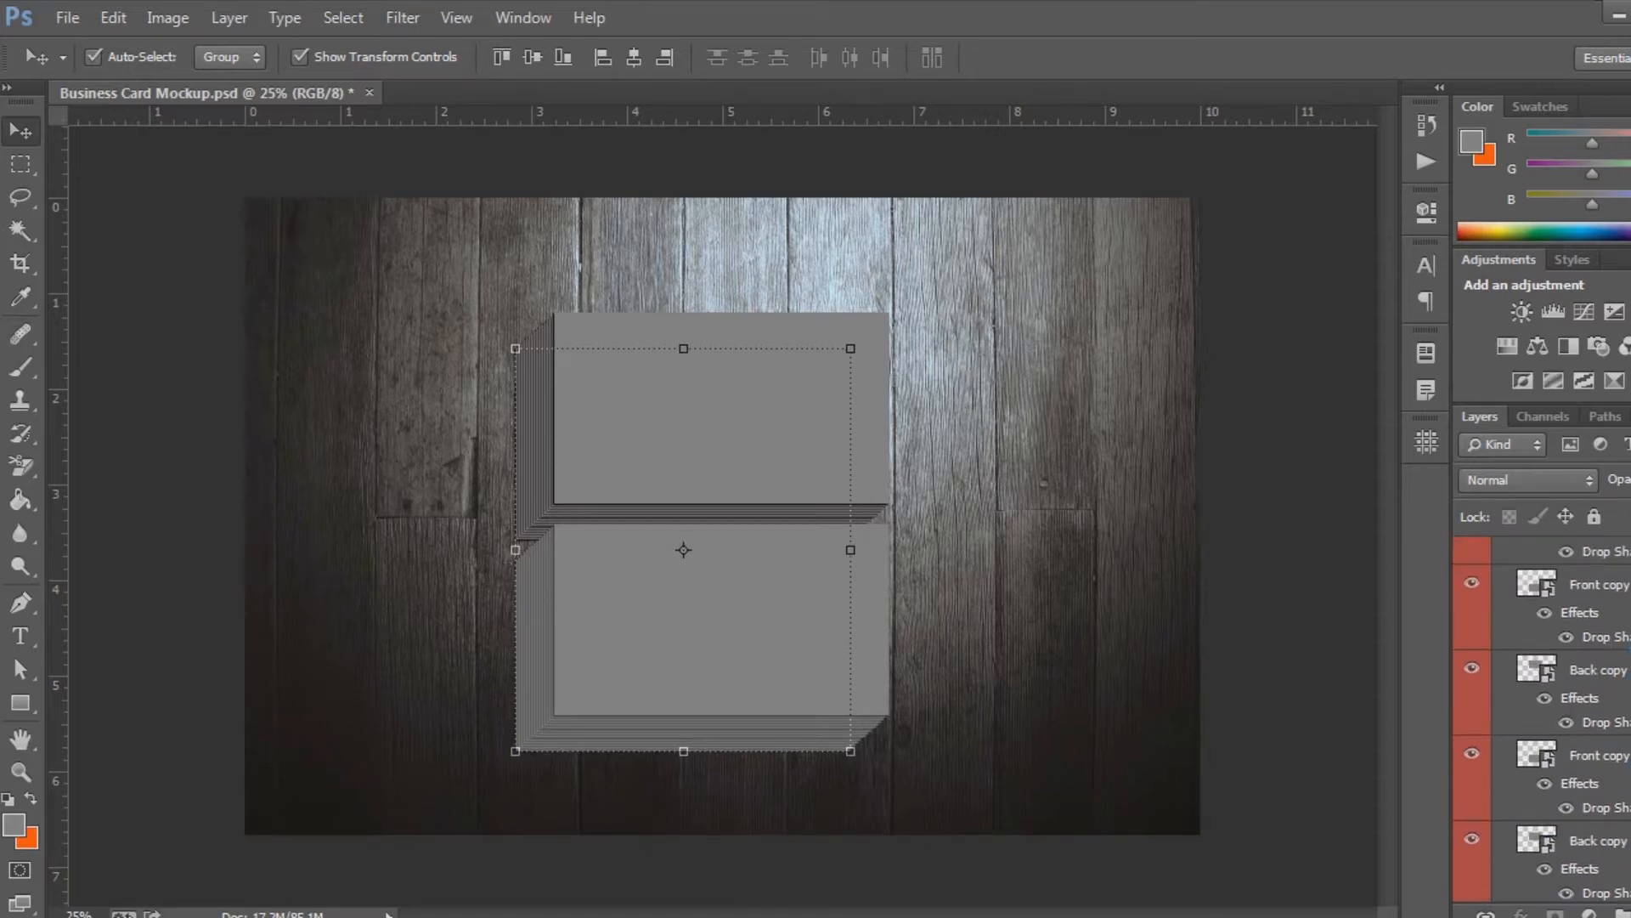
scroll(1542, 719, "up", 10)
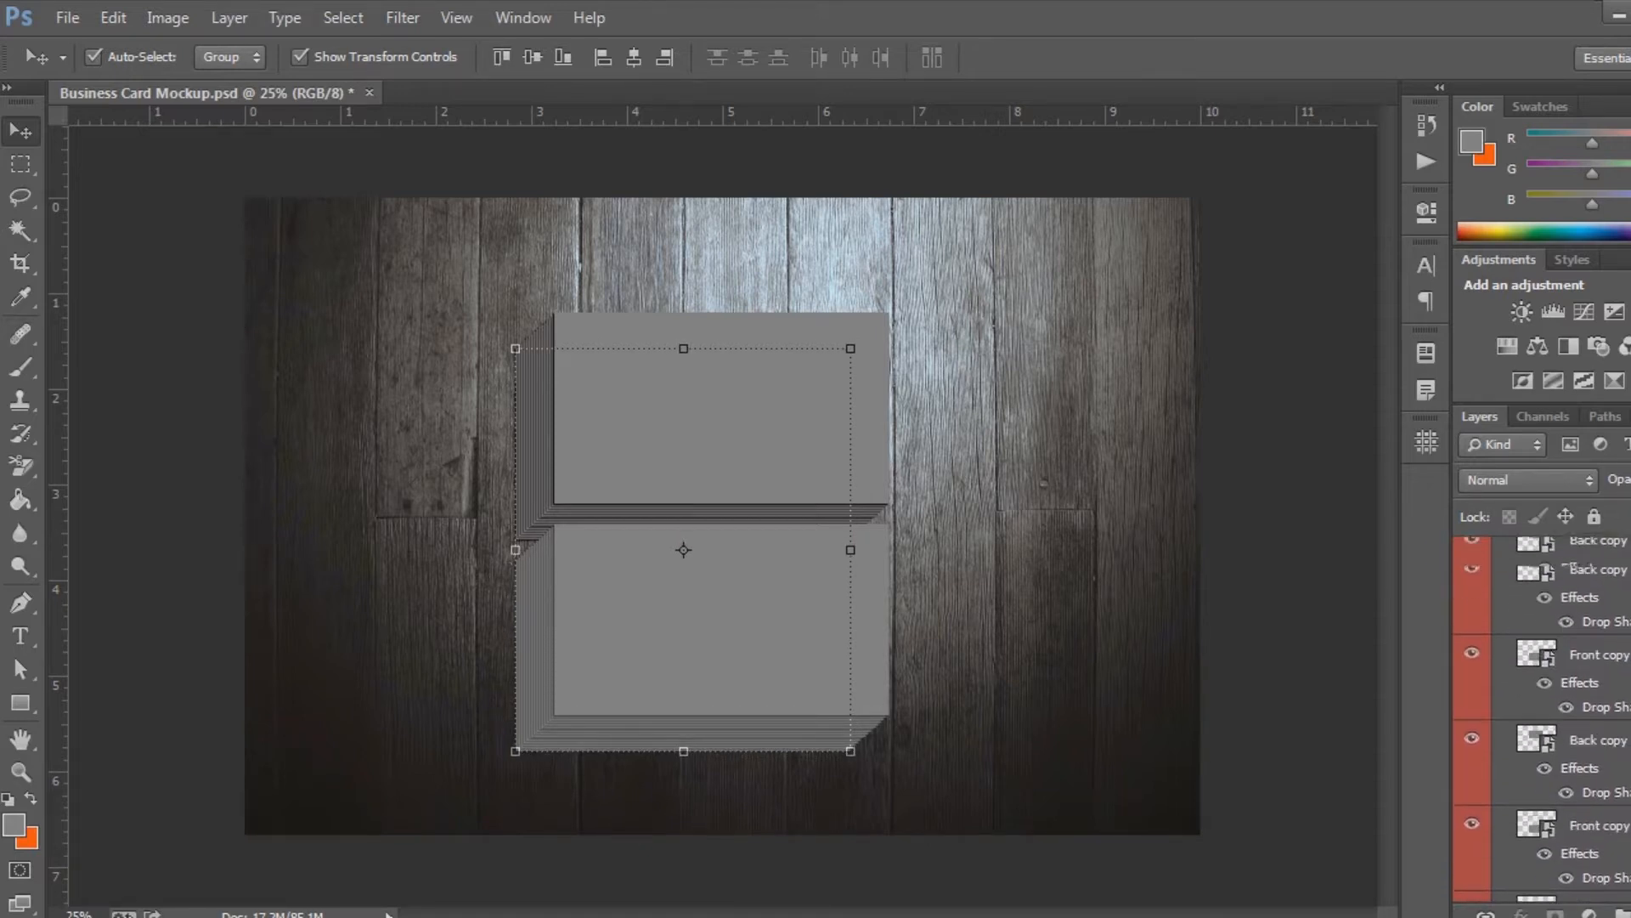
left_click(1523, 584)
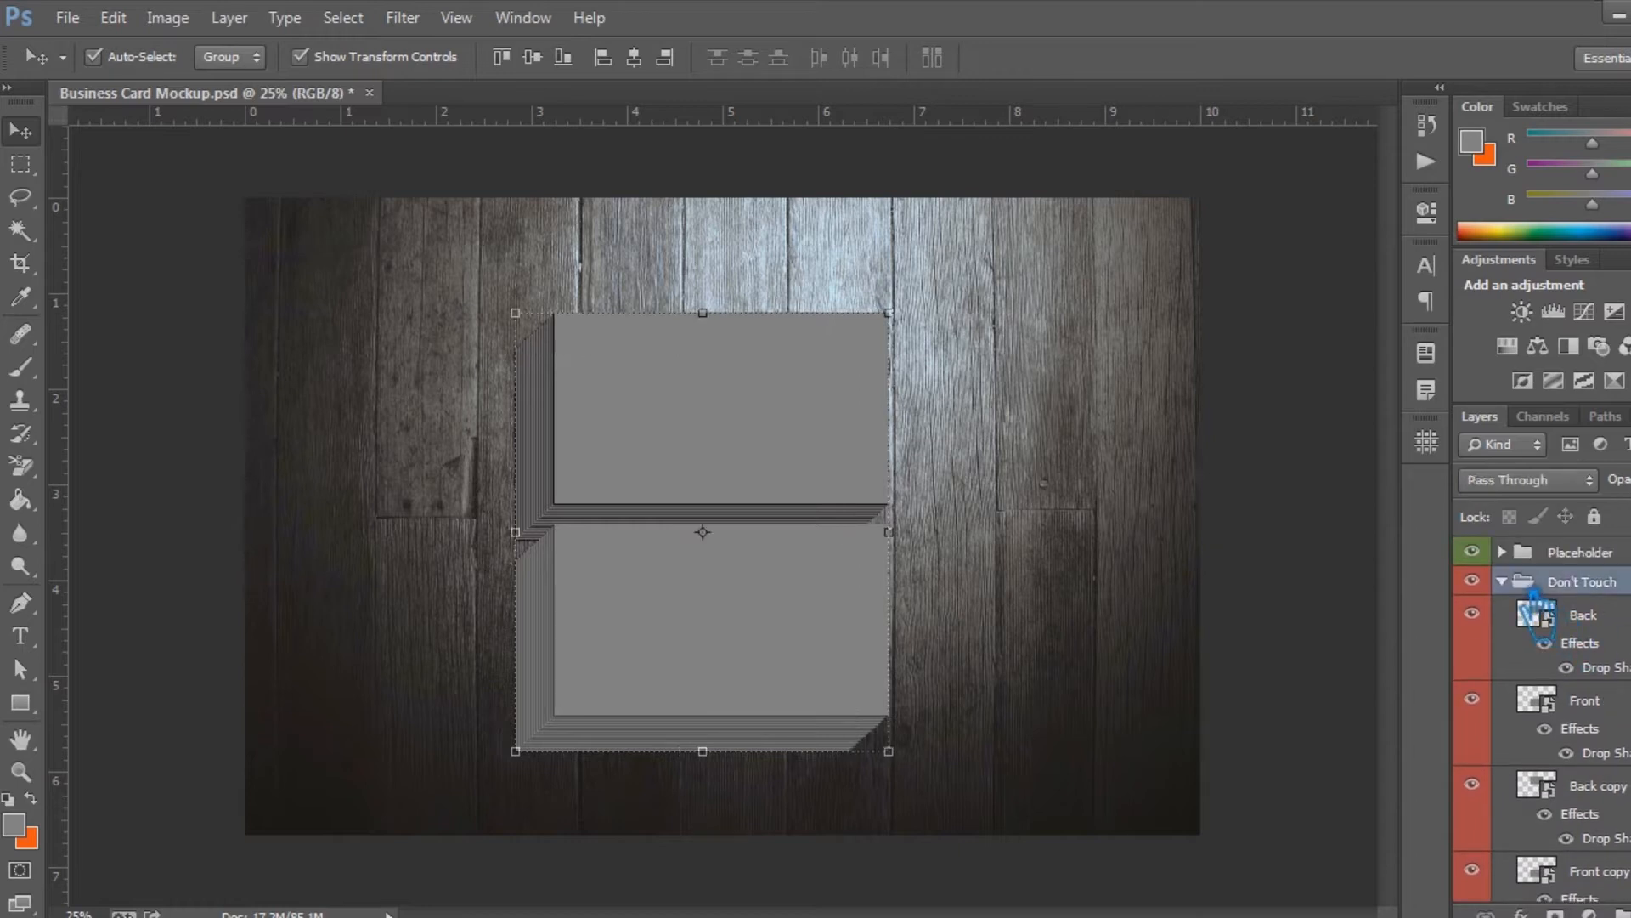
left_click(1504, 582)
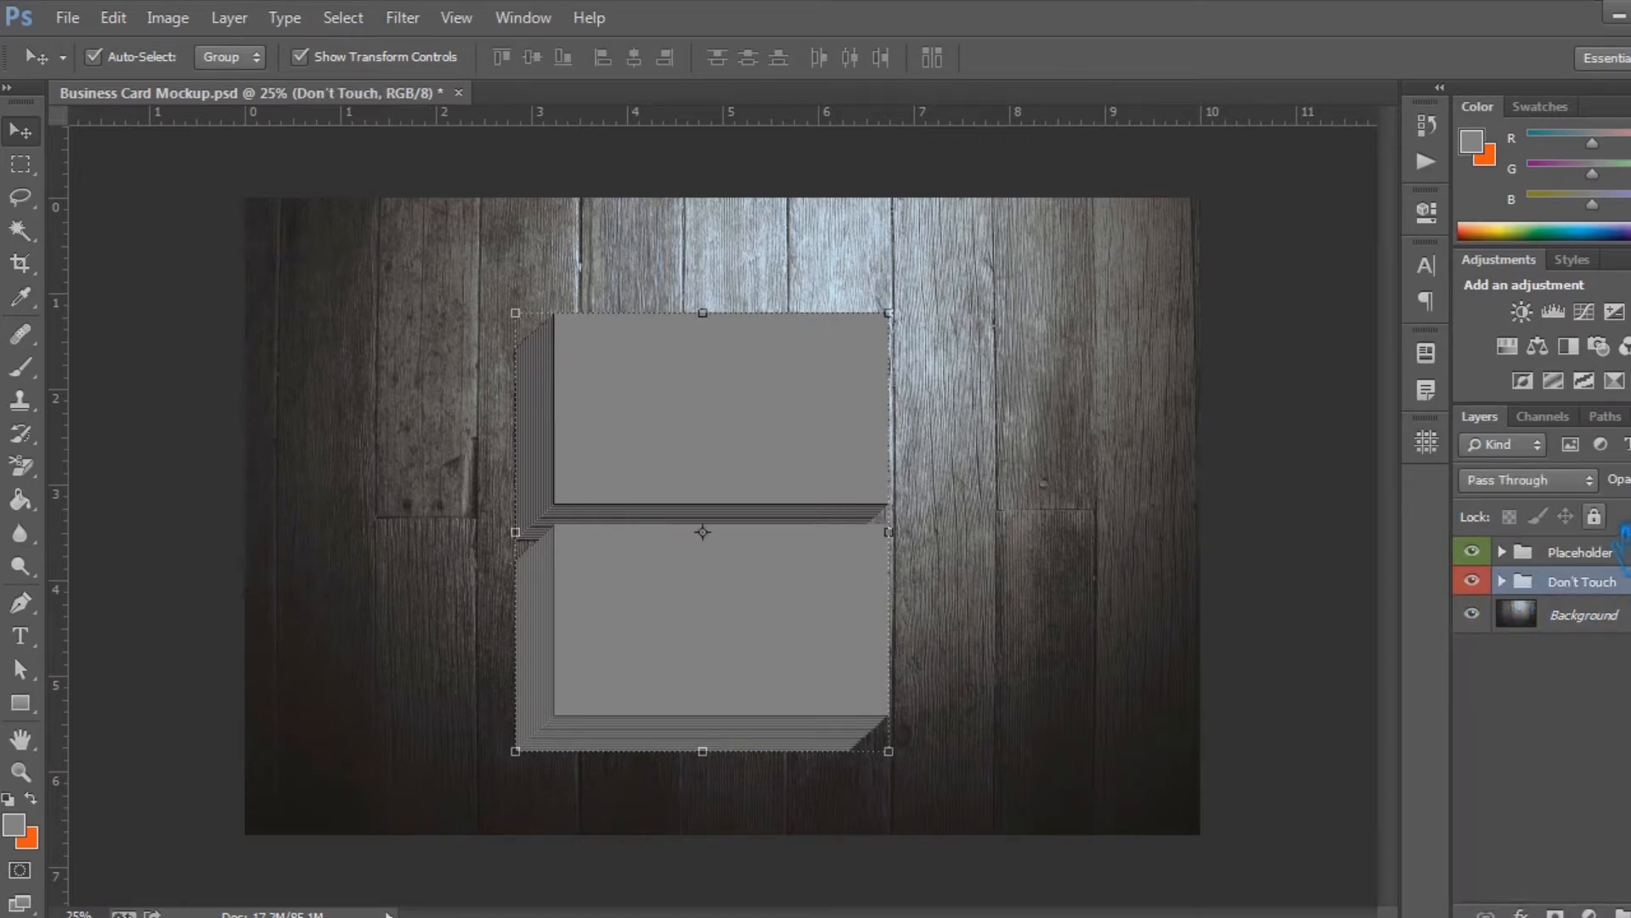
Save the mockup, then open the Back smart object in the Placeholder group and add an empty layer above its Back shape
left_click(1559, 554)
left_click(1501, 552)
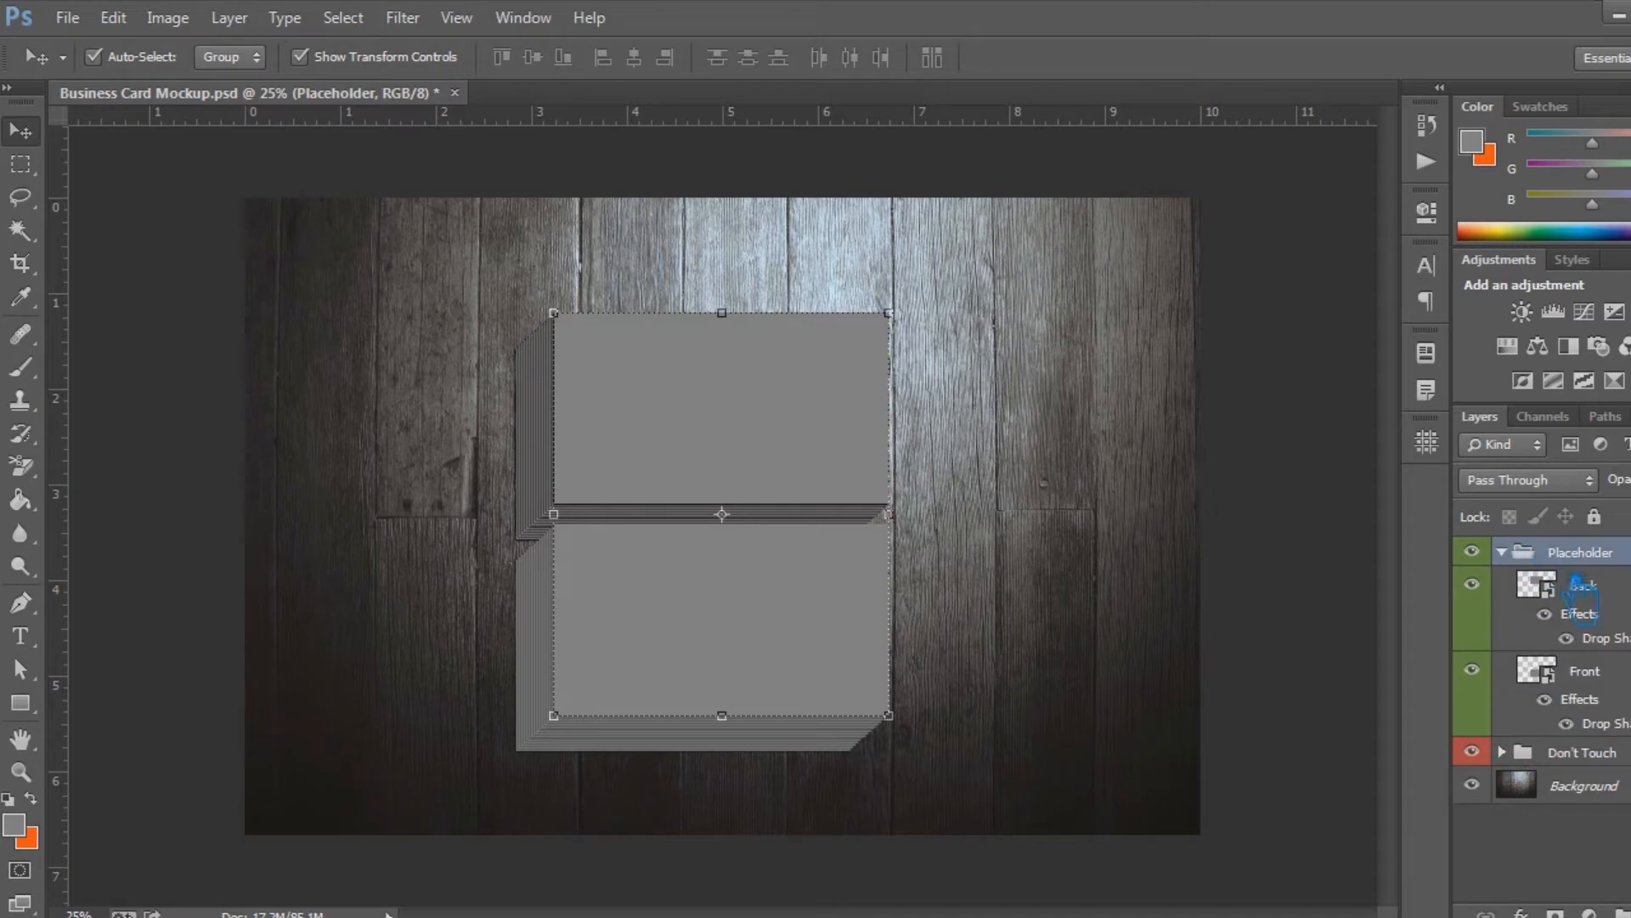
left_click(1586, 586)
key("ctrl+s")
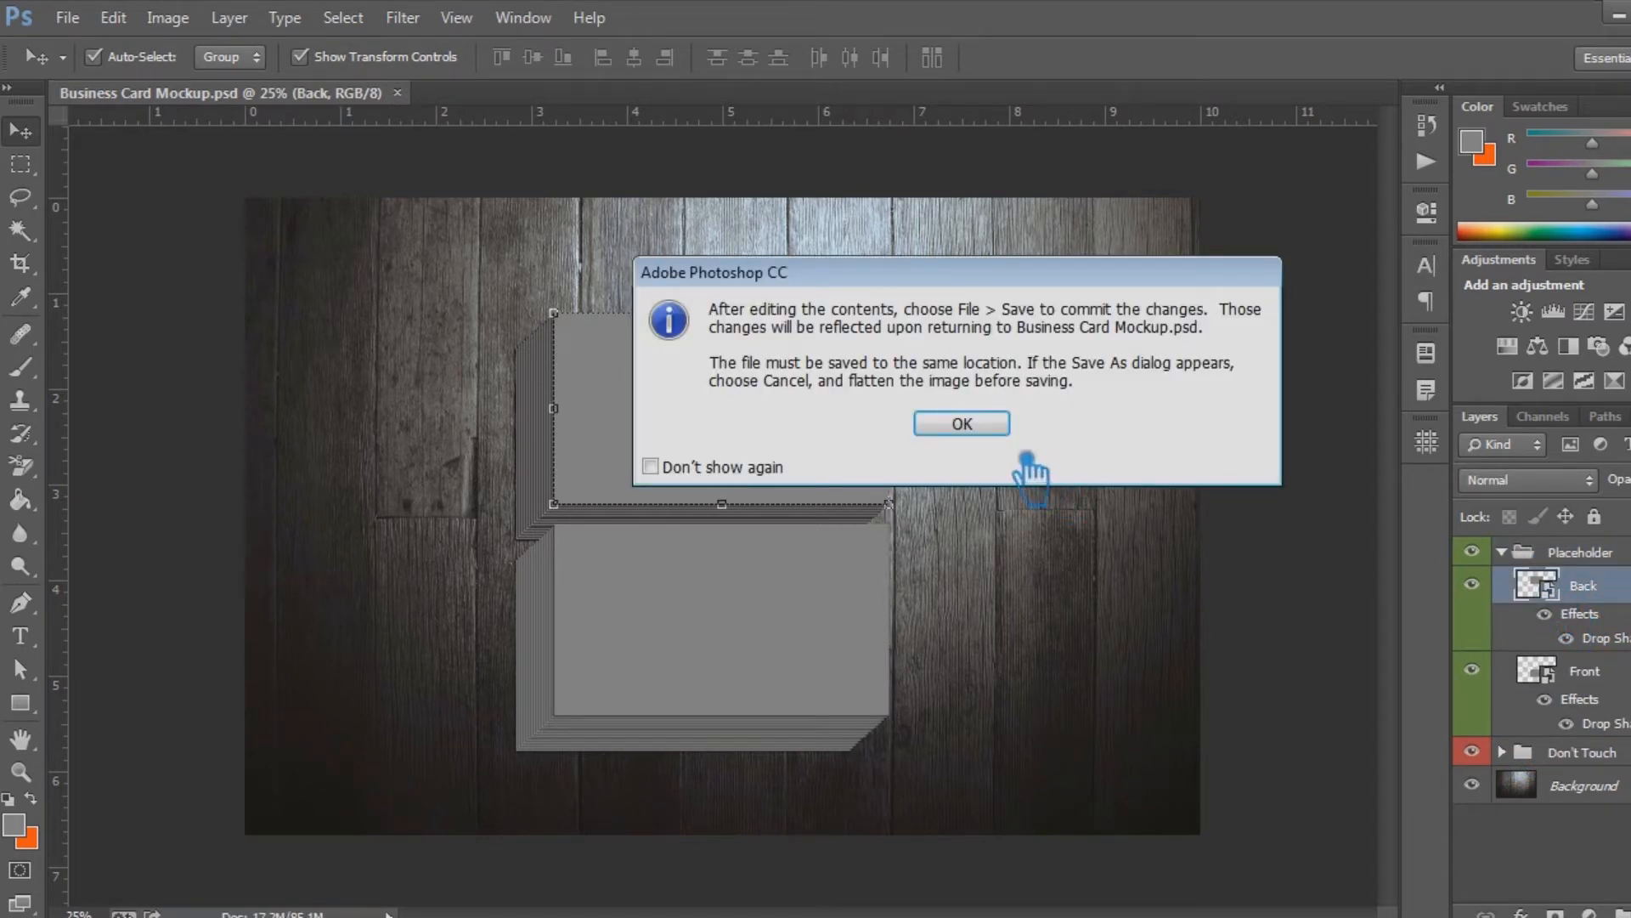
left_click(986, 424)
left_click_drag(1584, 599, 1589, 552)
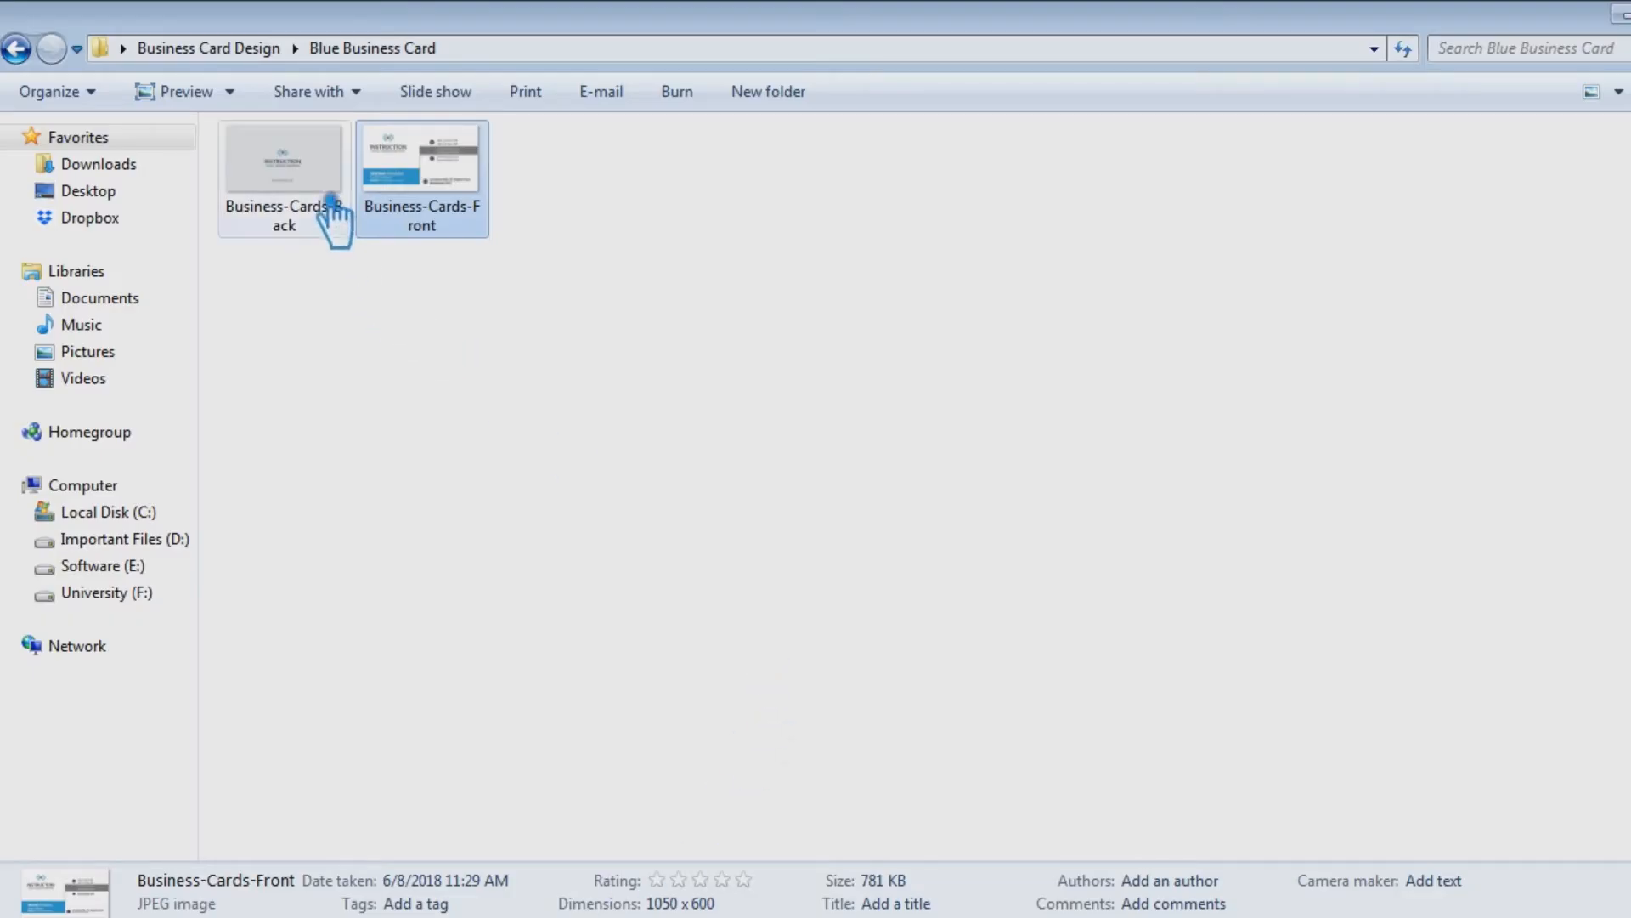
Place the blue Business-Cards-Back design over the Back shape at full size, then save and close Back1.psb
left_click_drag(332, 208, 780, 605)
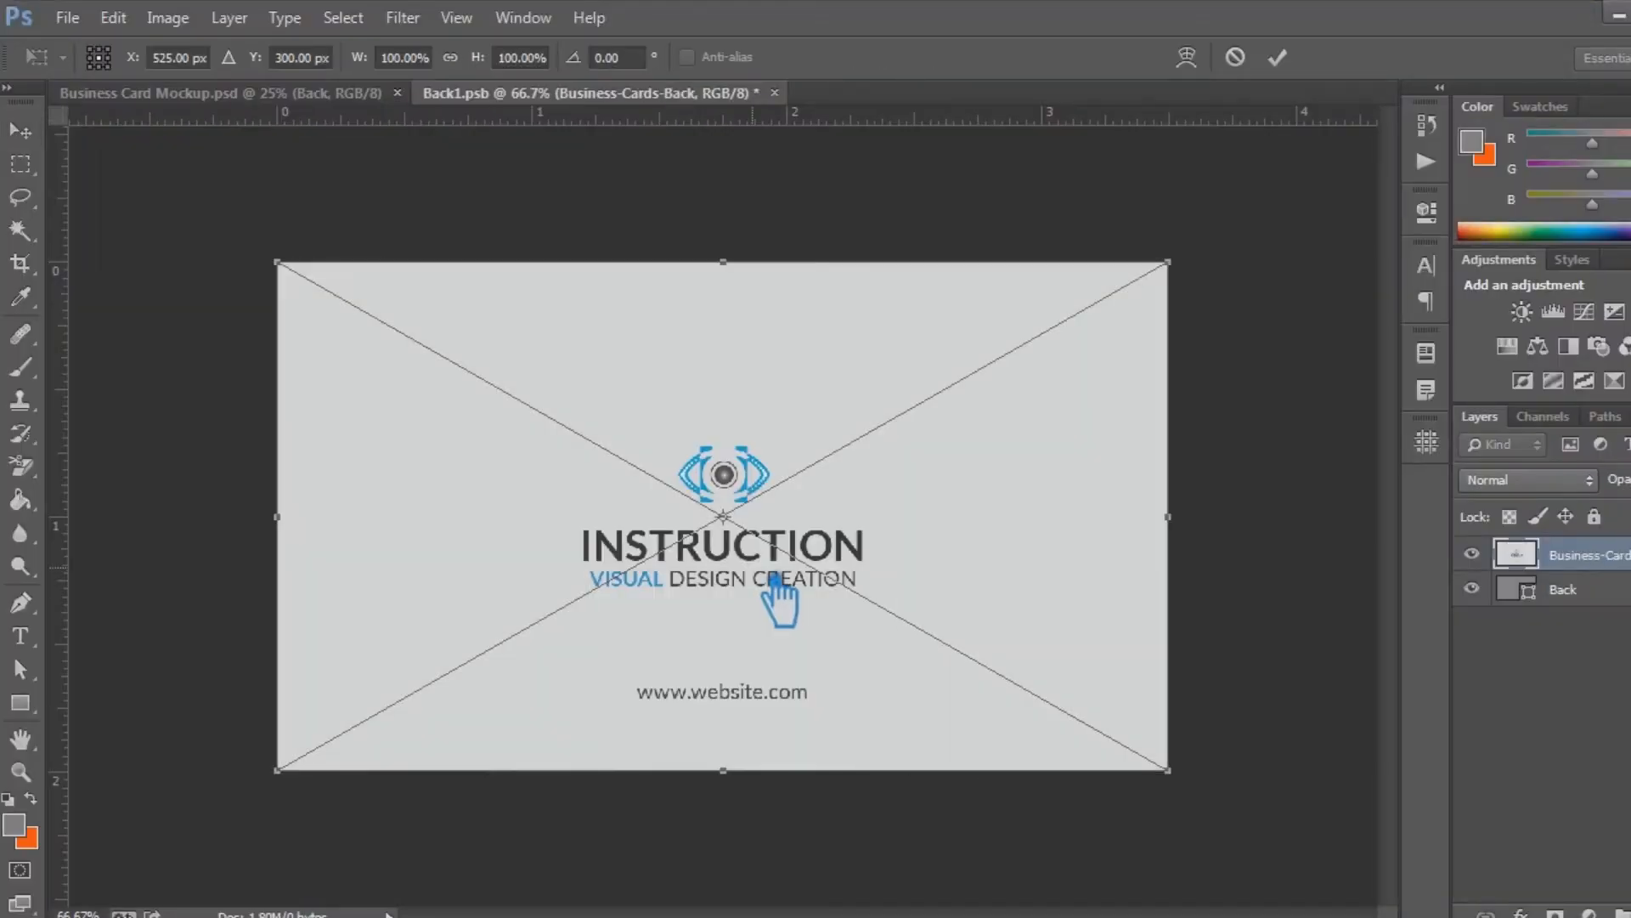
left_click(1277, 57)
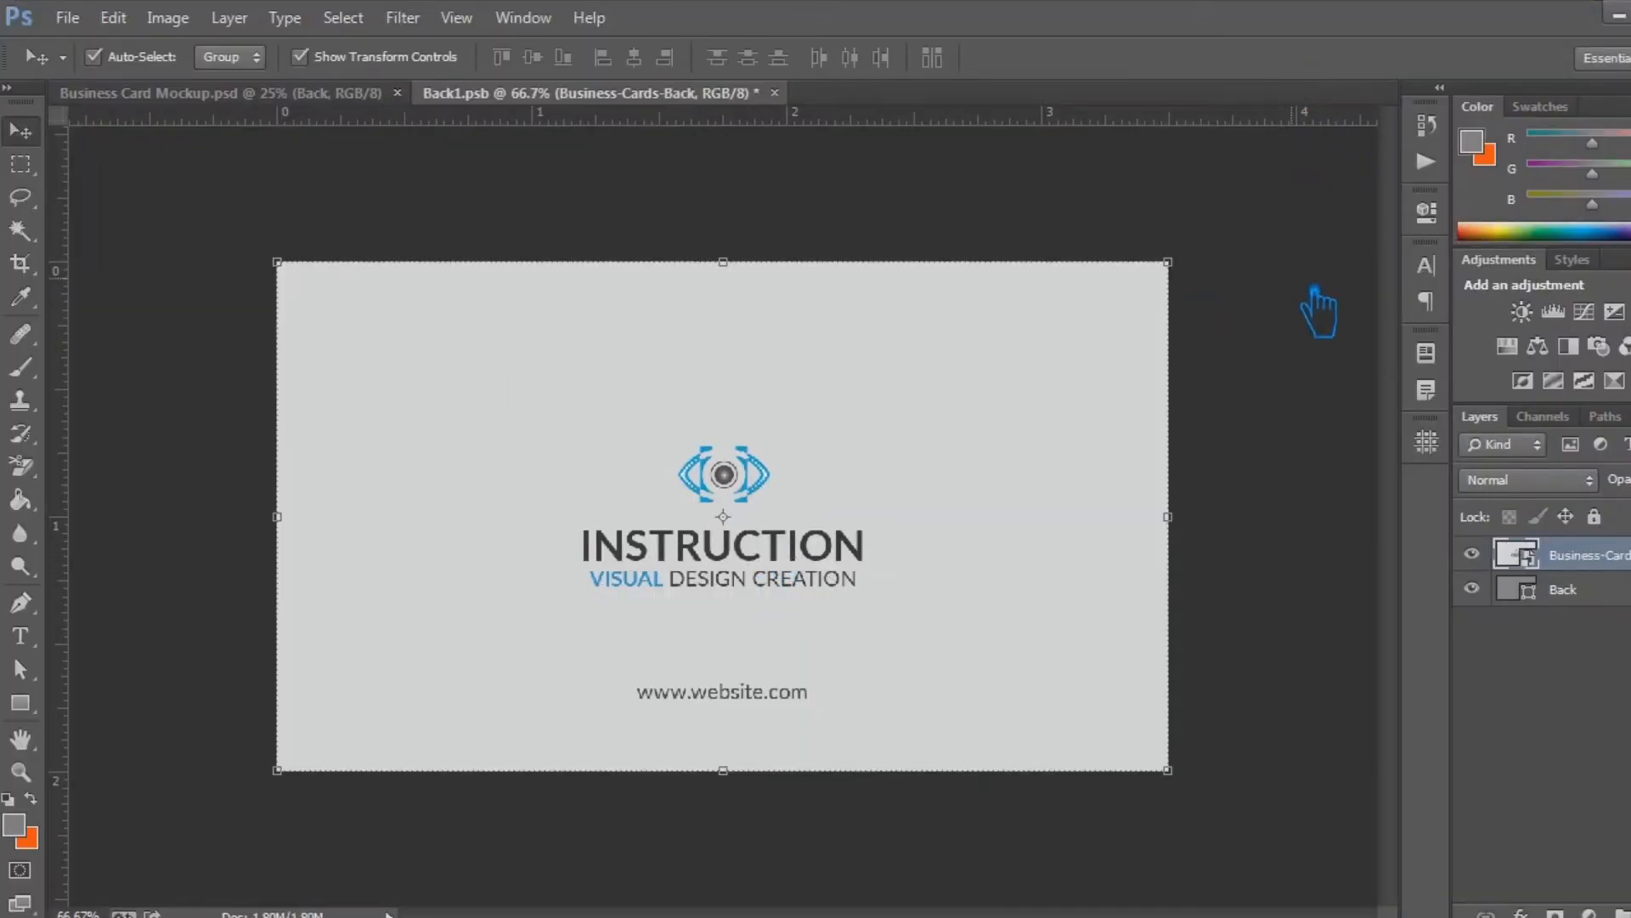
key("ctrl+s")
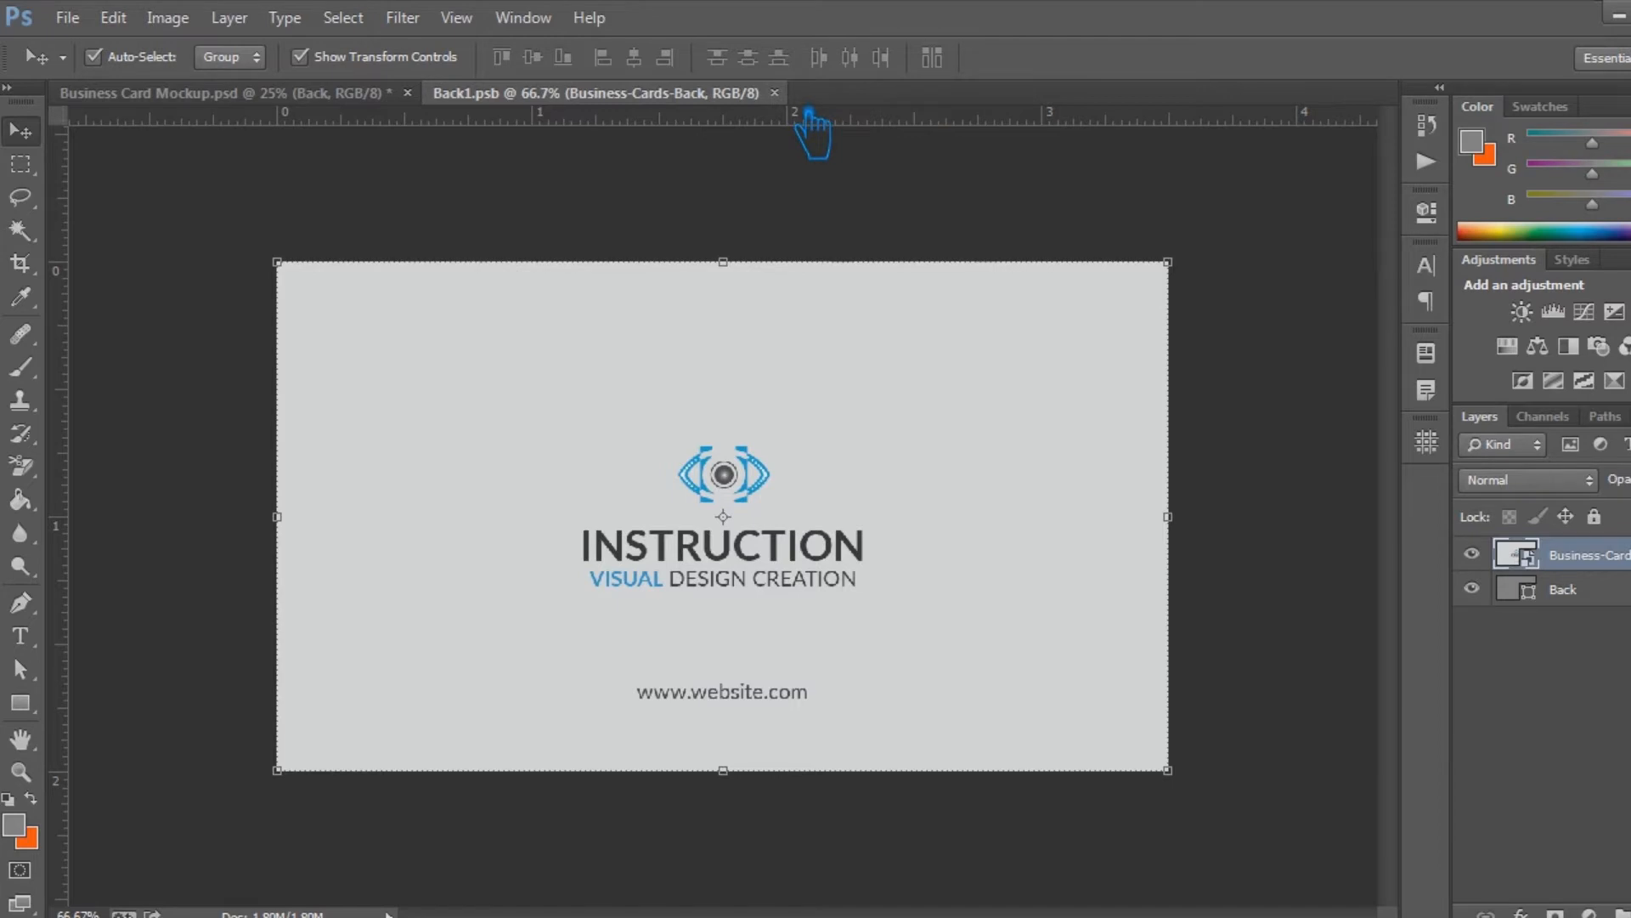
left_click(774, 93)
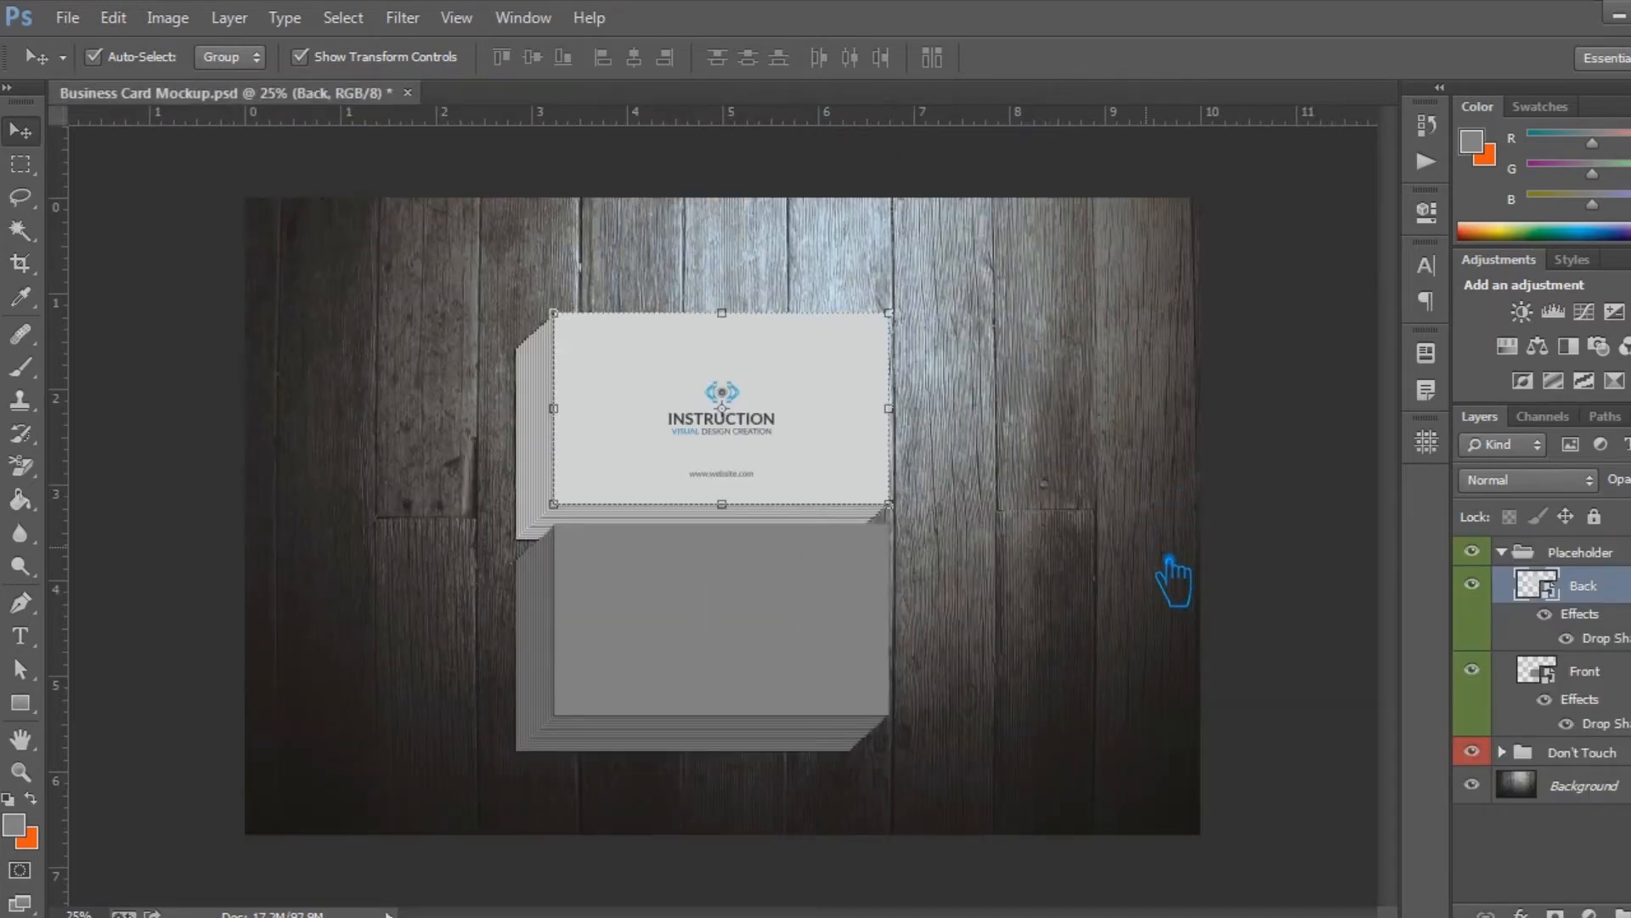
Open the Front smart object in the Placeholder group and add an empty layer above its Front shape
left_click(1597, 680)
double_click(1563, 692)
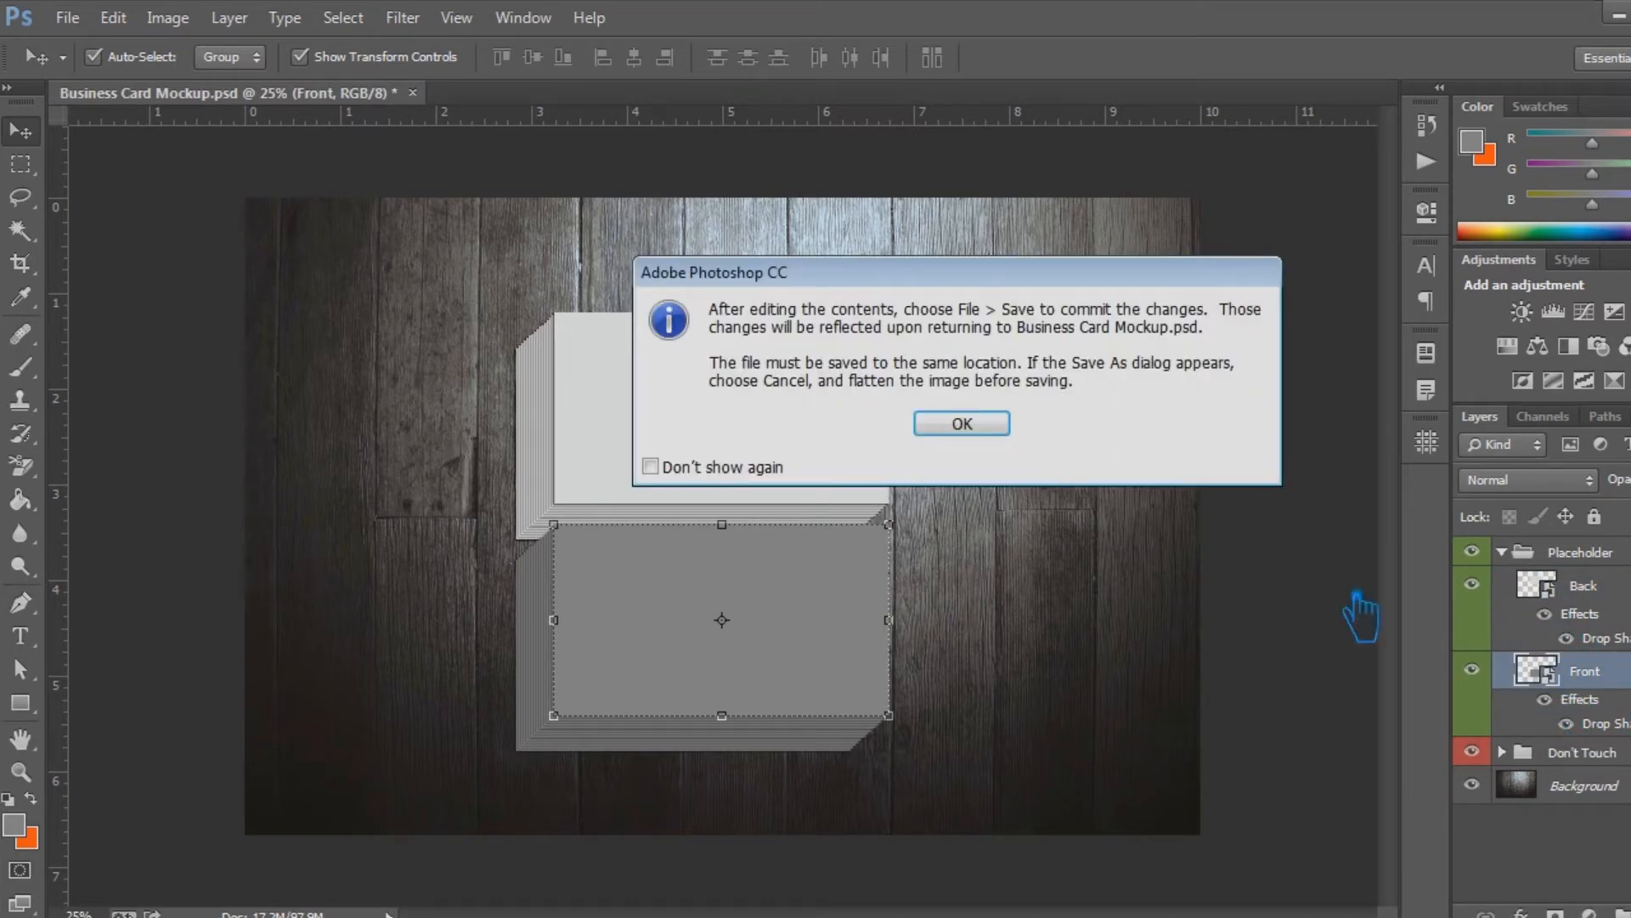
left_click(1002, 419)
double_click(1604, 596)
left_click(1628, 593)
left_click_drag(1628, 593, 1615, 565)
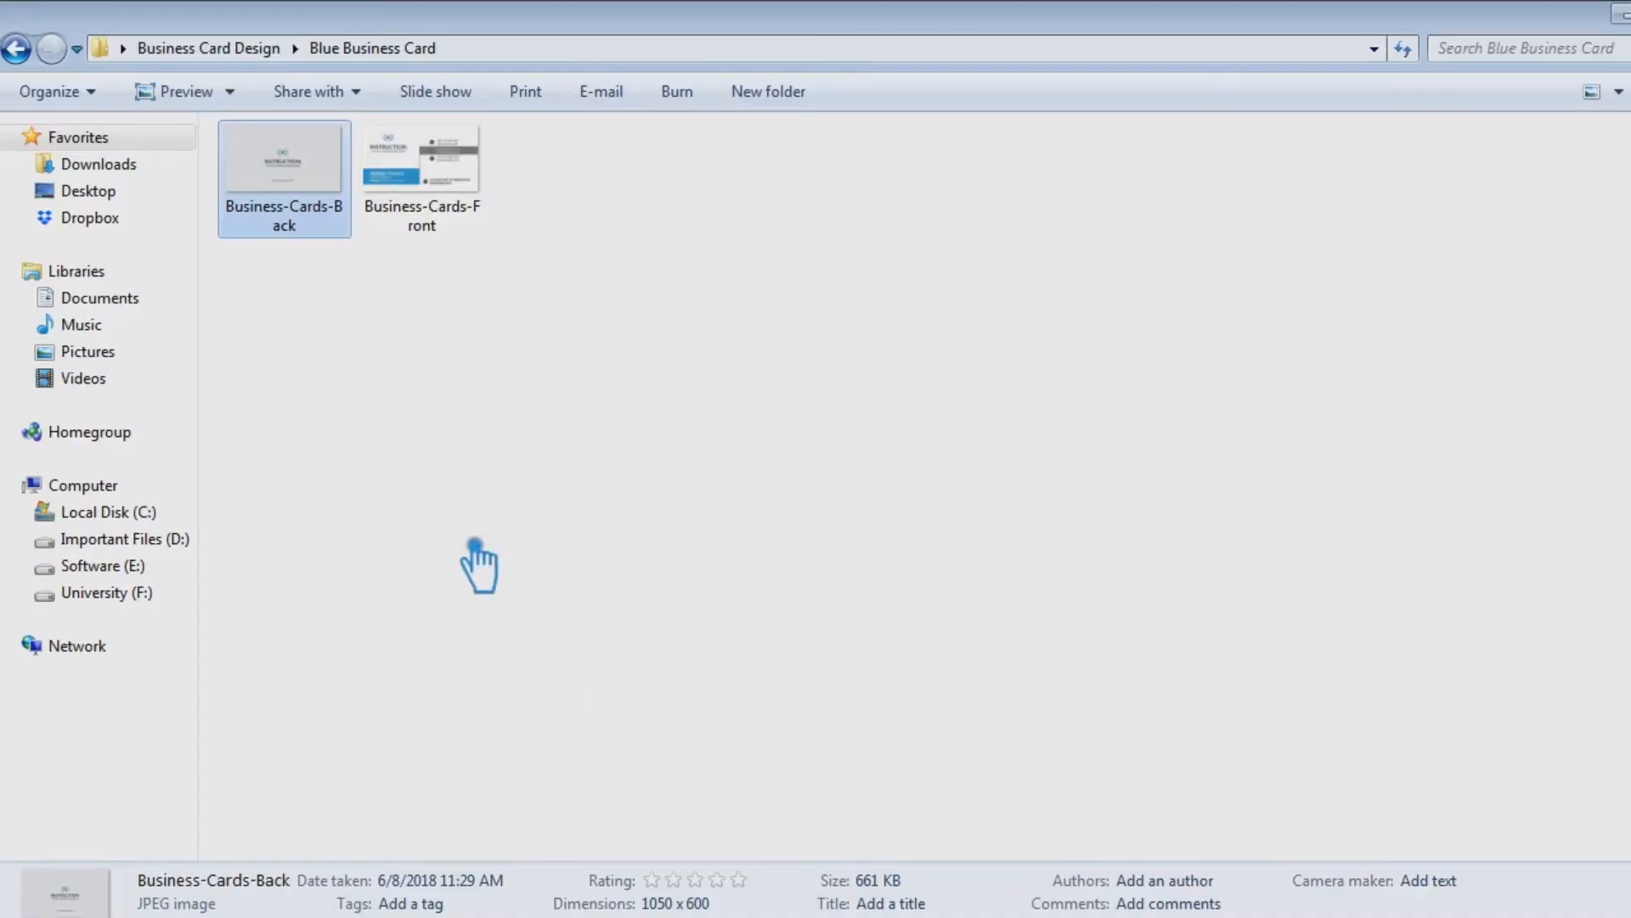
Place the blue Business-Cards-Front design over the Front shape at full size, then save and close Front1.psb
left_click_drag(467, 217, 958, 697)
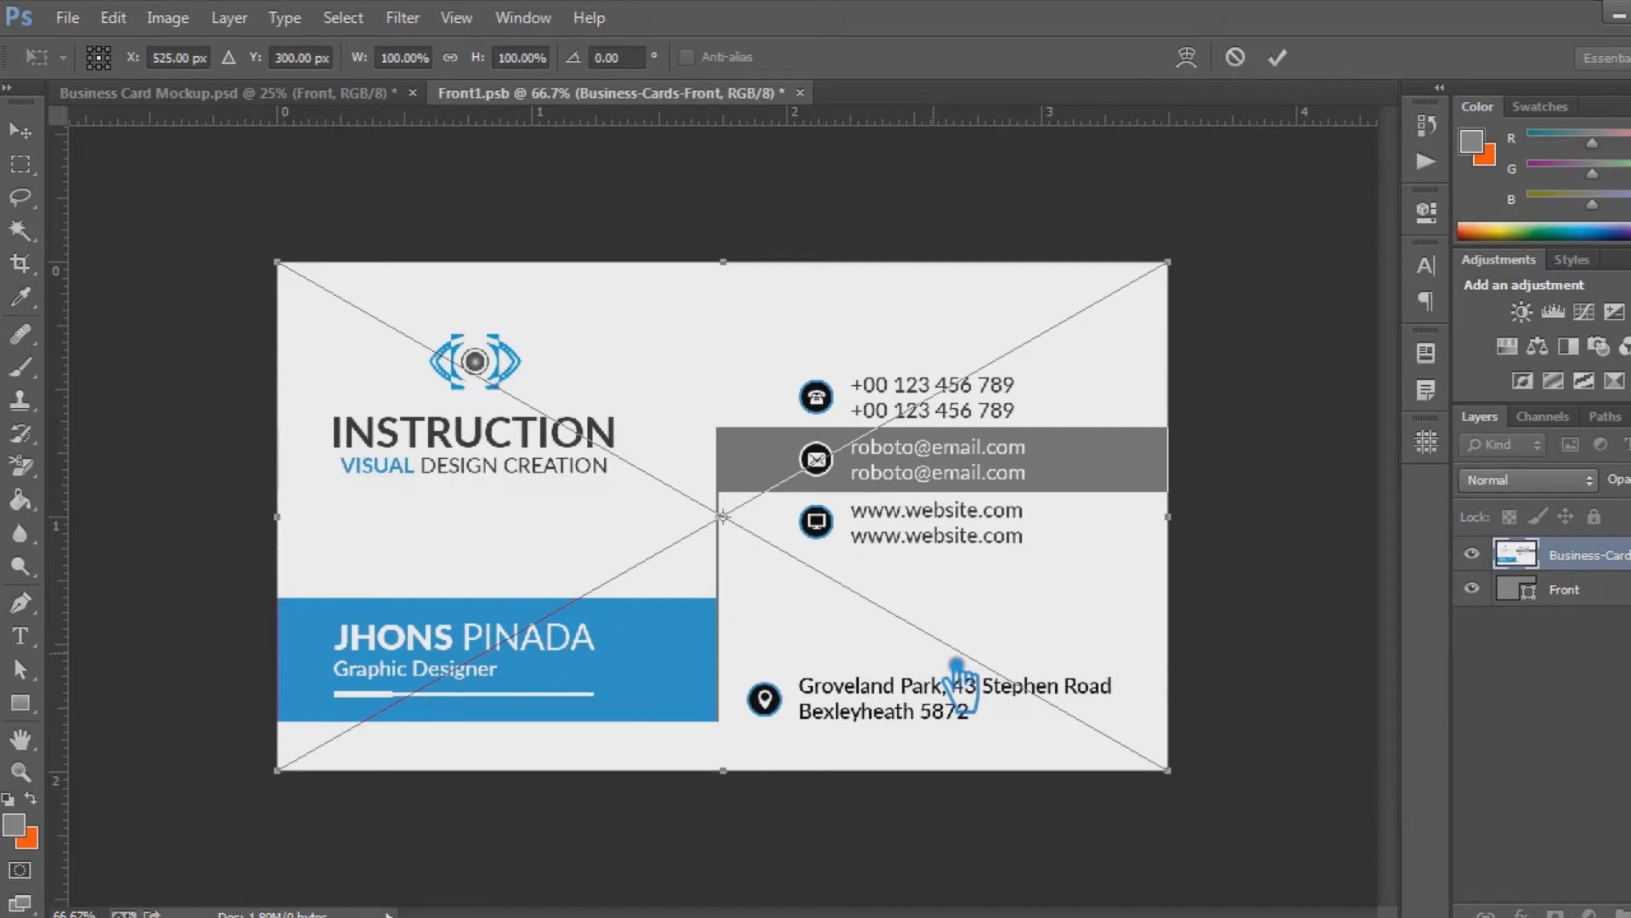
key("Return")
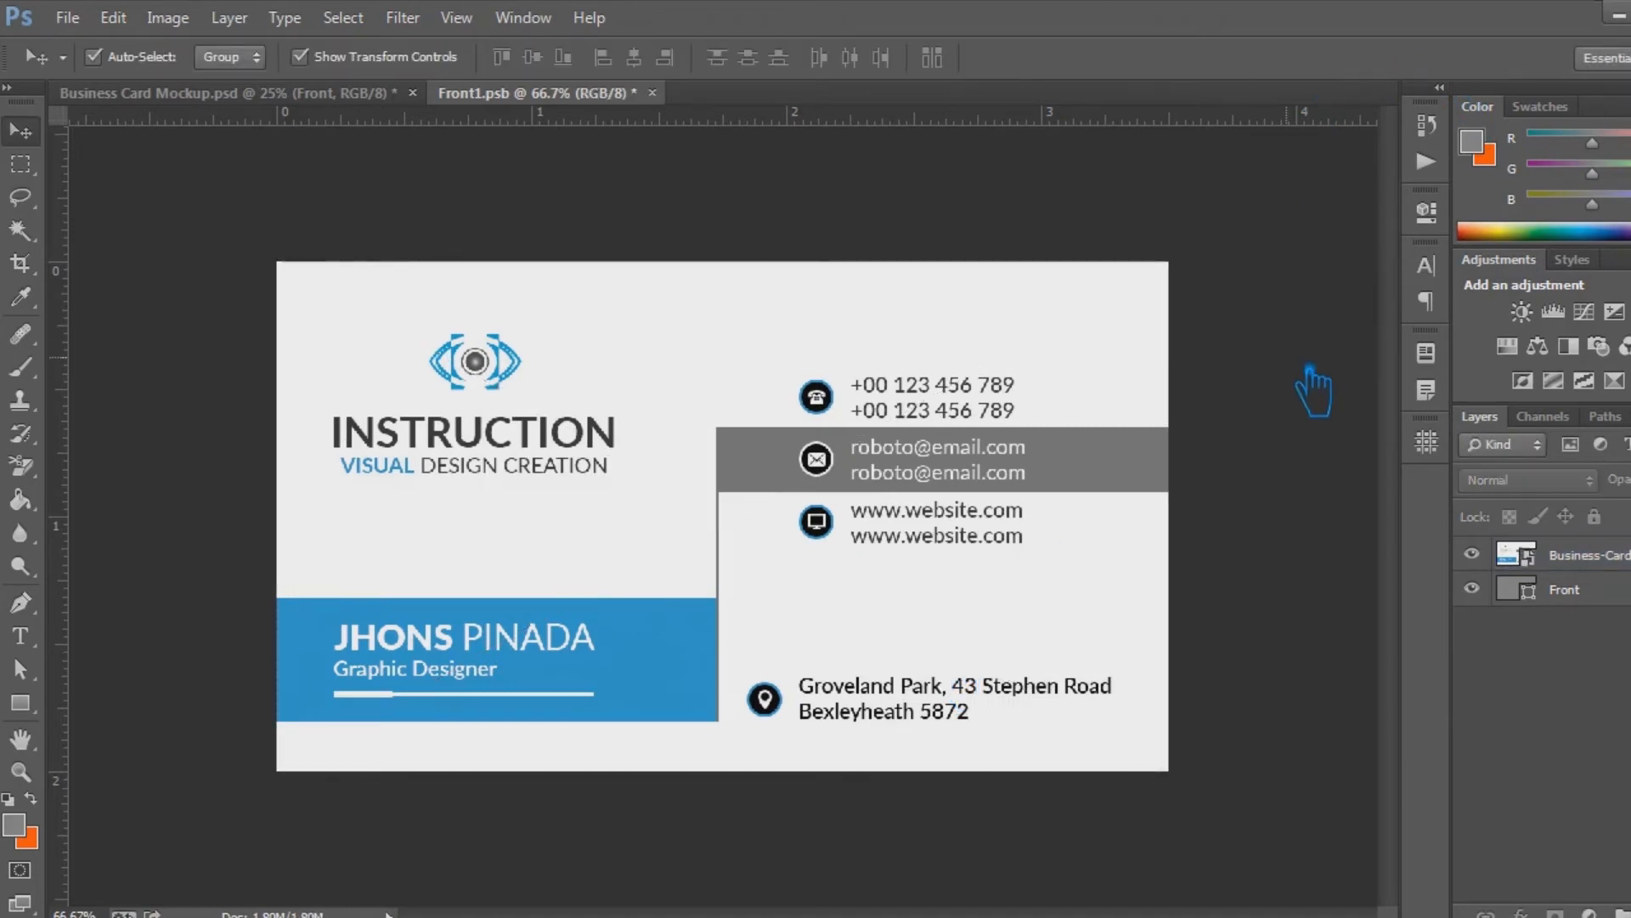
key("ctrl+s")
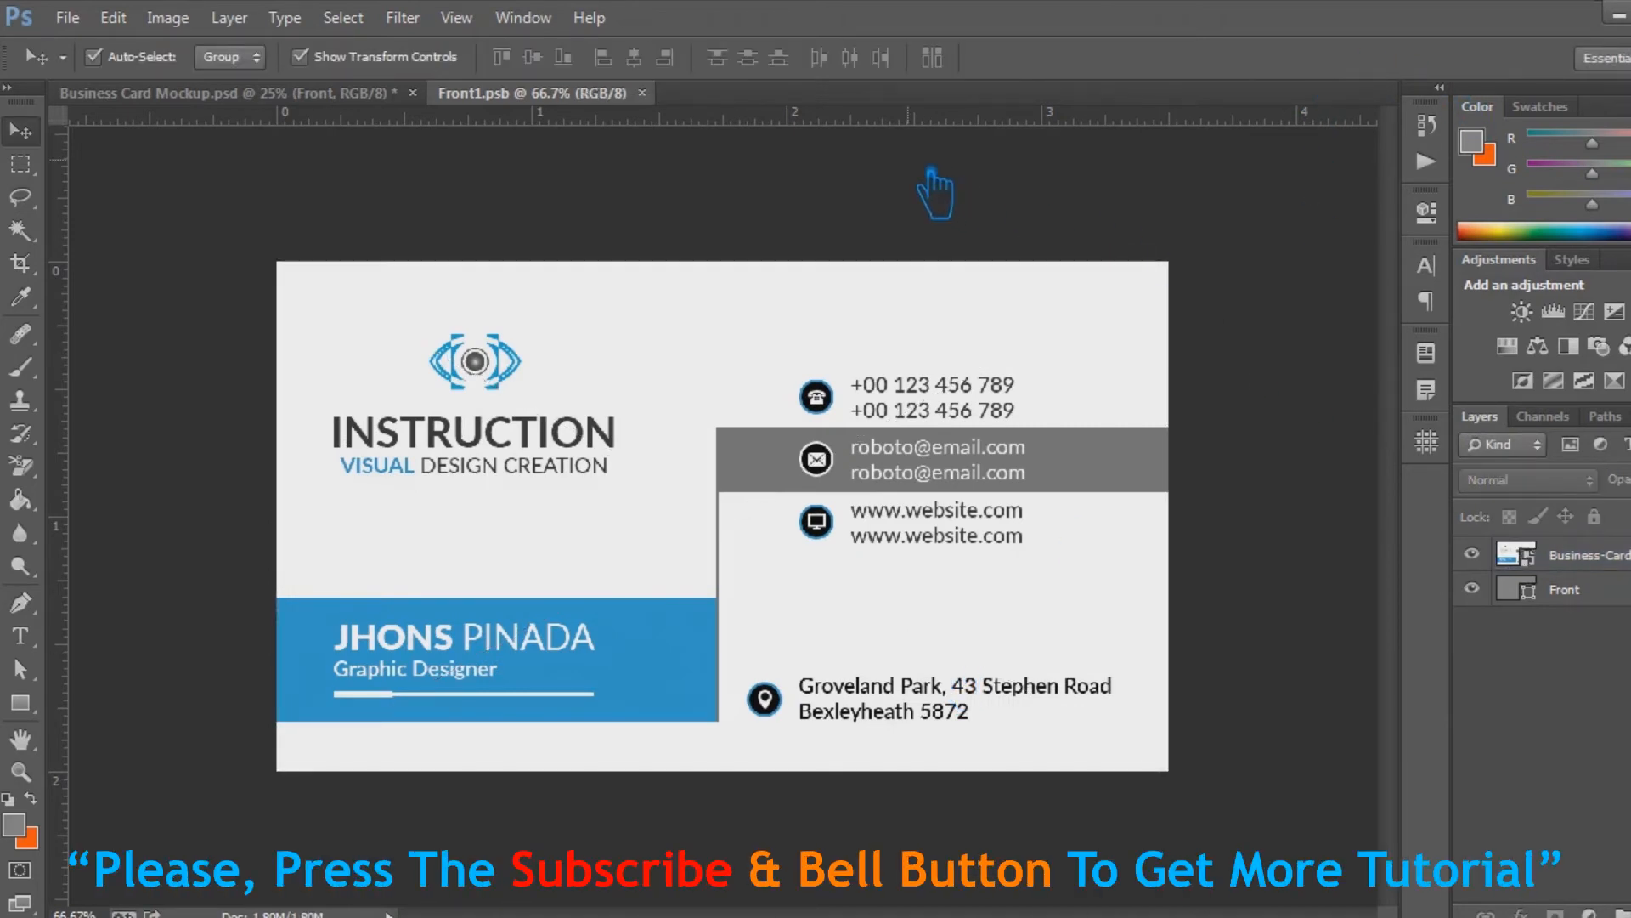
left_click(642, 92)
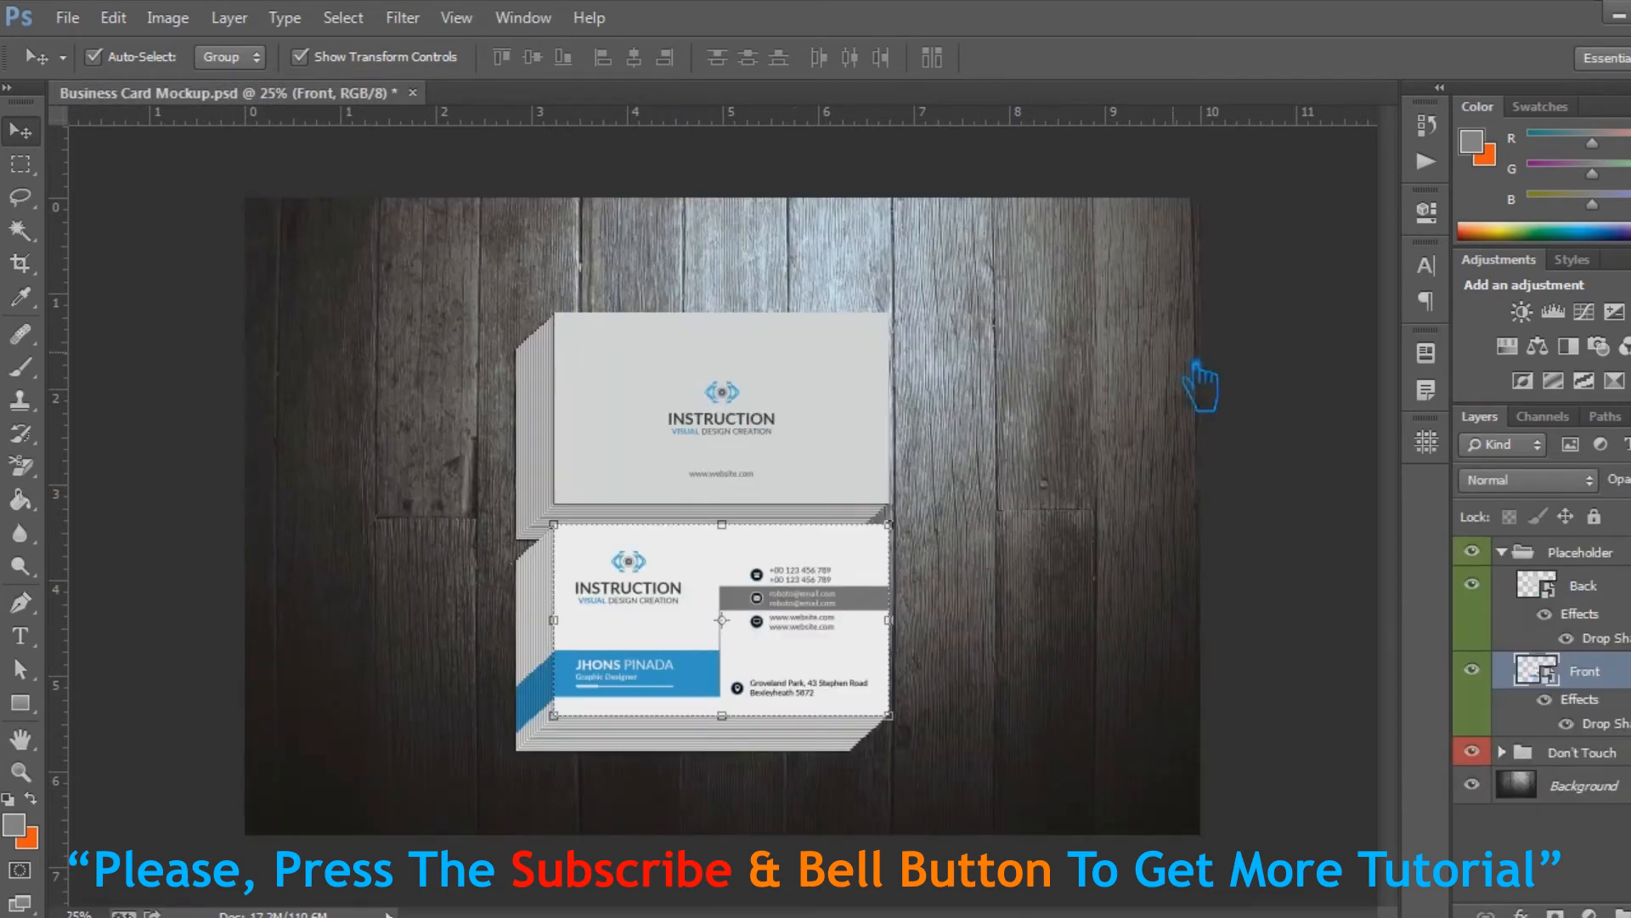
left_click(1277, 393)
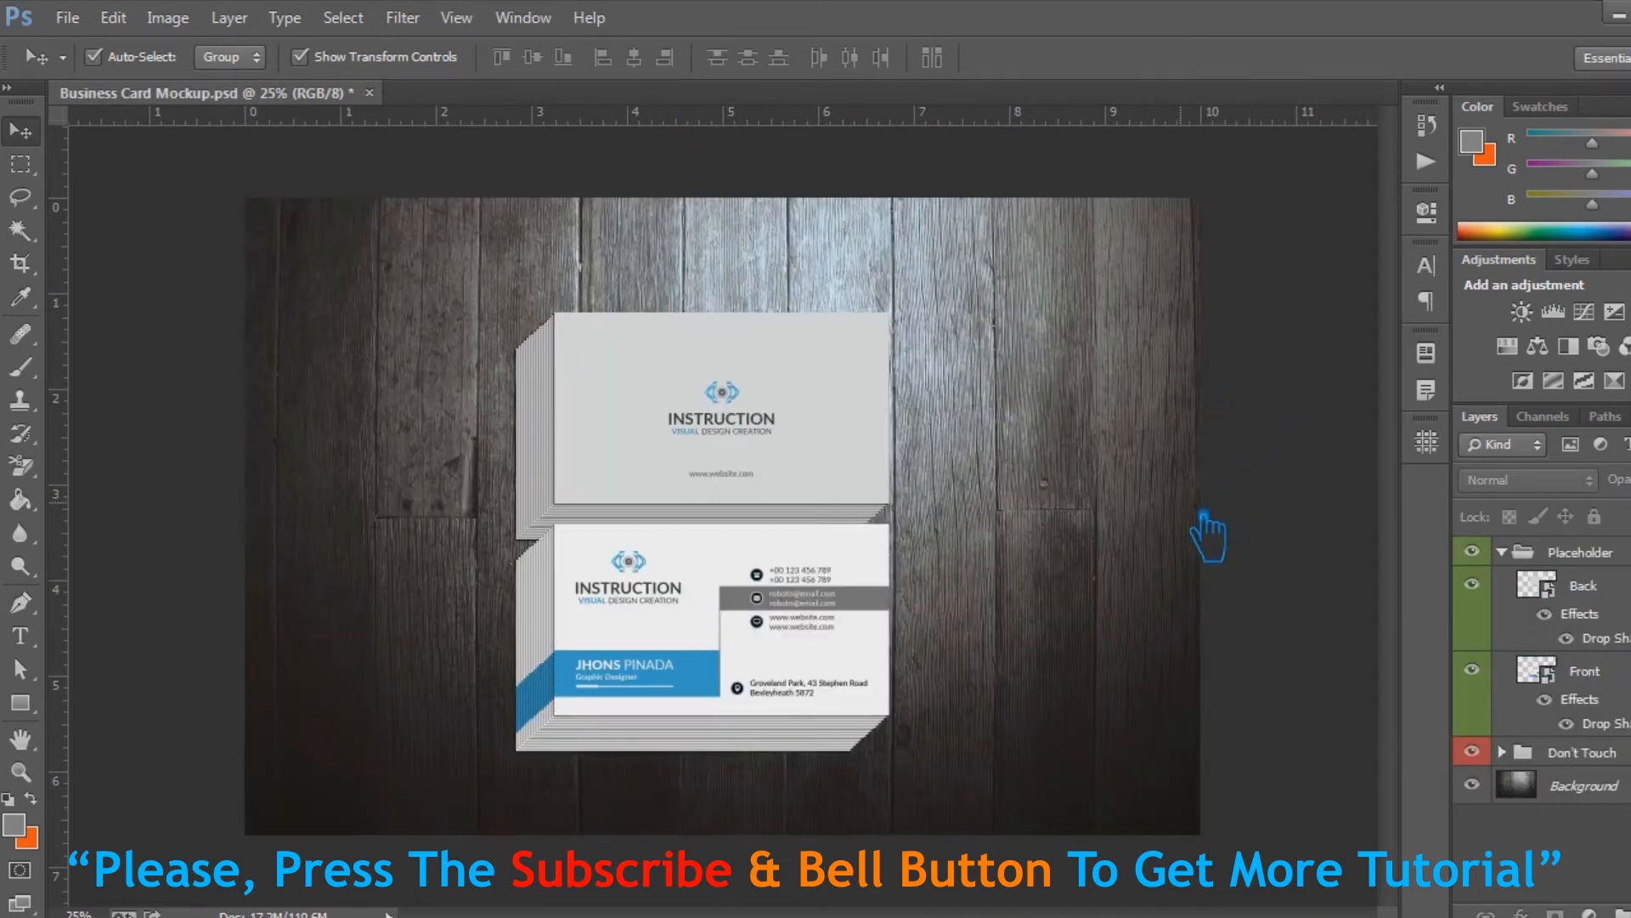
Replace the blue design in the Back smart object with Business-Cards-Back from the Green Business Card folder, and save and close Back1.psb
key("ctrl+plus")
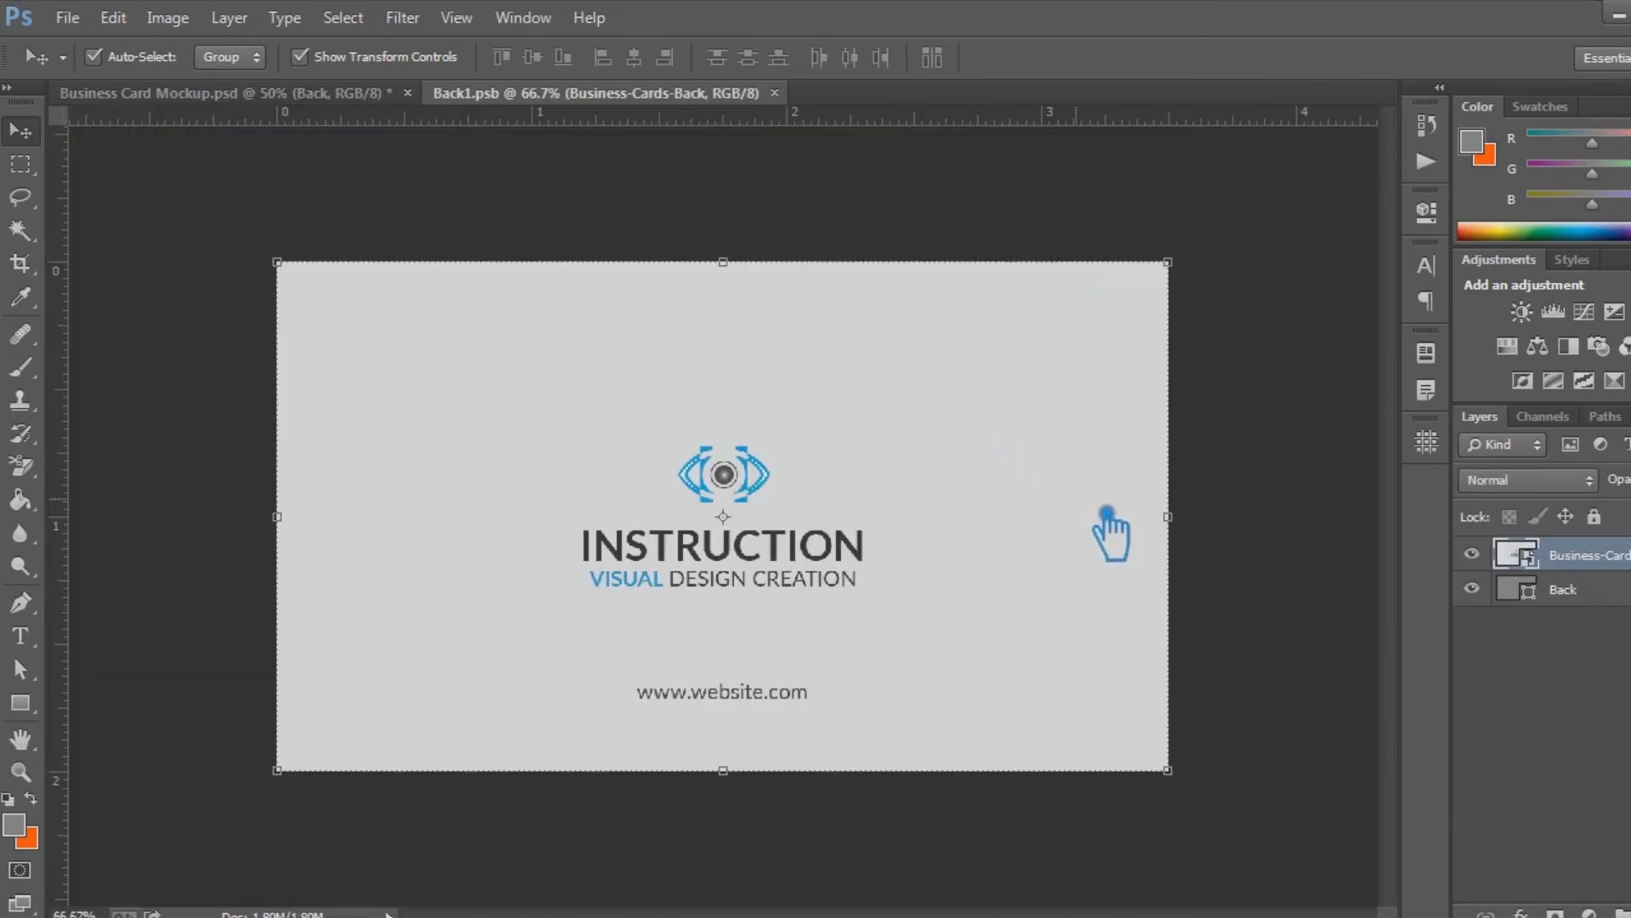
key("Delete")
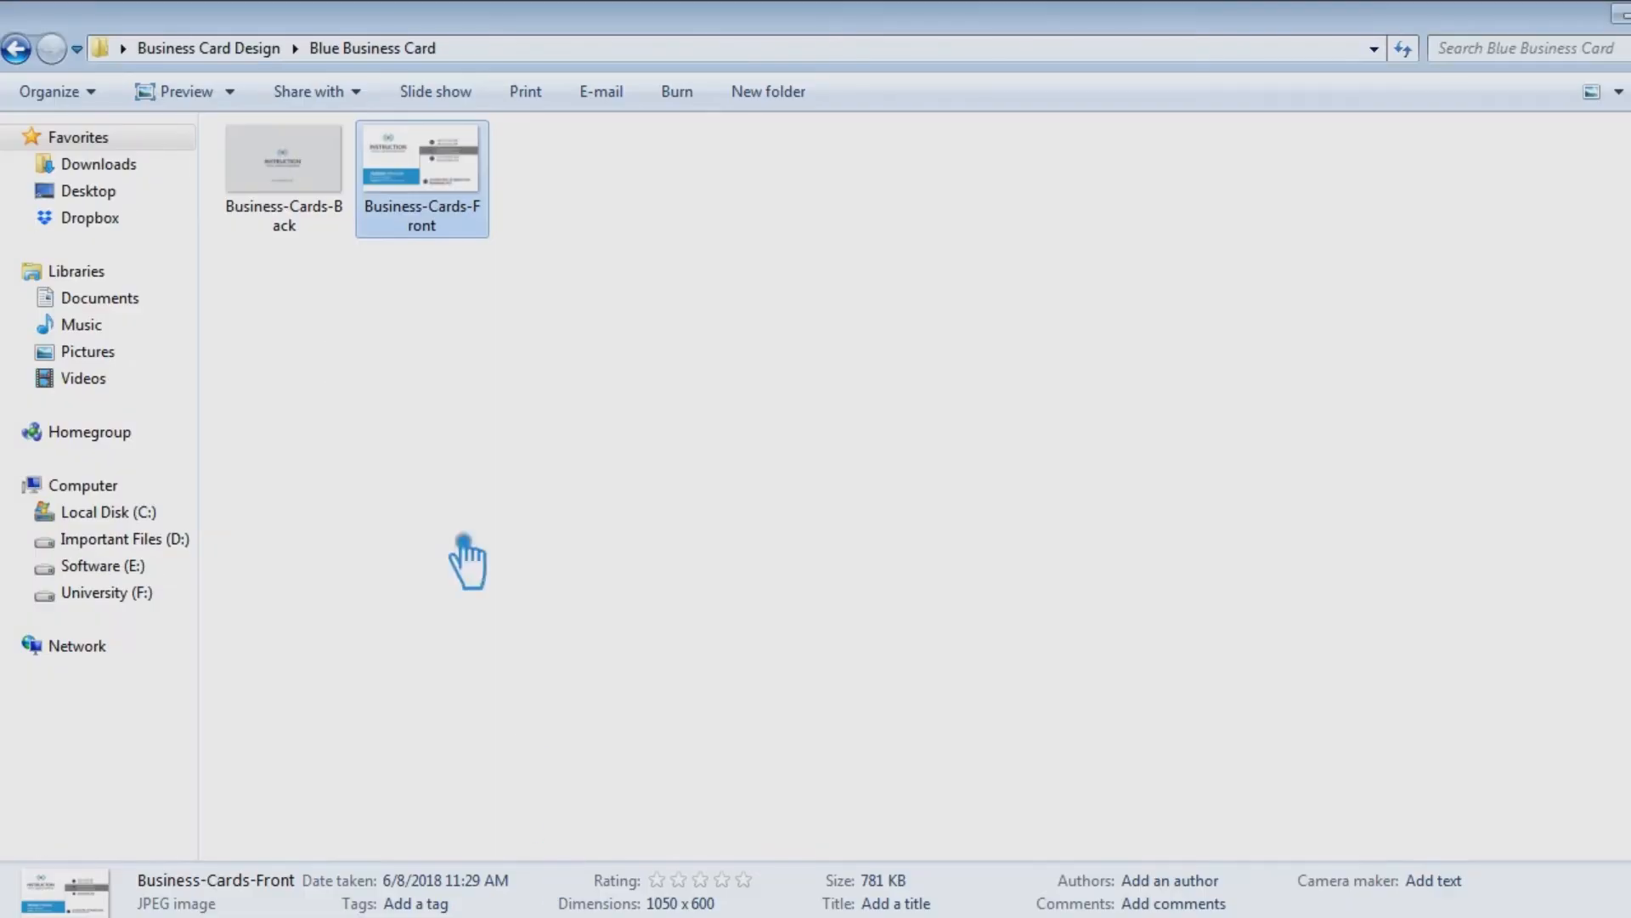
left_click(16, 48)
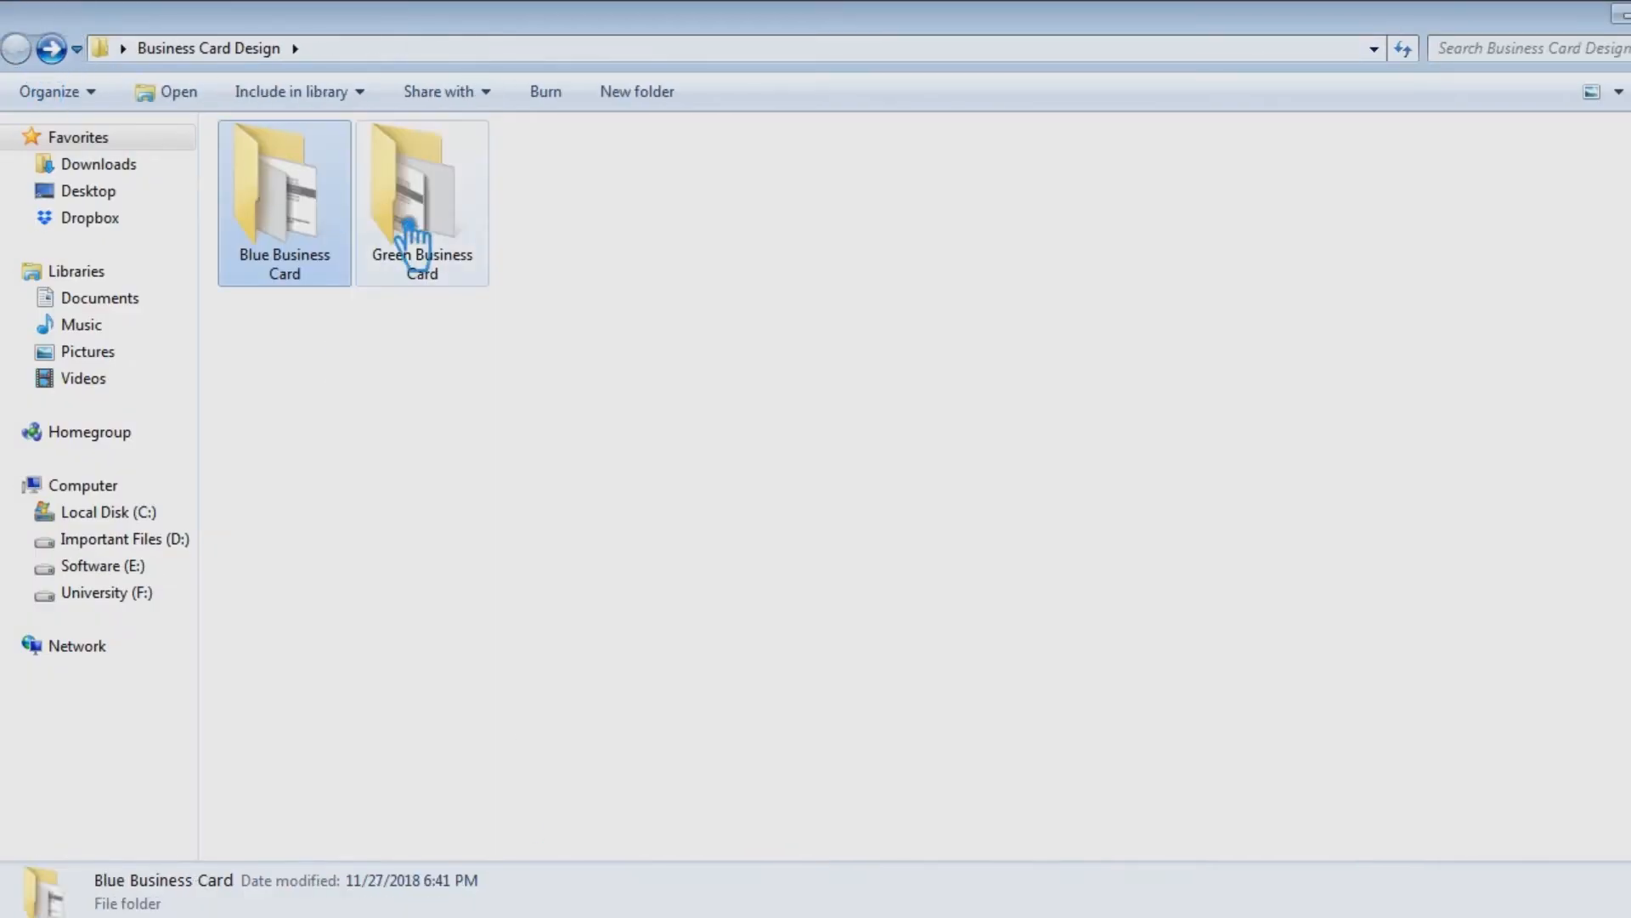
double_click(418, 227)
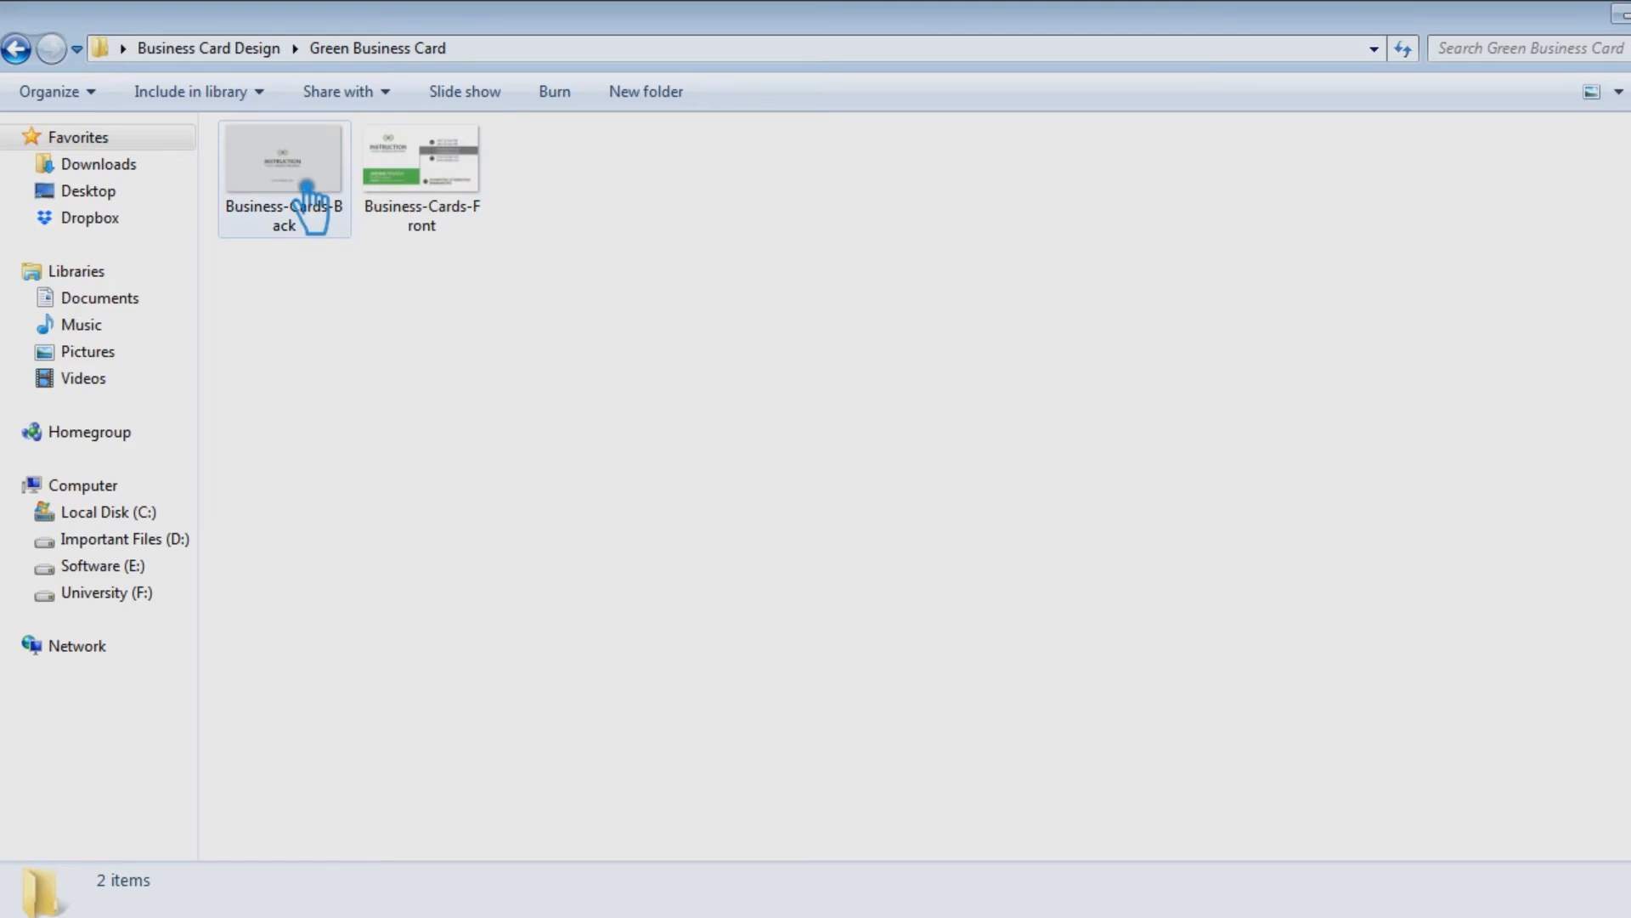
left_click_drag(291, 128, 887, 548)
left_click(1298, 56)
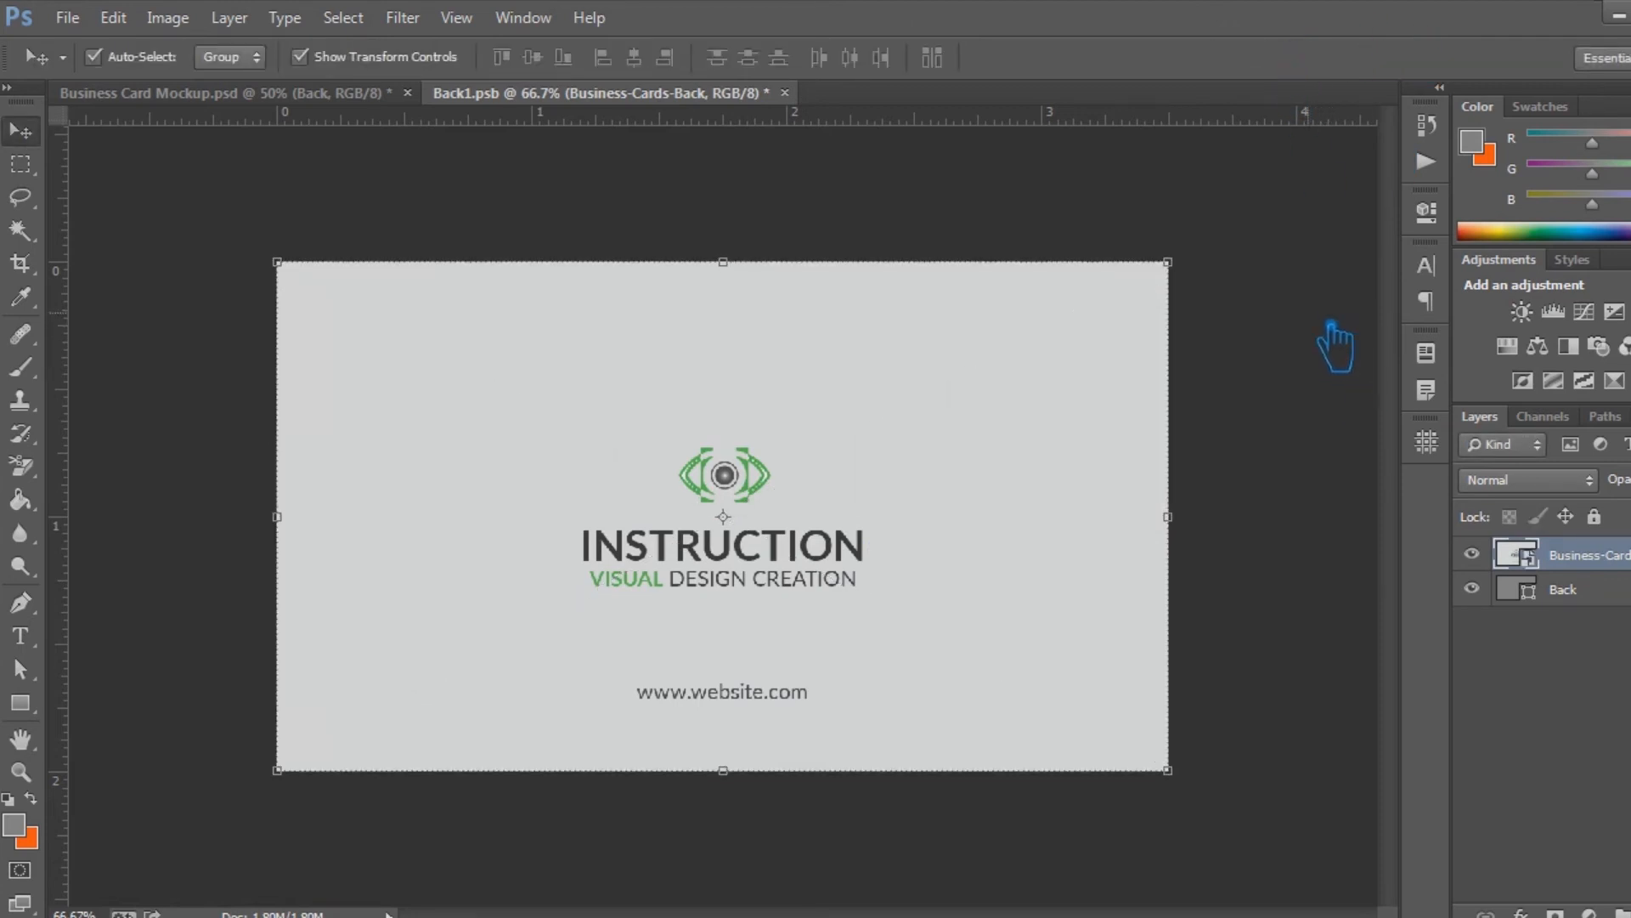
key("ctrl+s")
key("ctrl+w")
scroll(1237, 521, "down", 1)
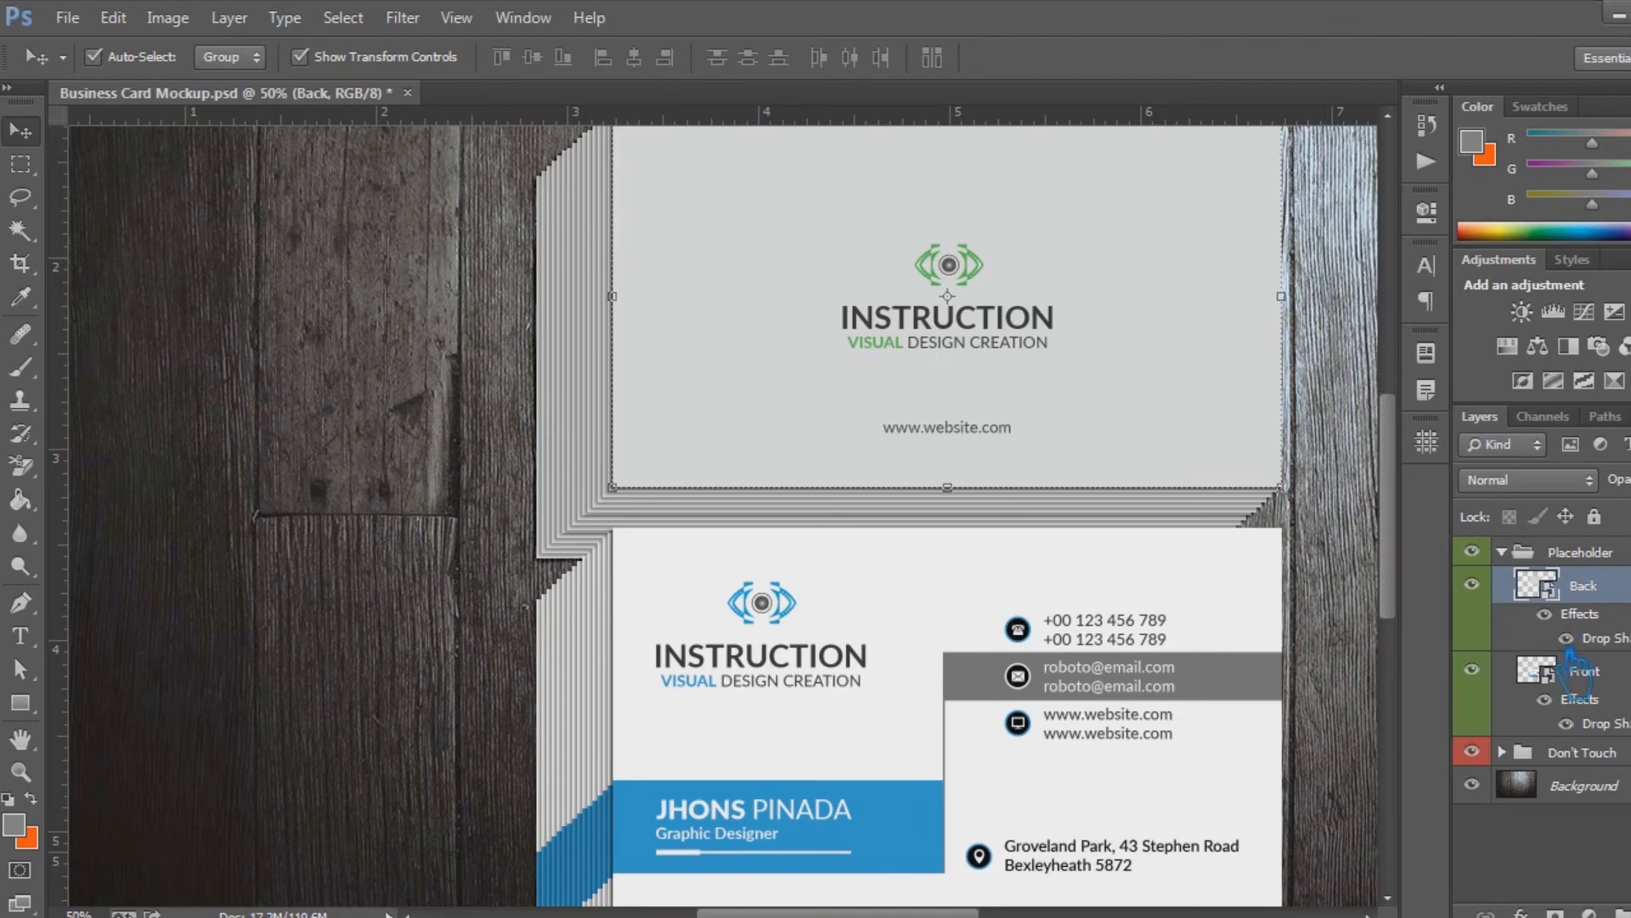
left_click(1604, 675)
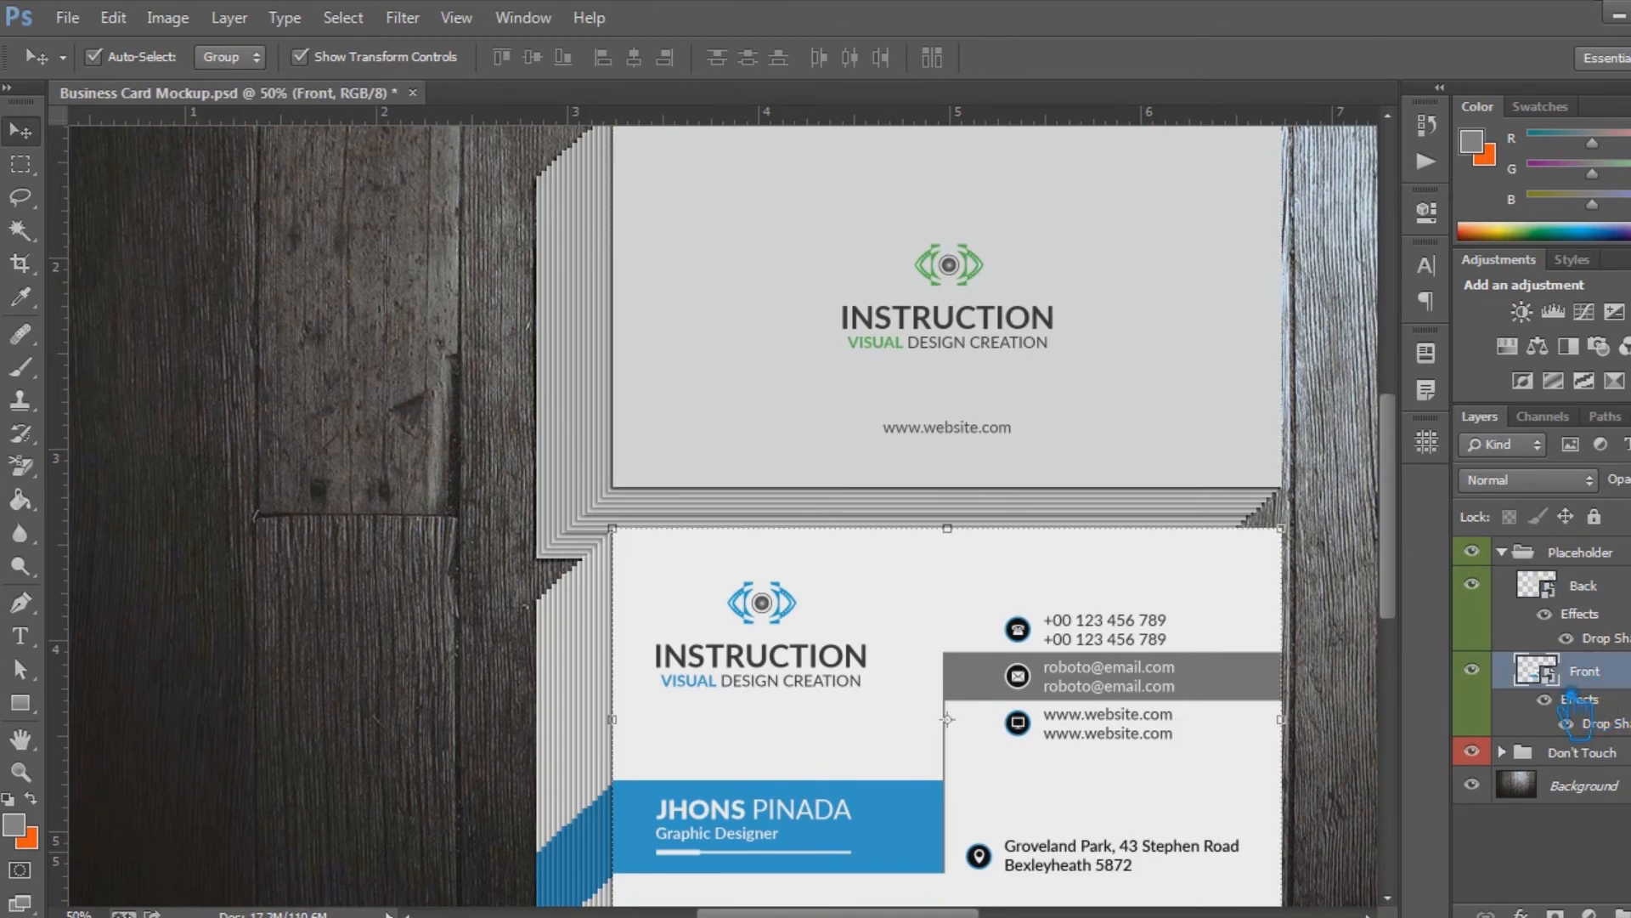
double_click(1576, 701)
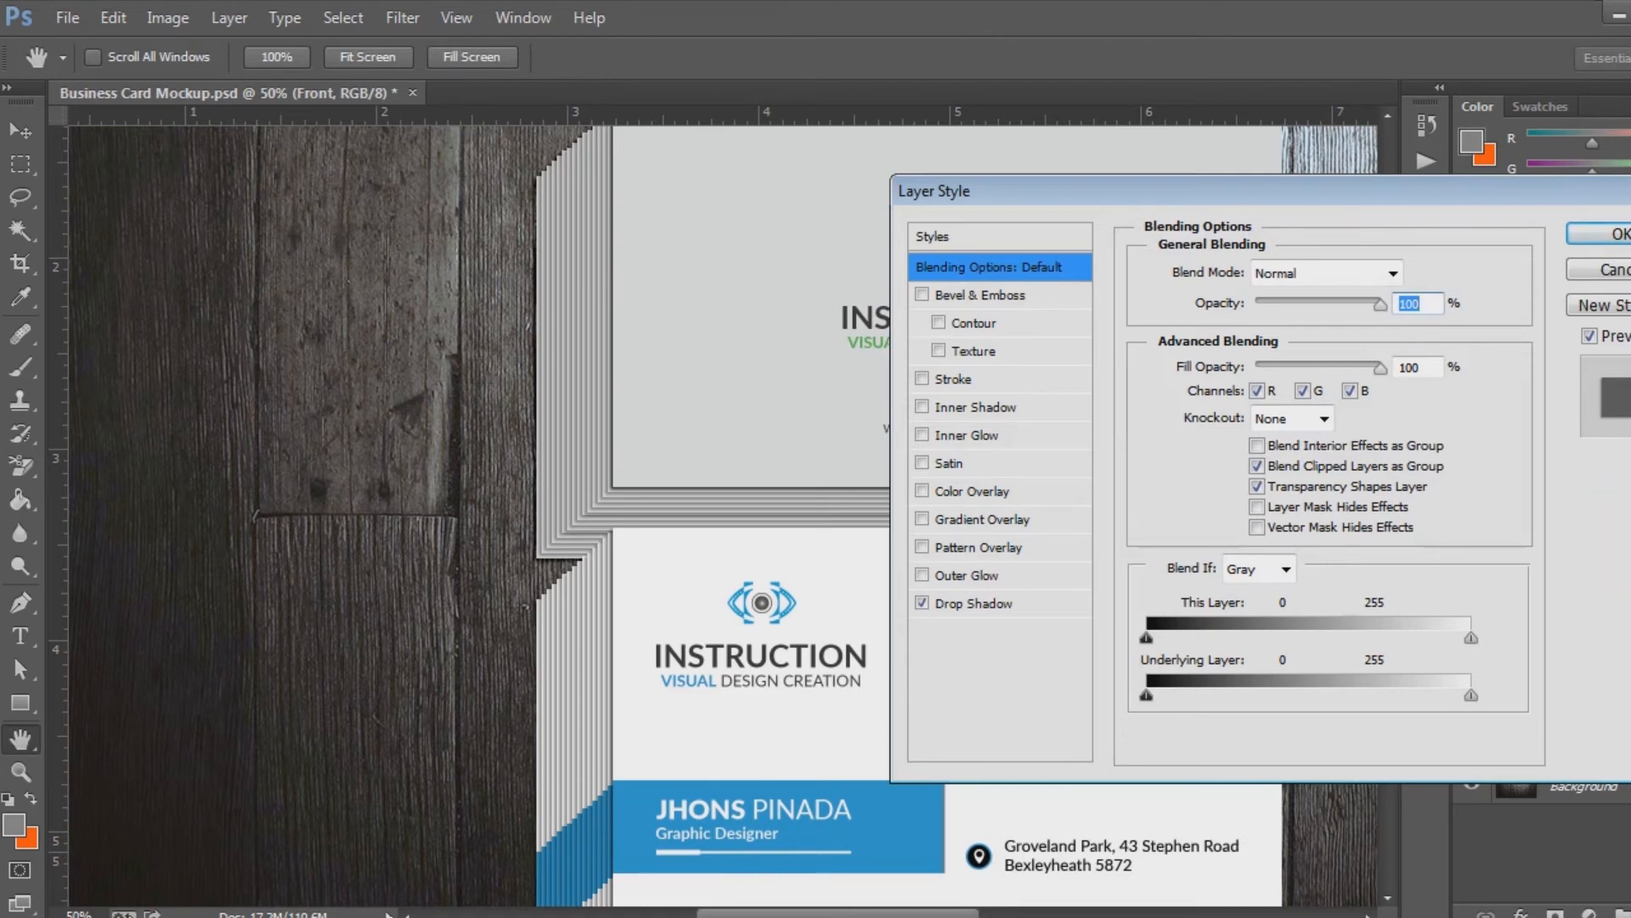
left_click(1610, 234)
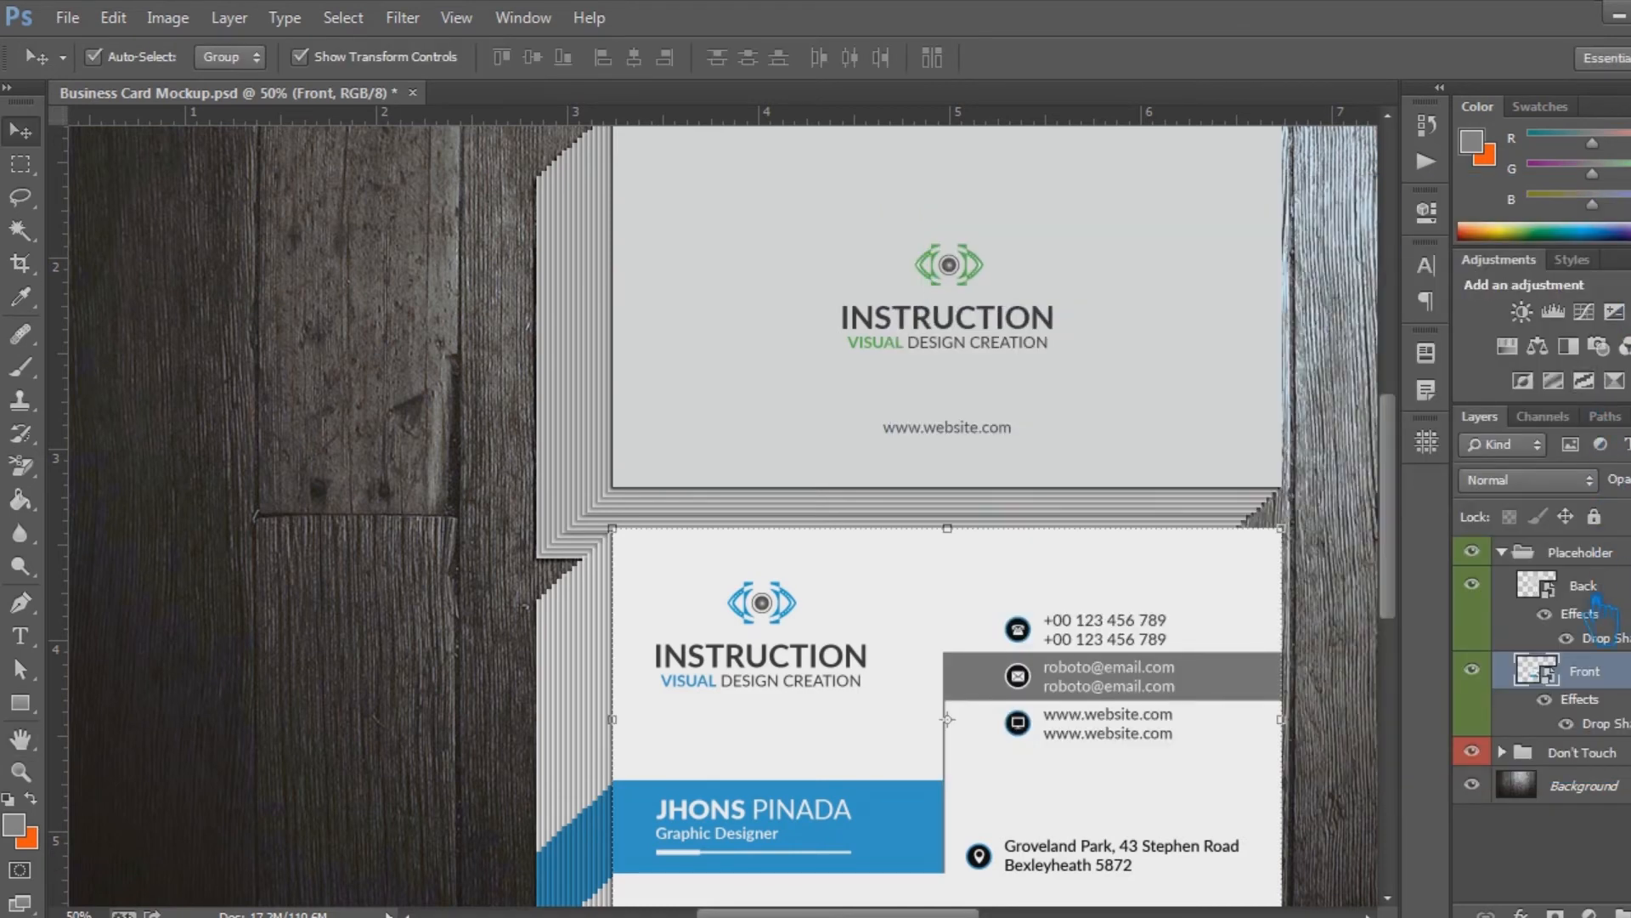
Replace the blue design in the Front smart object with the green Business-Cards-Front image, and save and close Front1.psb
double_click(1563, 684)
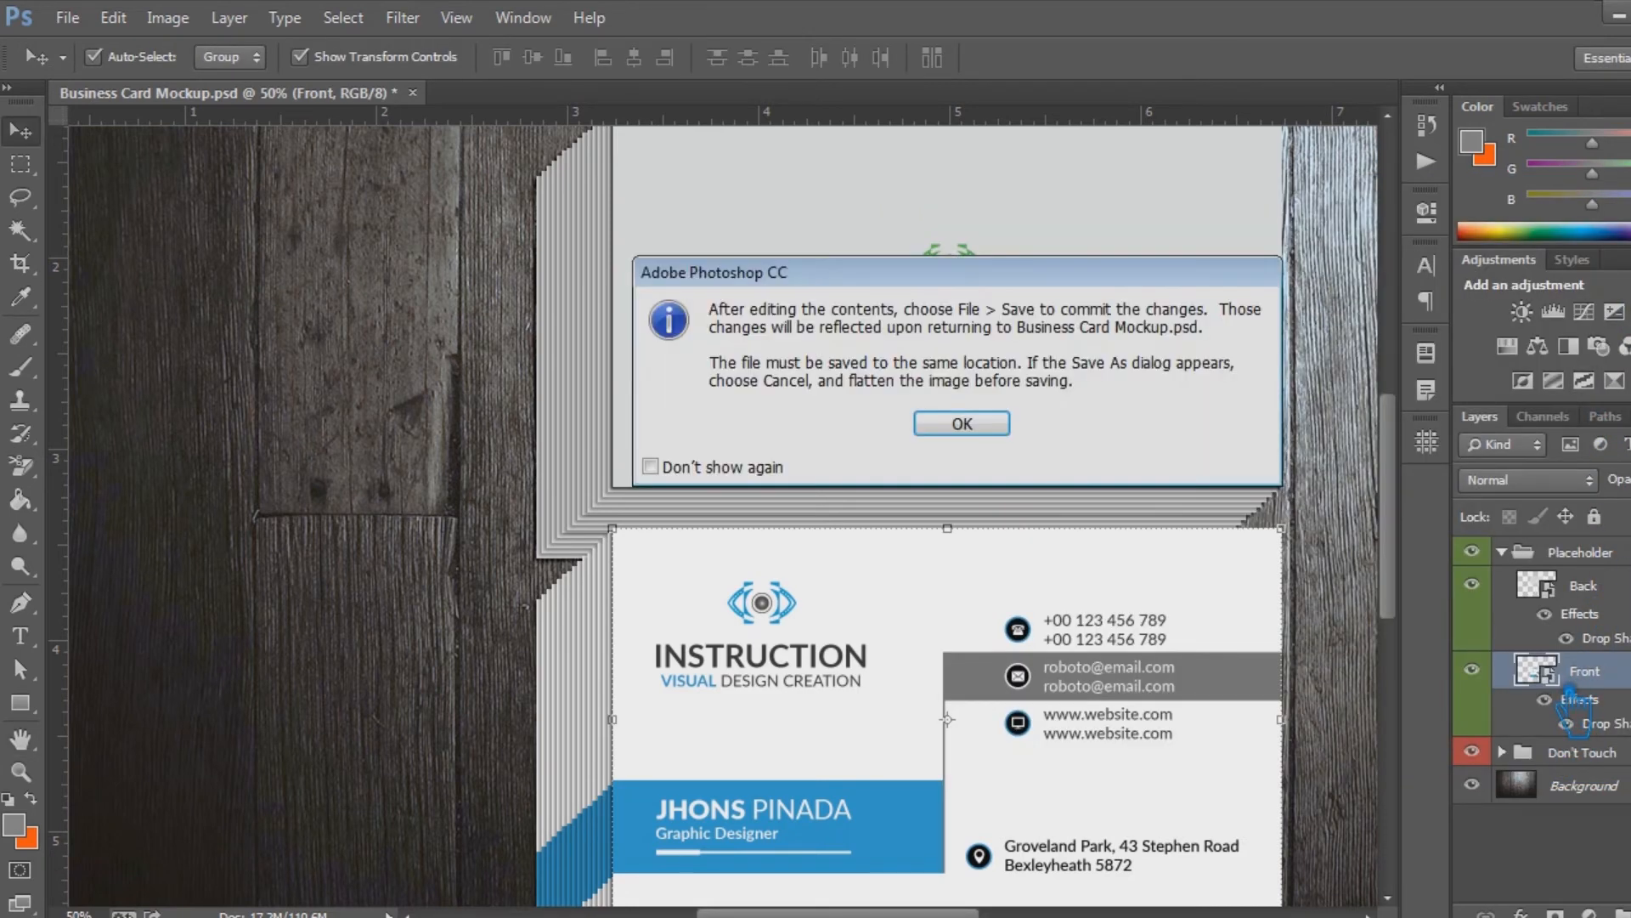
left_click(968, 423)
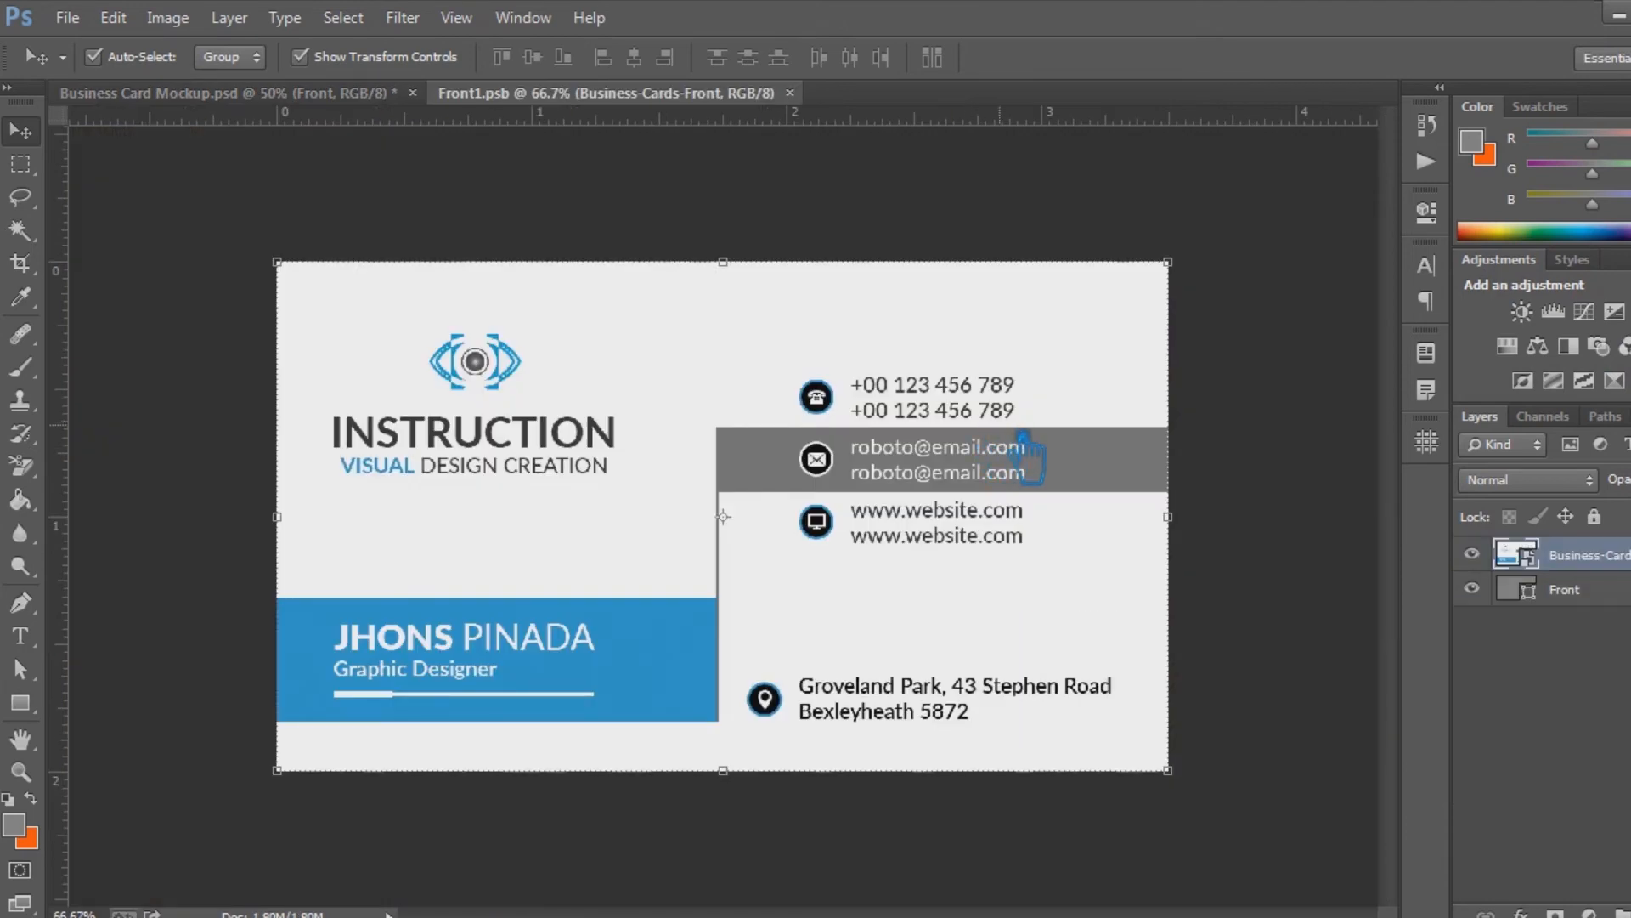
key("Delete")
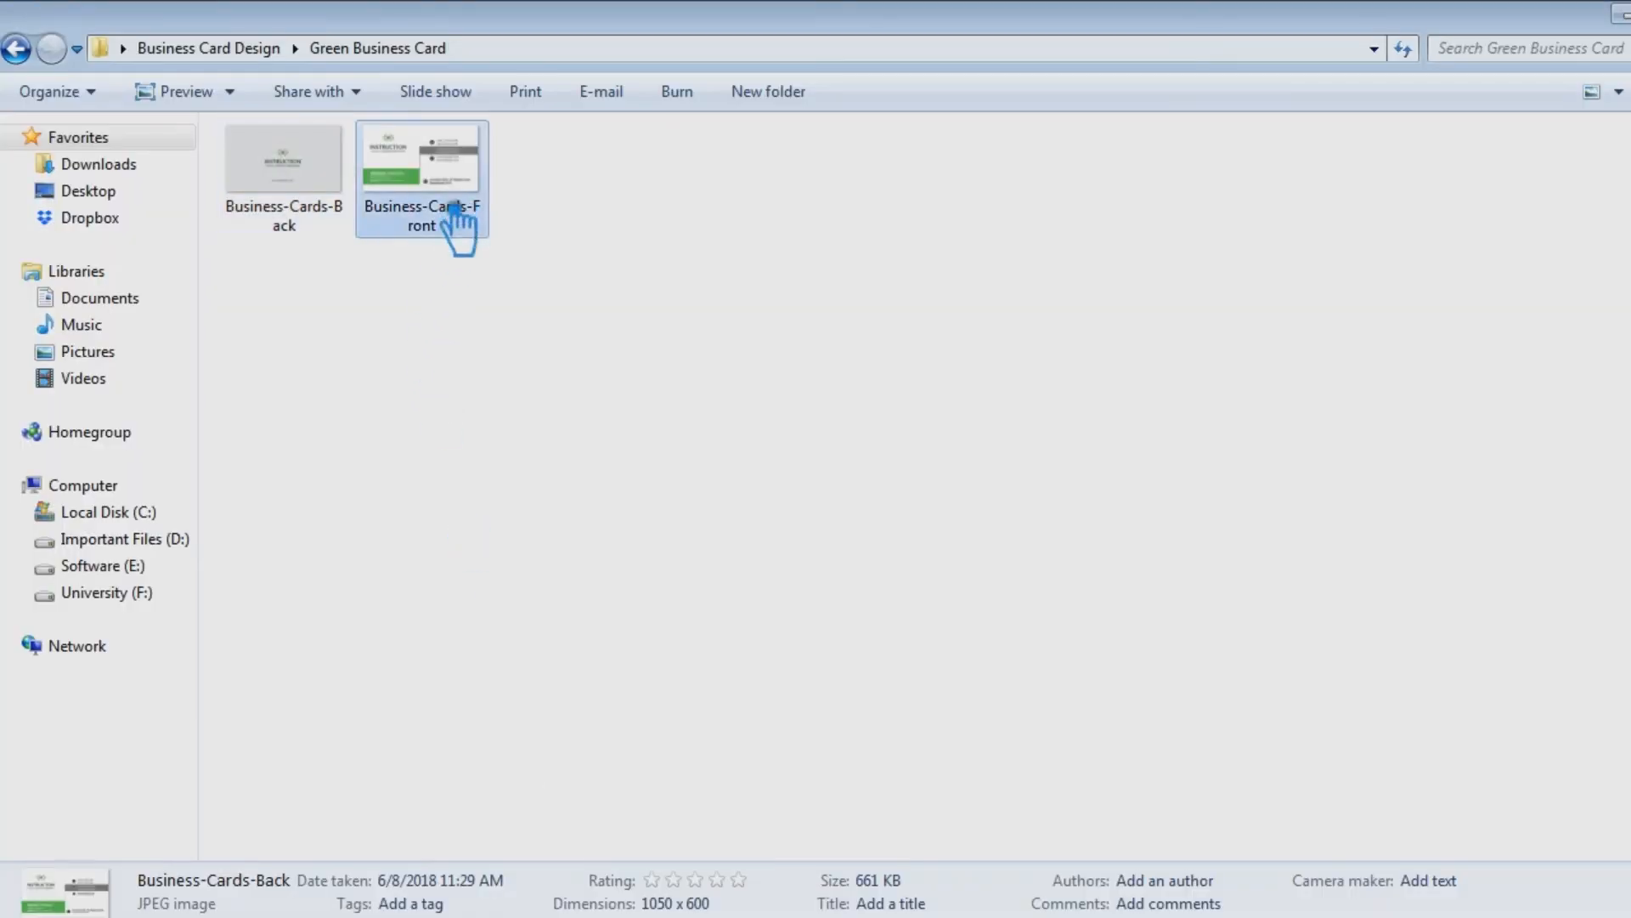
left_click_drag(467, 218, 819, 648)
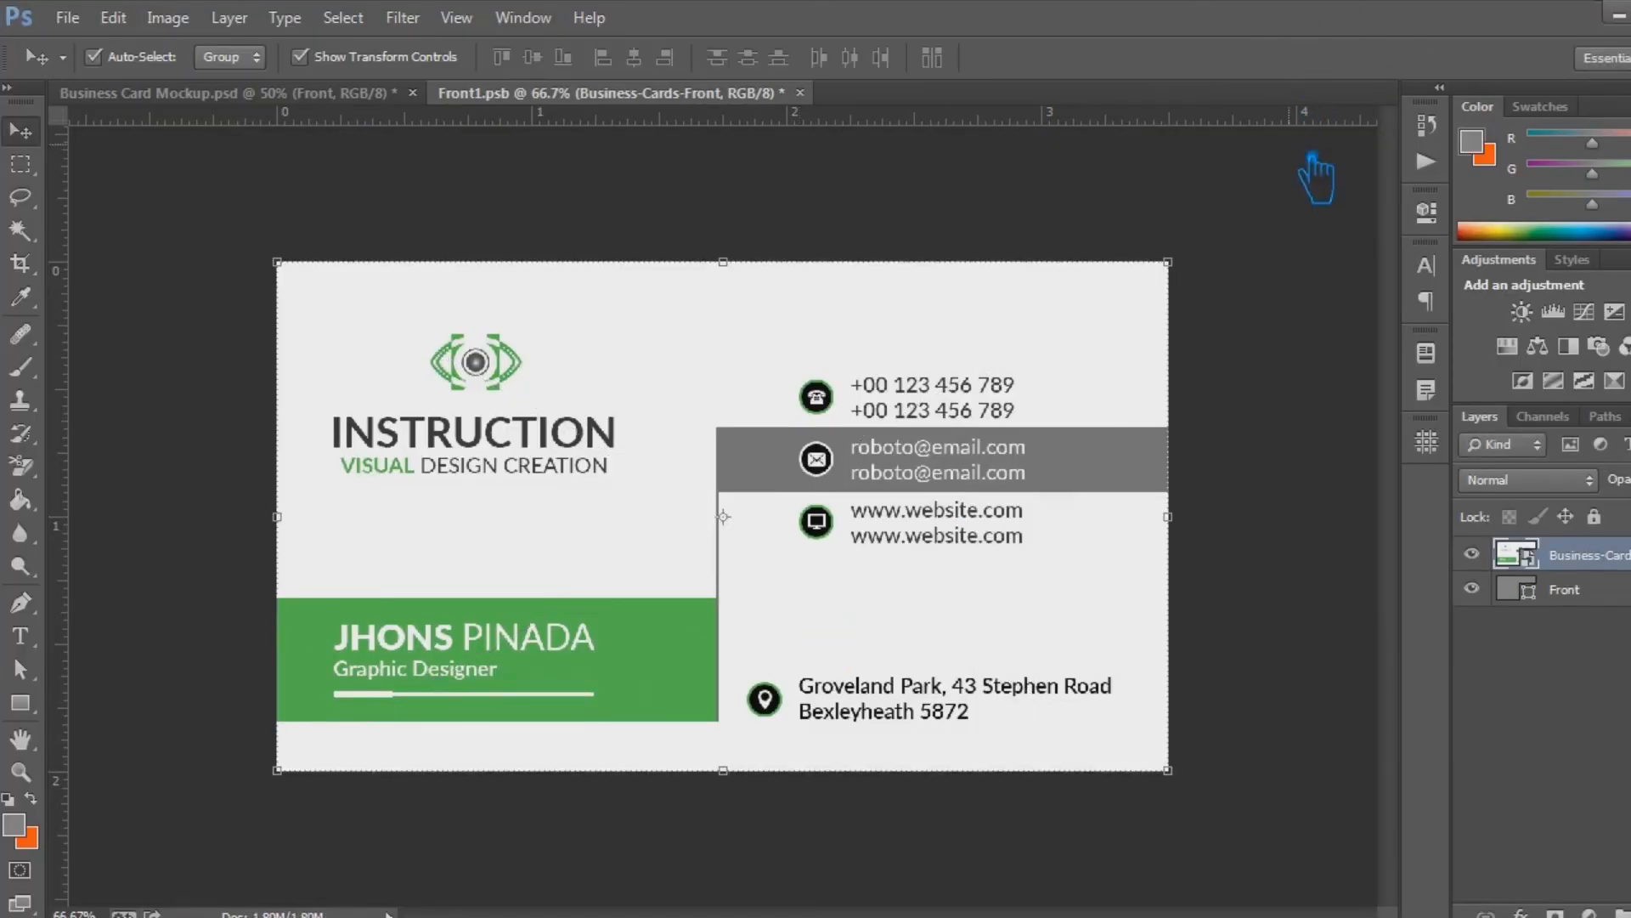
key("Return")
key("ctrl+s")
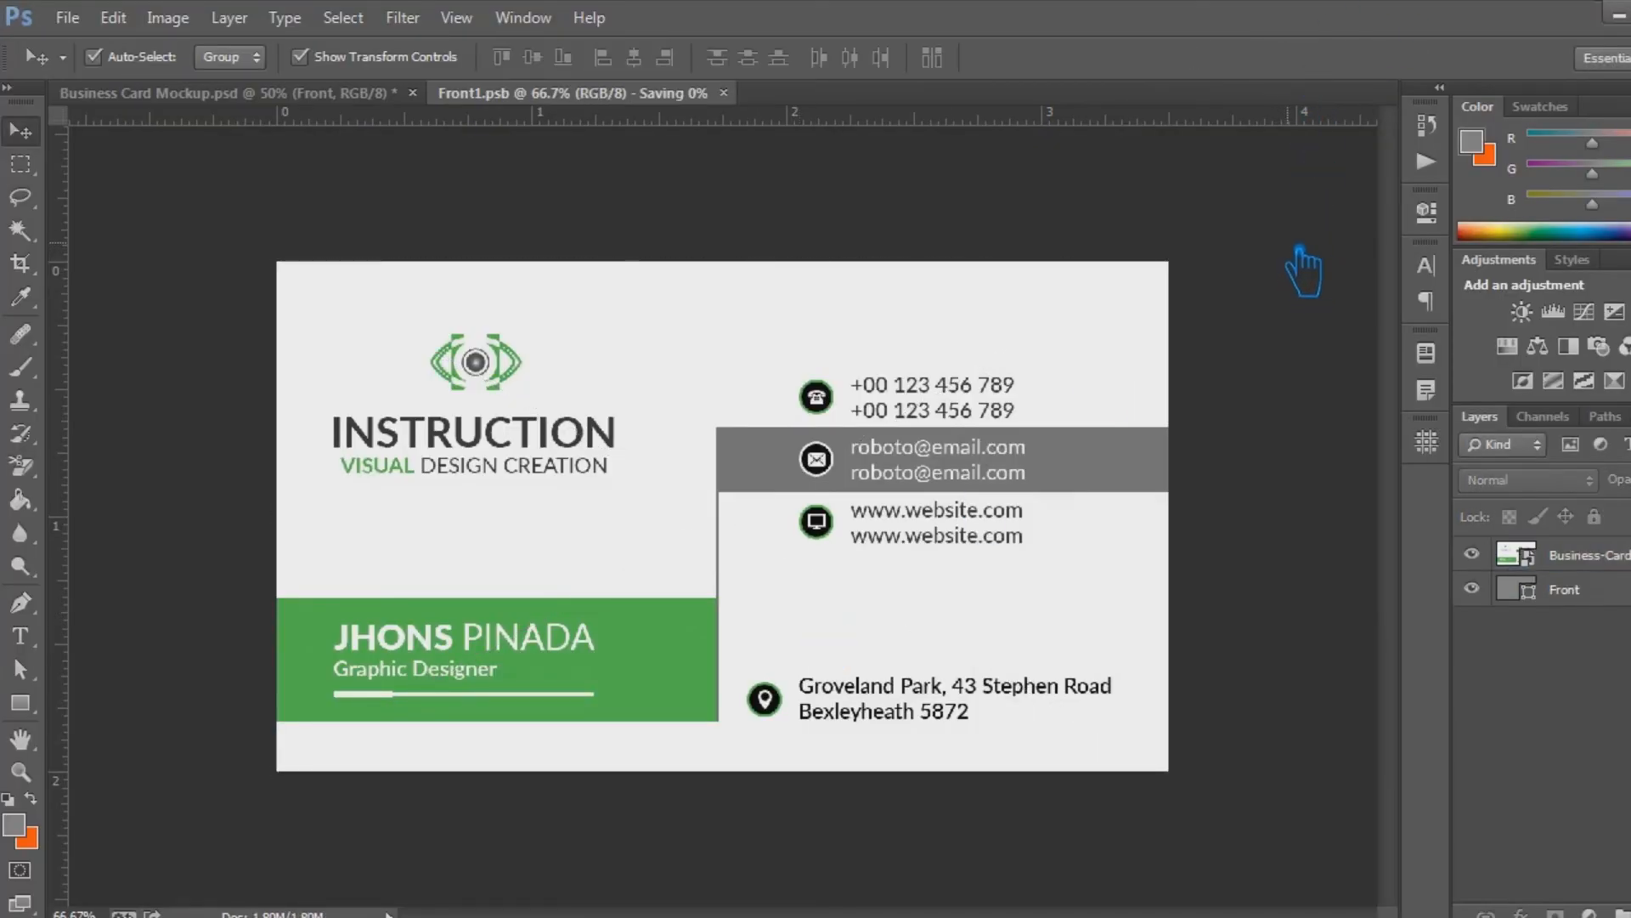
left_click(642, 92)
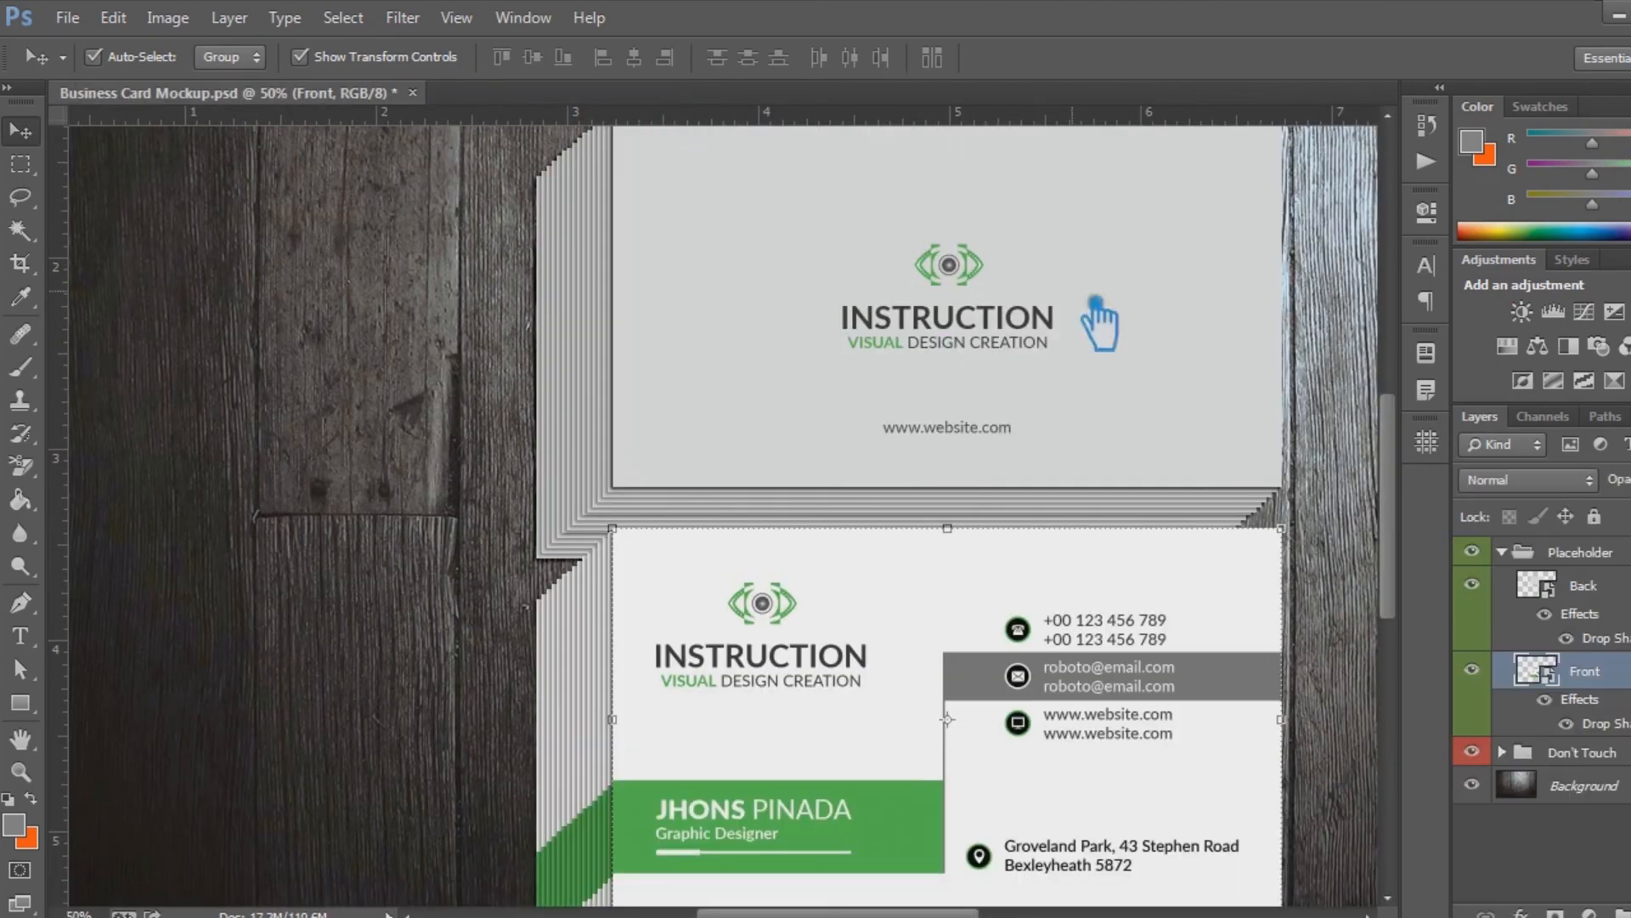